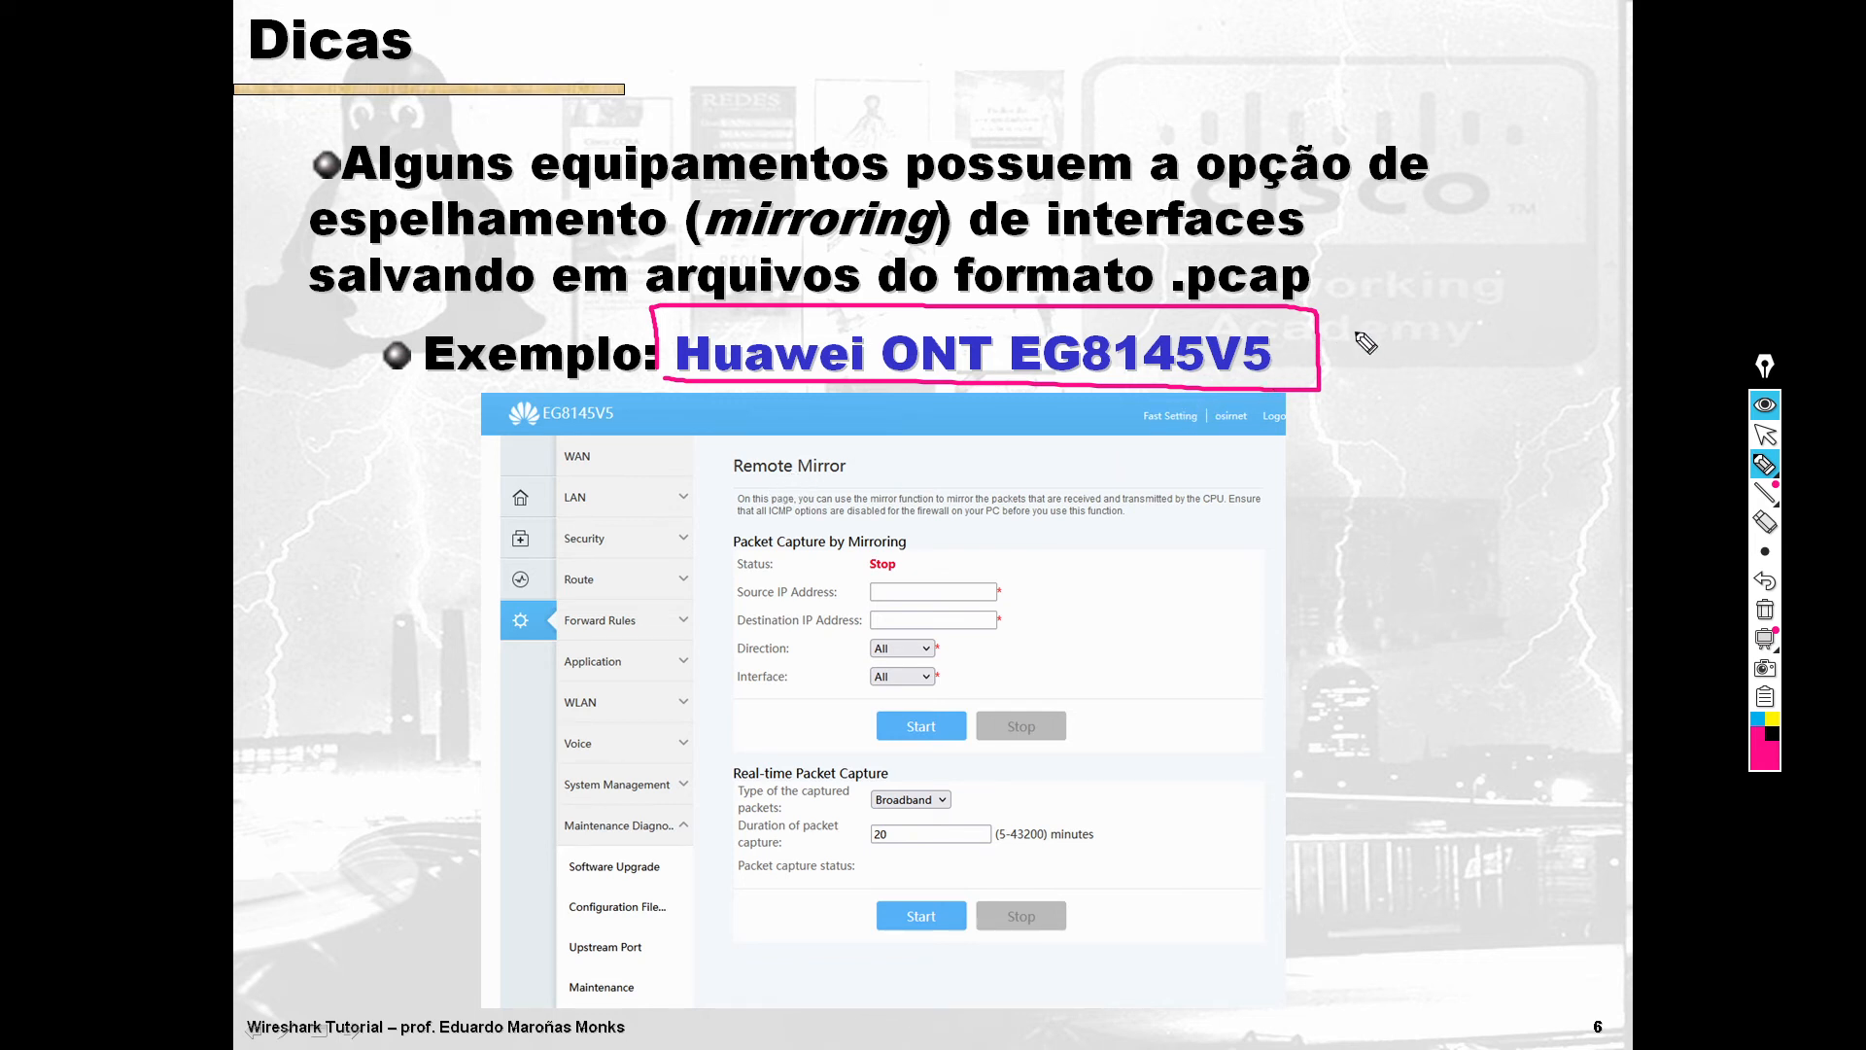
# Reveal the Pcapfix tip on the slide and draw a pink arrow towards the Real-time Packet Capture Start button
pyautogui.click(1765, 435)
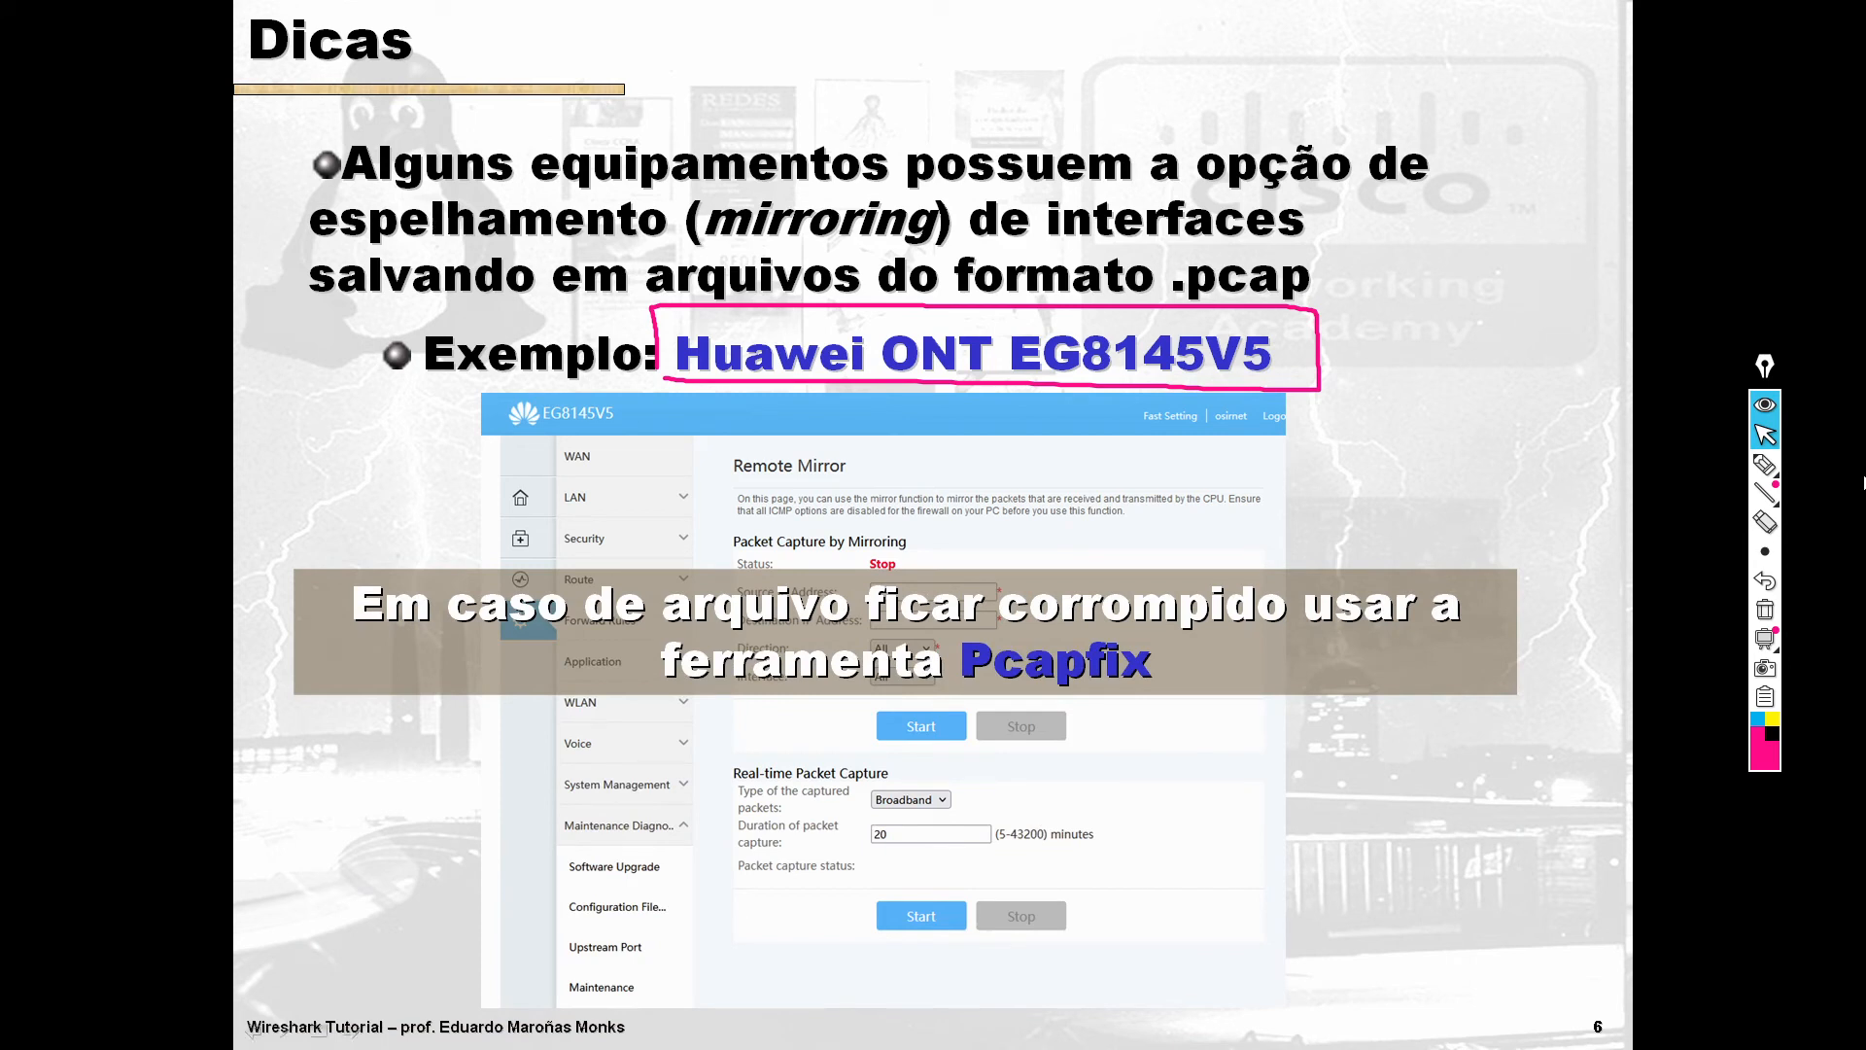
pyautogui.click(1772, 475)
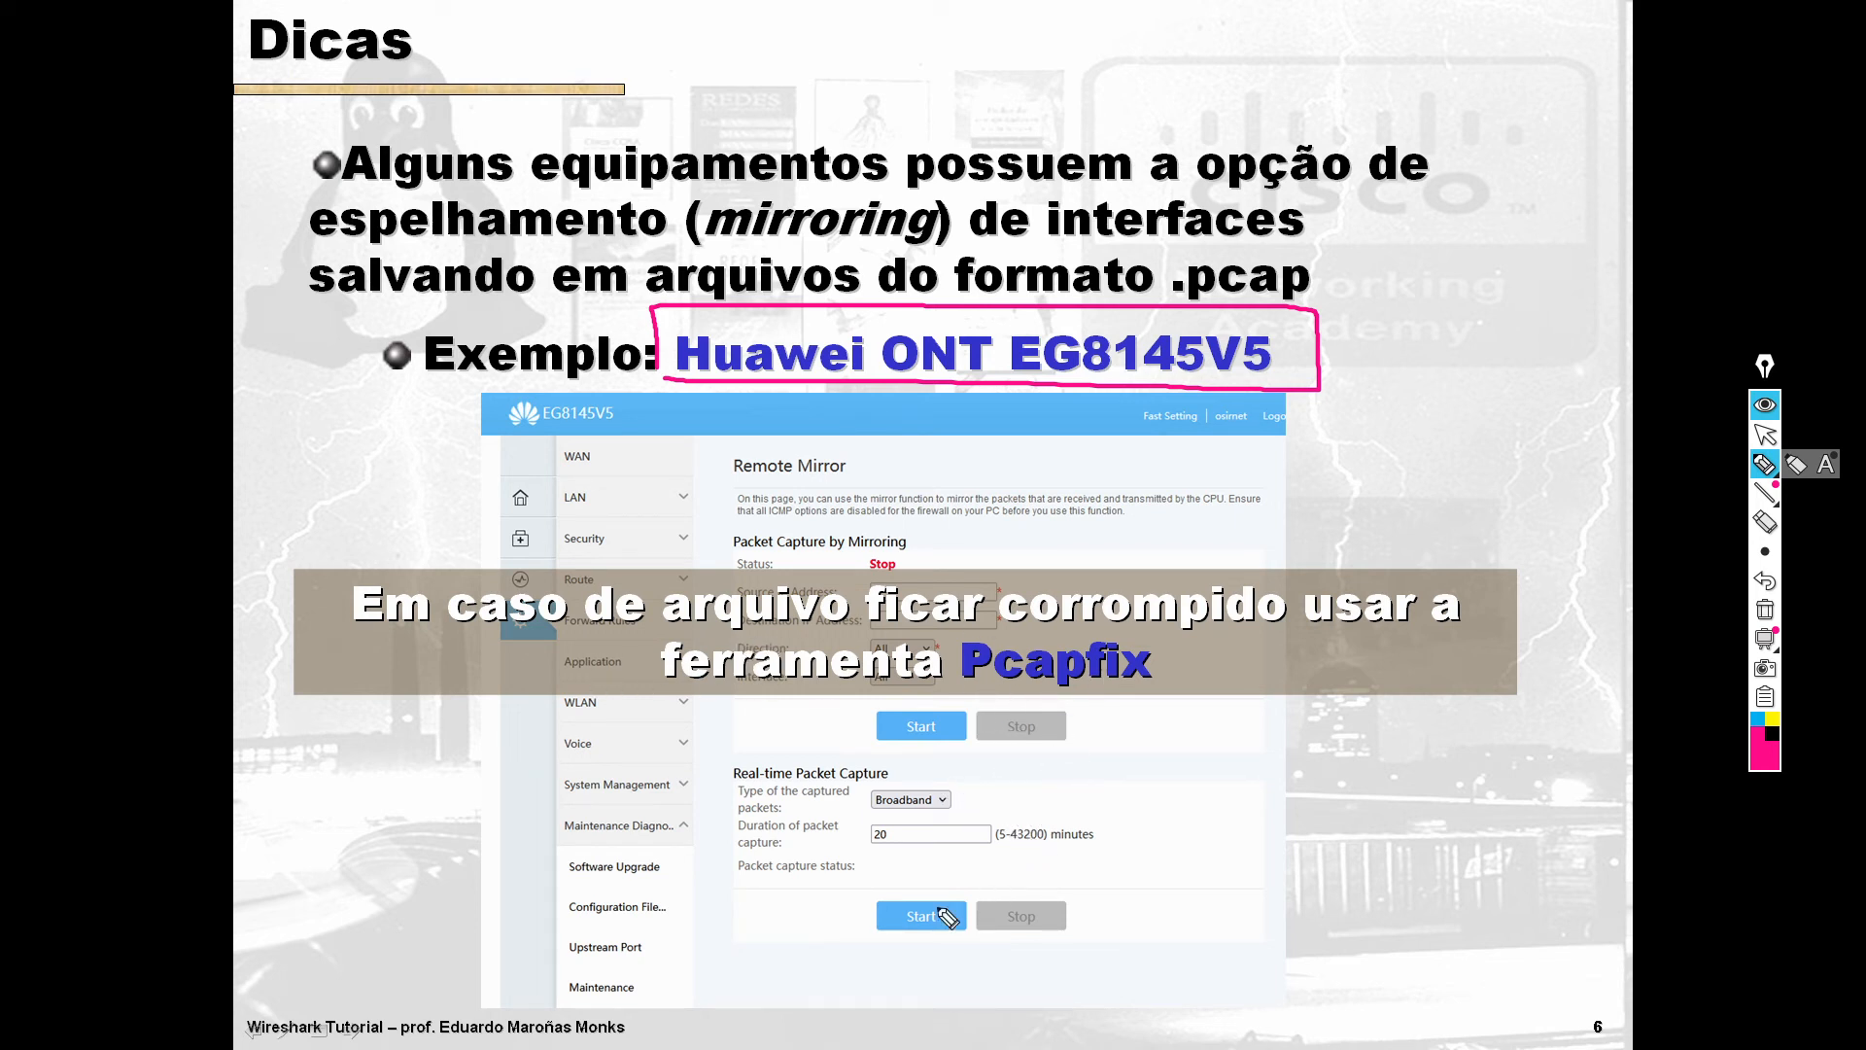
pyautogui.moveTo(851, 954)
pyautogui.mouseDown()
pyautogui.moveTo(890, 933)
pyautogui.moveTo(892, 951)
pyautogui.mouseUp()
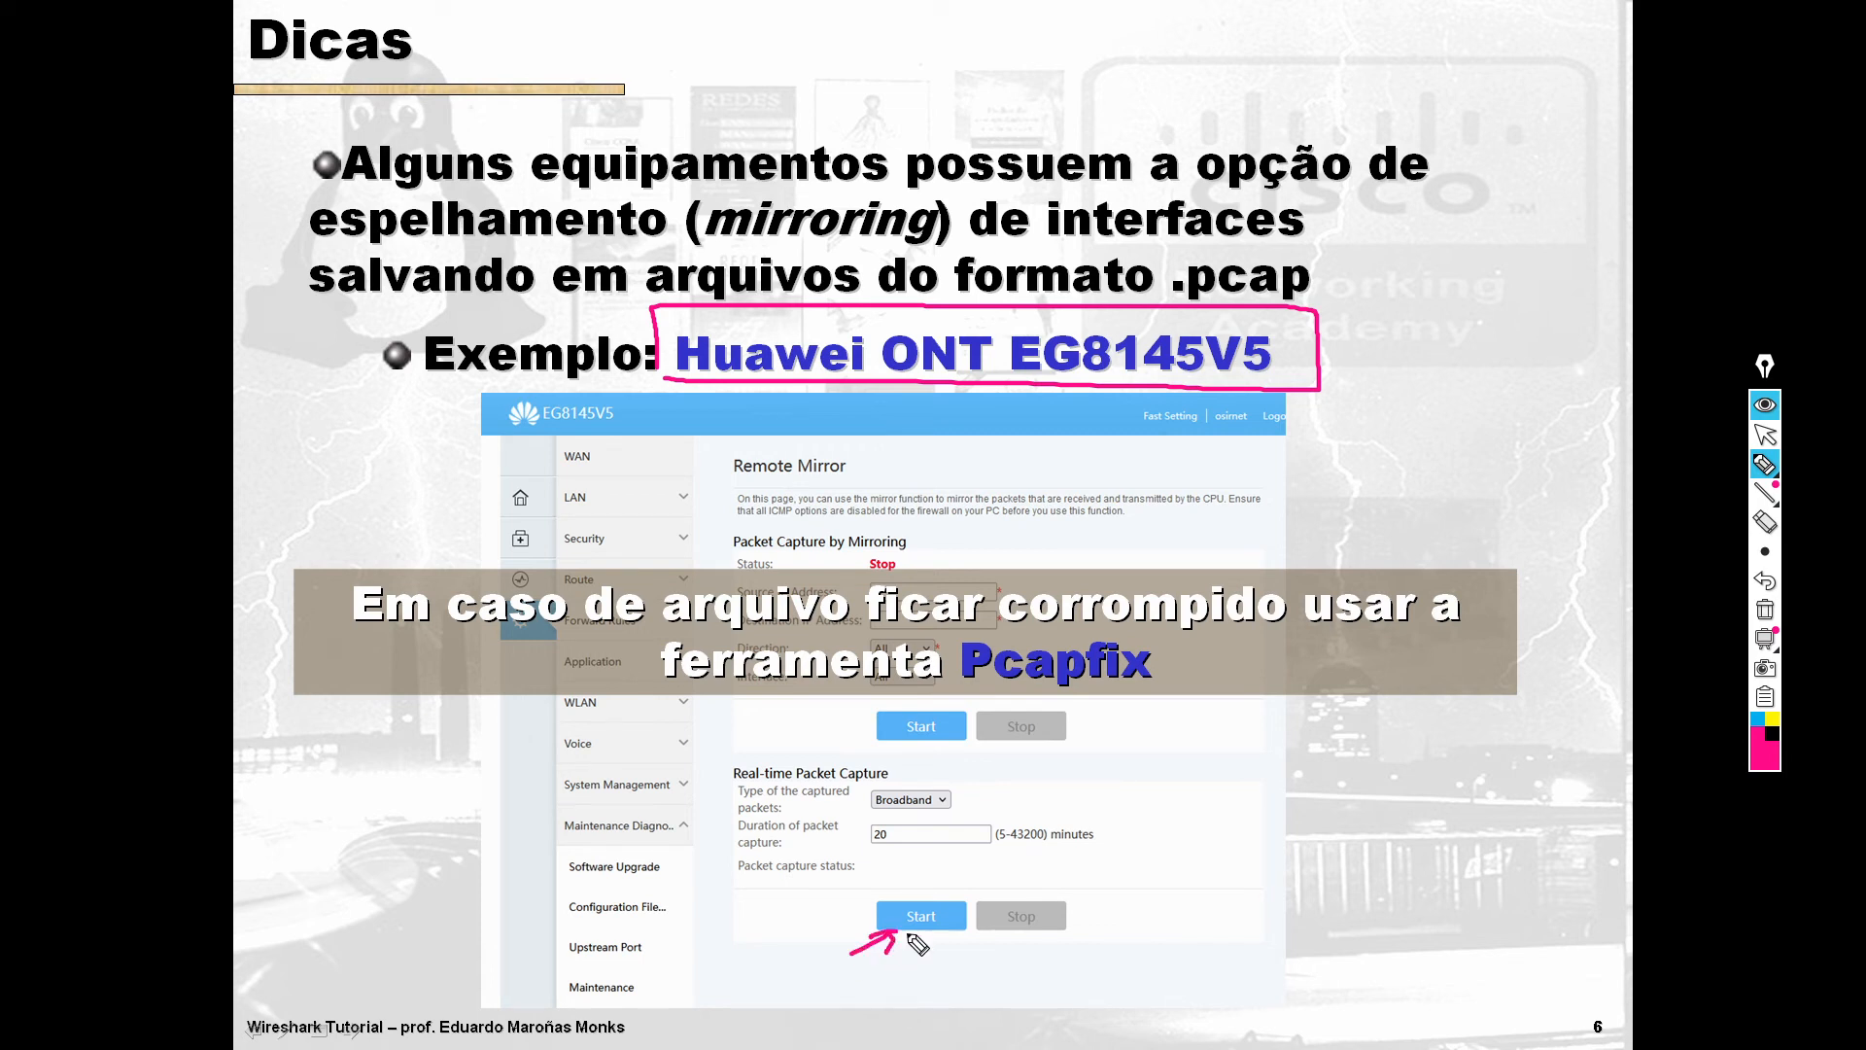
# Underline "corrompido" and "Pcapfix" on the slide, and handwrite "pcap" with an arrow above the tip
pyautogui.moveTo(1003, 623); pyautogui.dragTo(1260, 623)
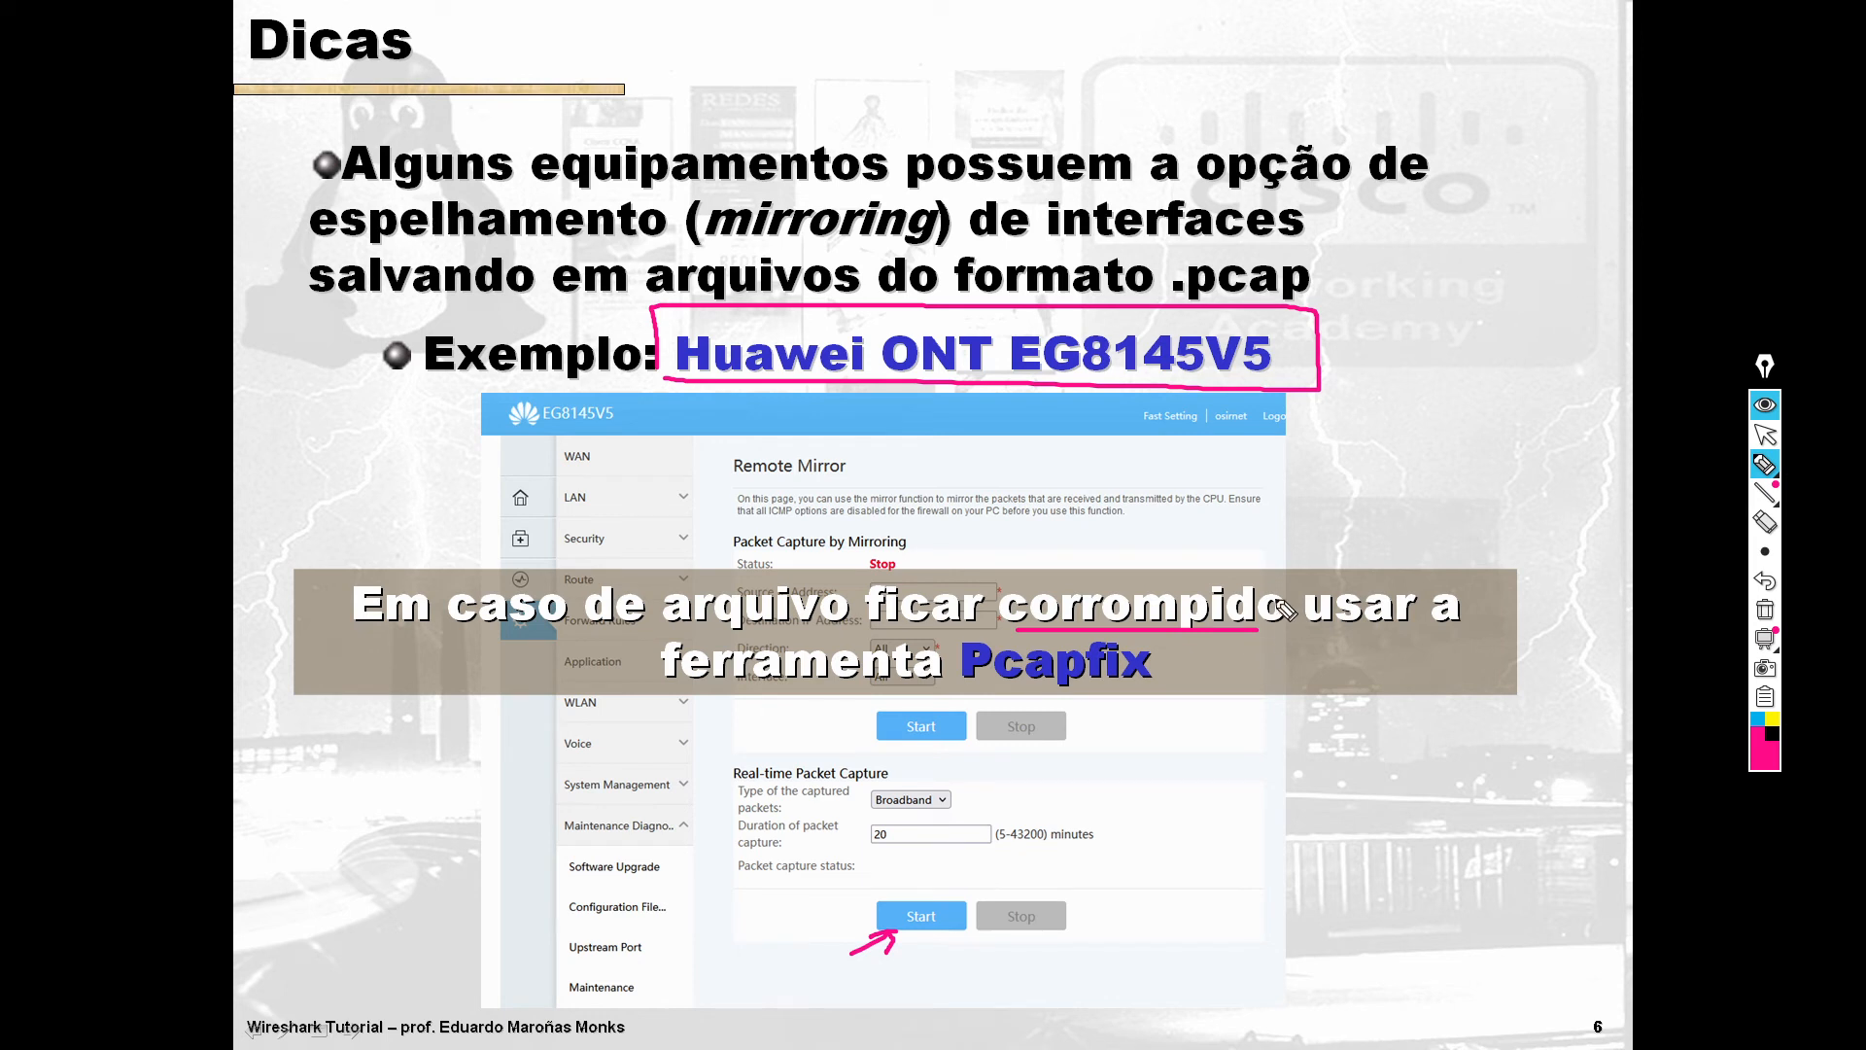
pyautogui.moveTo(818, 580); pyautogui.dragTo(889, 540)
pyautogui.moveTo(859, 534); pyautogui.dragTo(961, 549)
pyautogui.moveTo(952, 501)
pyautogui.mouseDown()
pyautogui.moveTo(944, 516)
pyautogui.moveTo(1045, 503)
pyautogui.moveTo(1001, 546)
pyautogui.mouseUp()
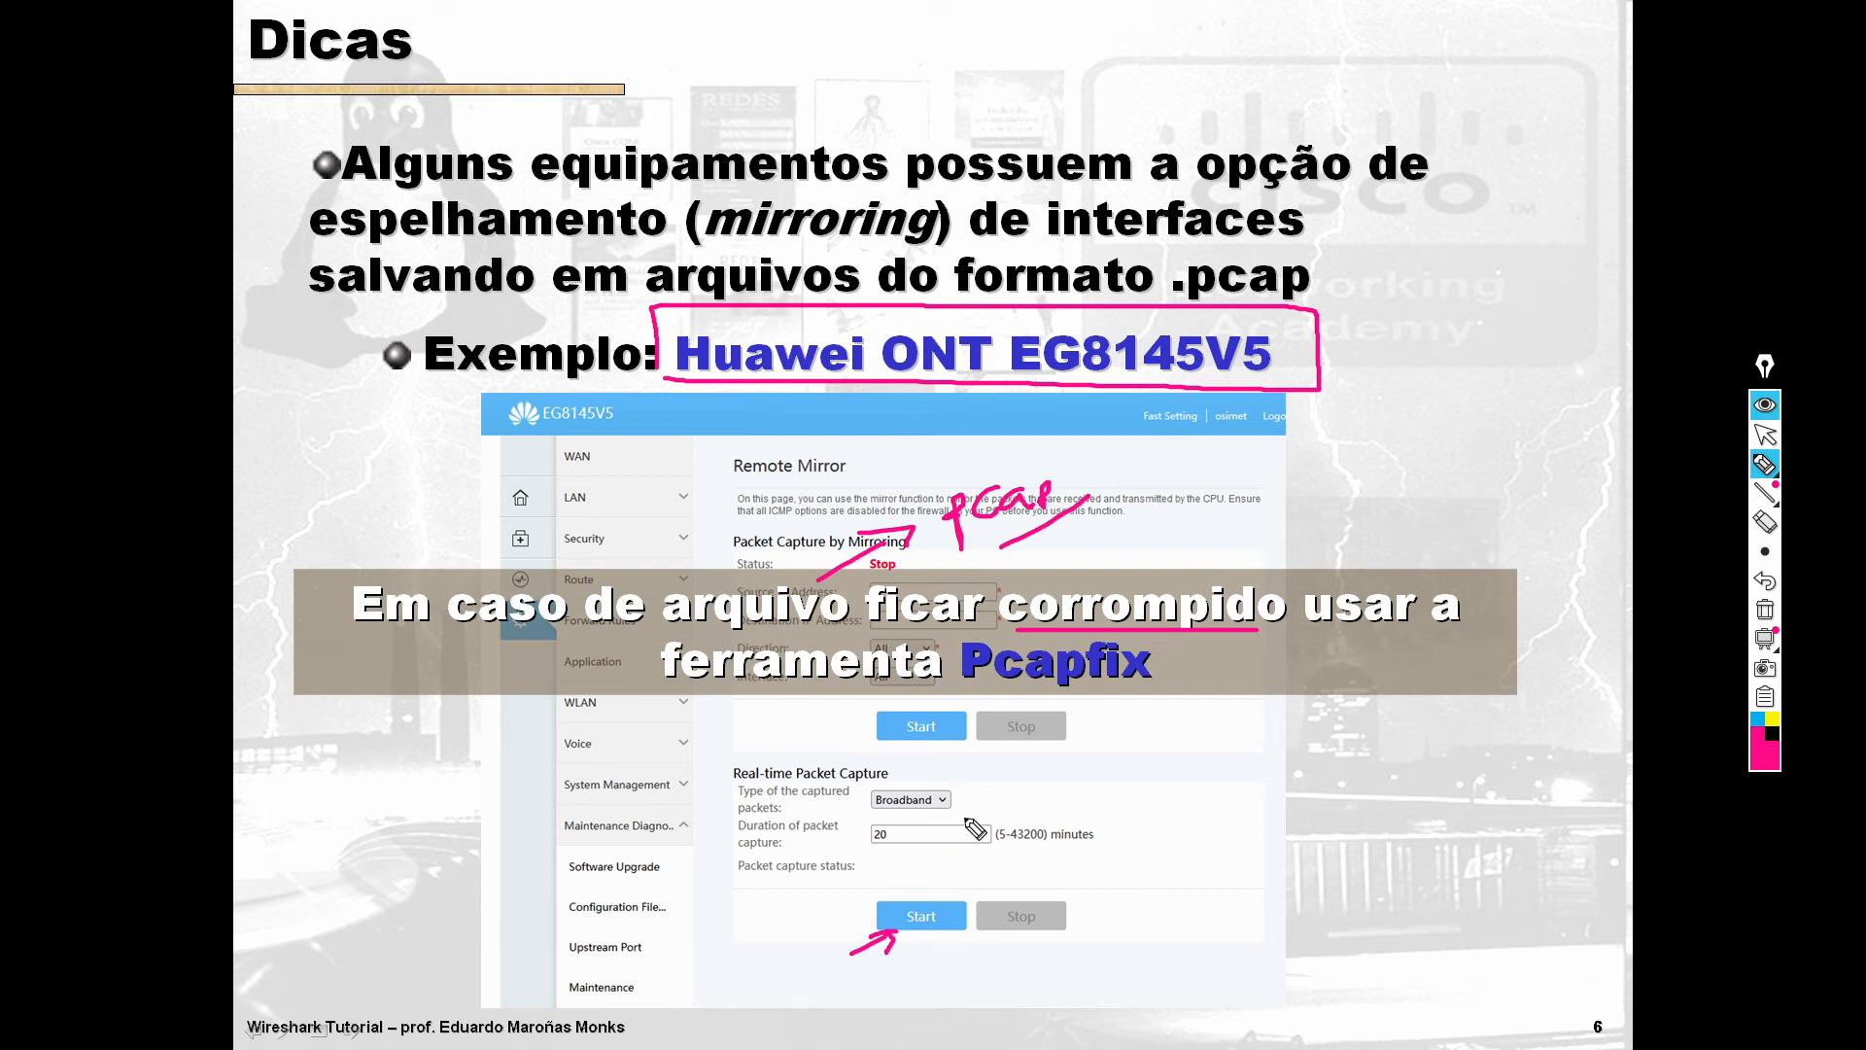
pyautogui.moveTo(963, 818); pyautogui.dragTo(971, 817)
pyautogui.moveTo(954, 687); pyautogui.dragTo(1159, 690)
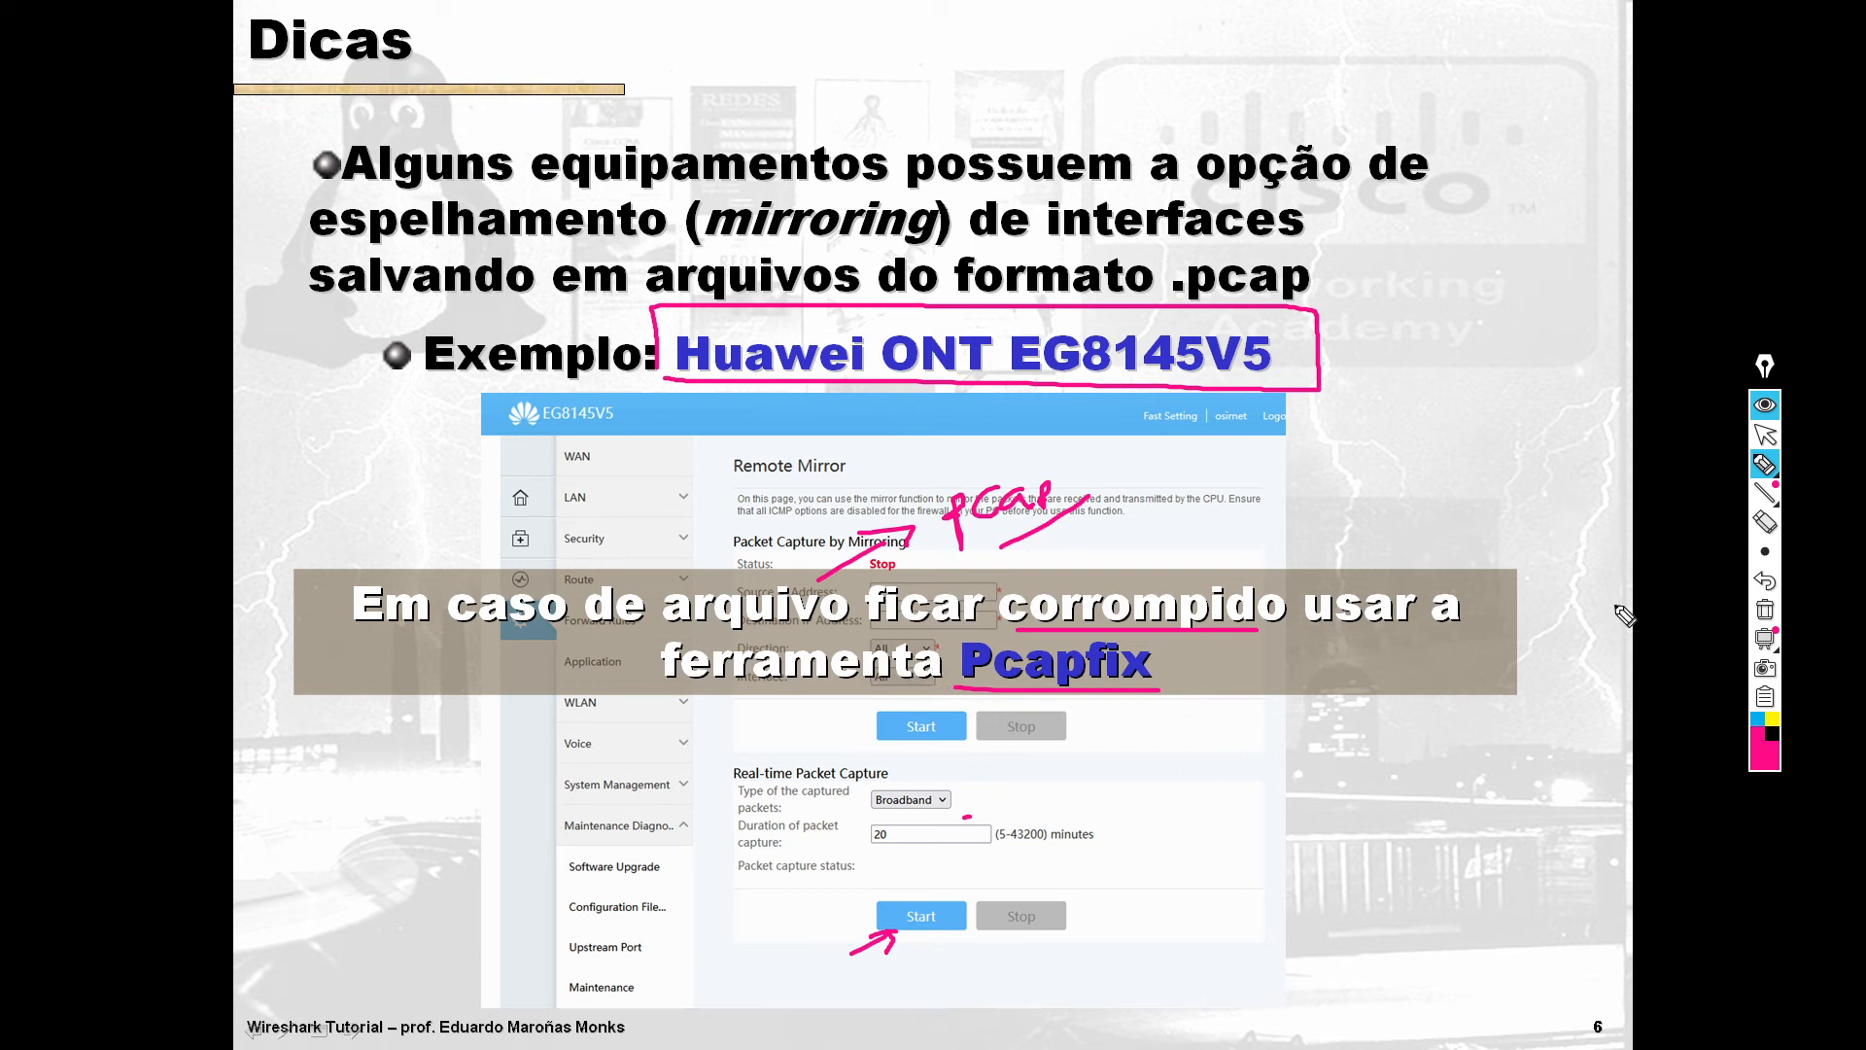
# Exit the slide show and clear all pink annotations from the screen
pyautogui.click(1763, 436)
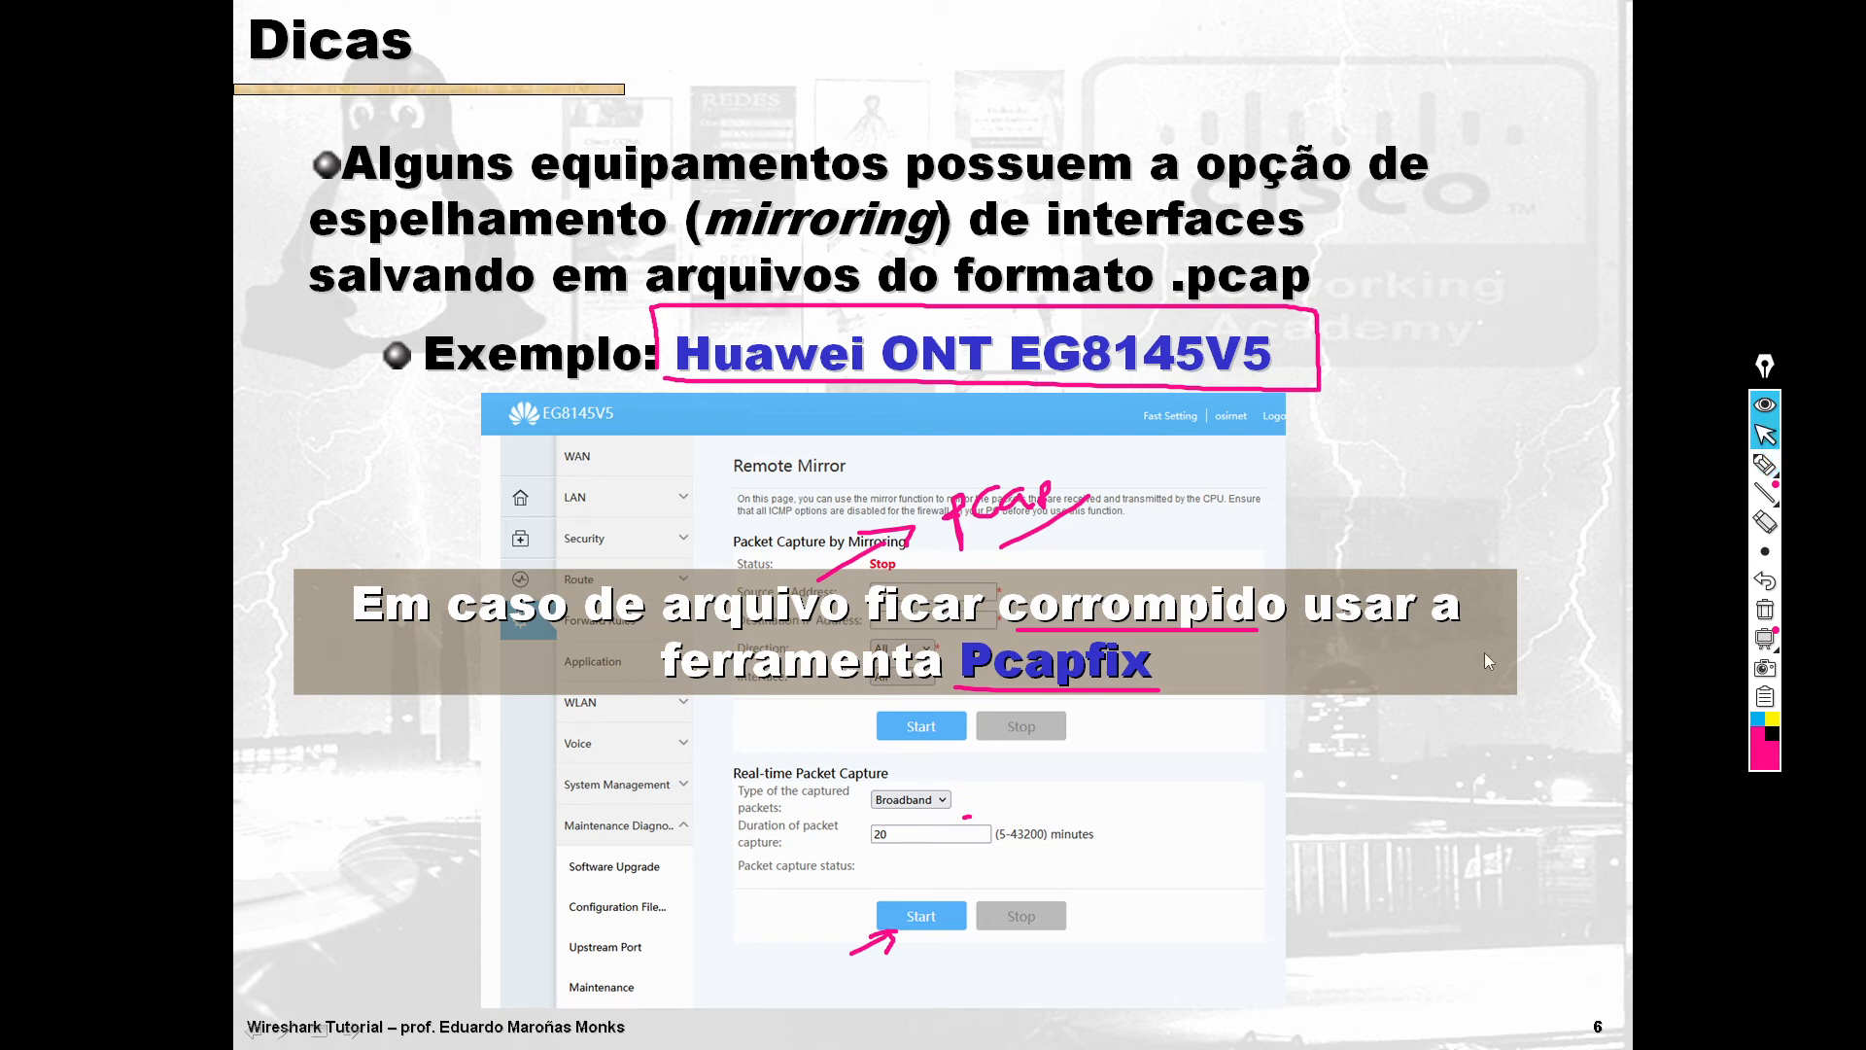
pyautogui.click(1485, 655)
pyautogui.click(1486, 655)
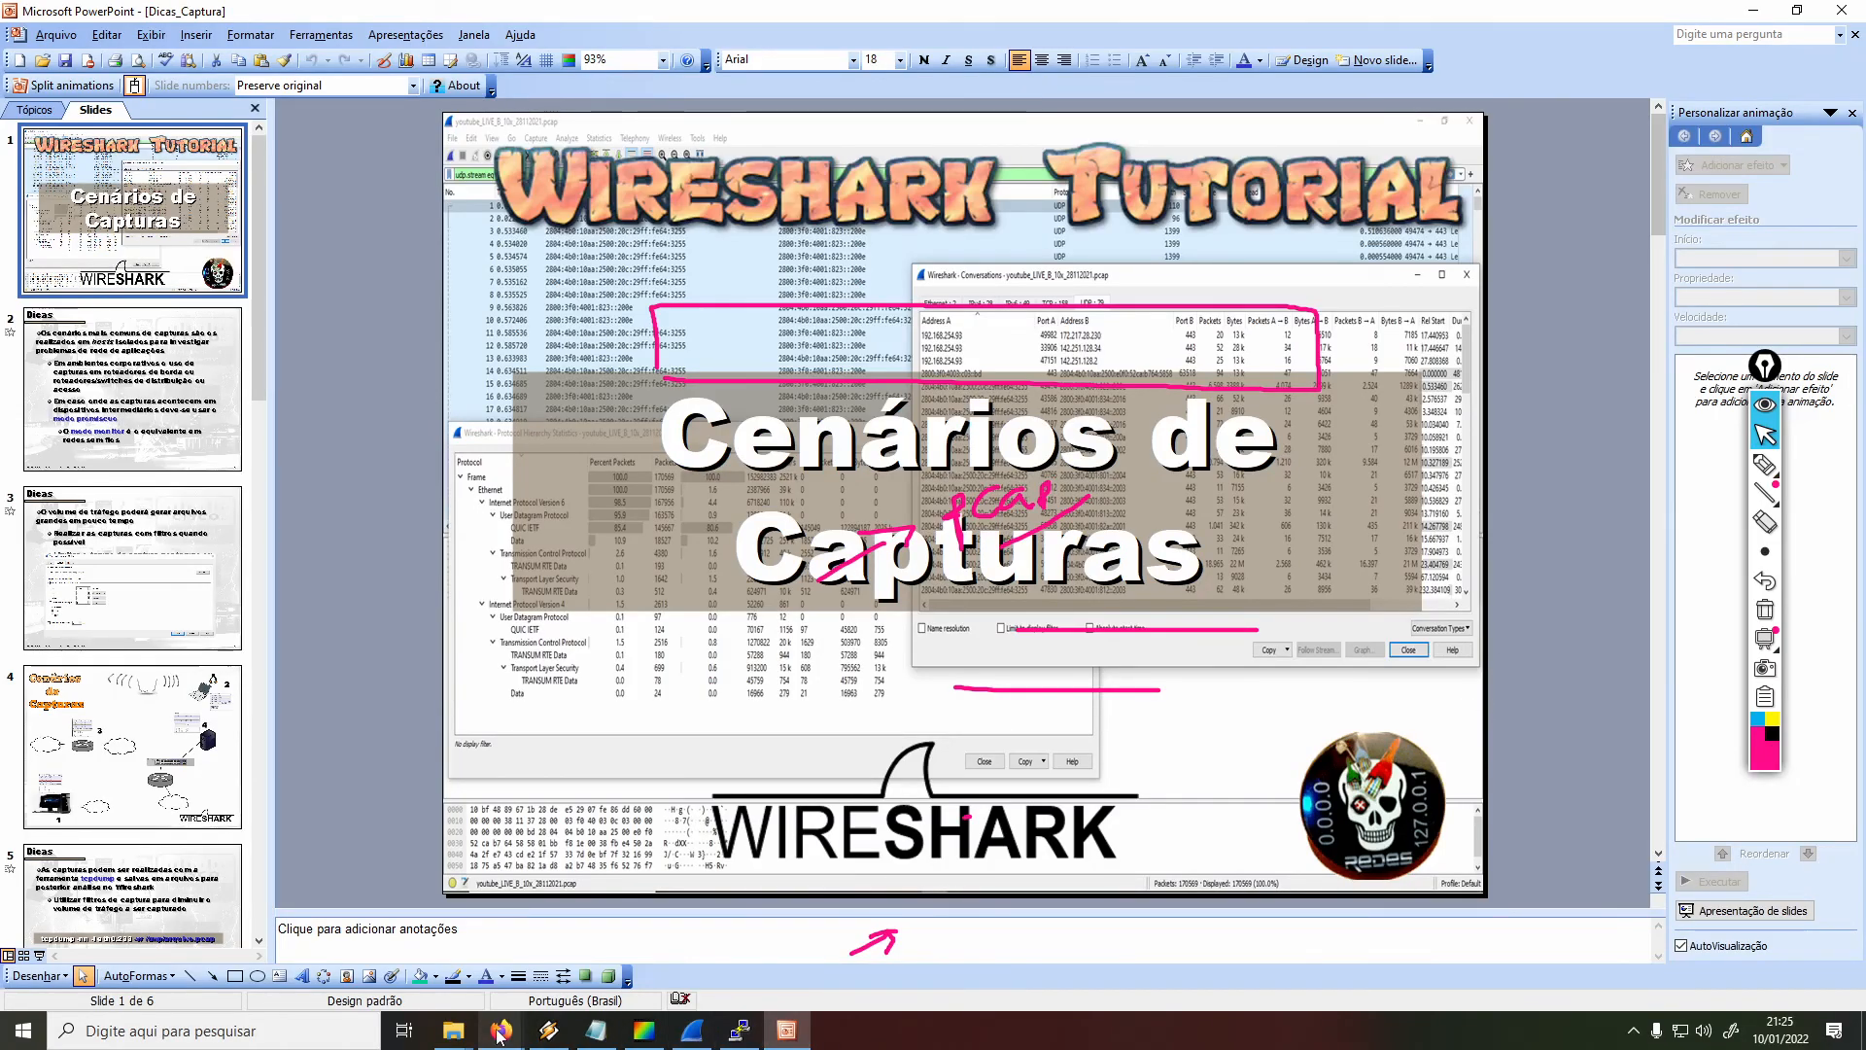
pyautogui.moveTo(499, 1034)
pyautogui.click(1764, 609)
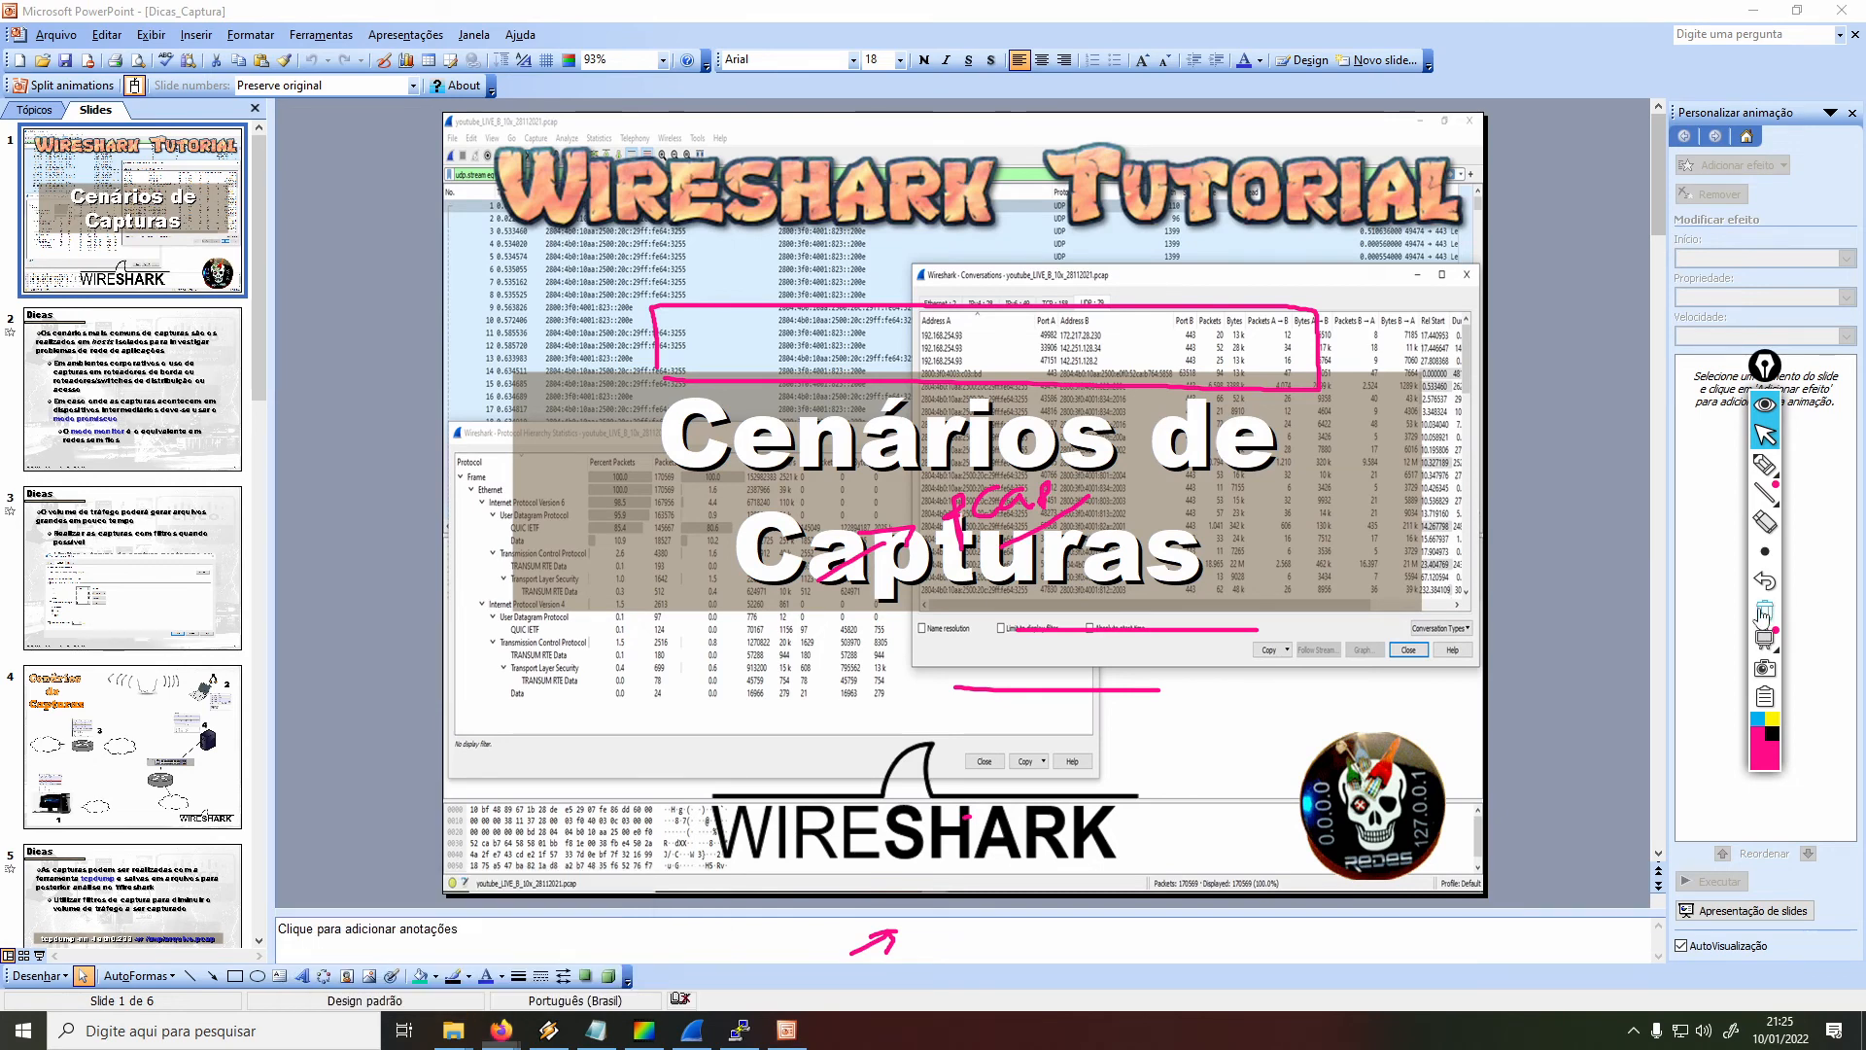
# Switch to the EG8145V5 window in Firefox and load the router's login page at 192.168.254.253
pyautogui.moveTo(514, 1036)
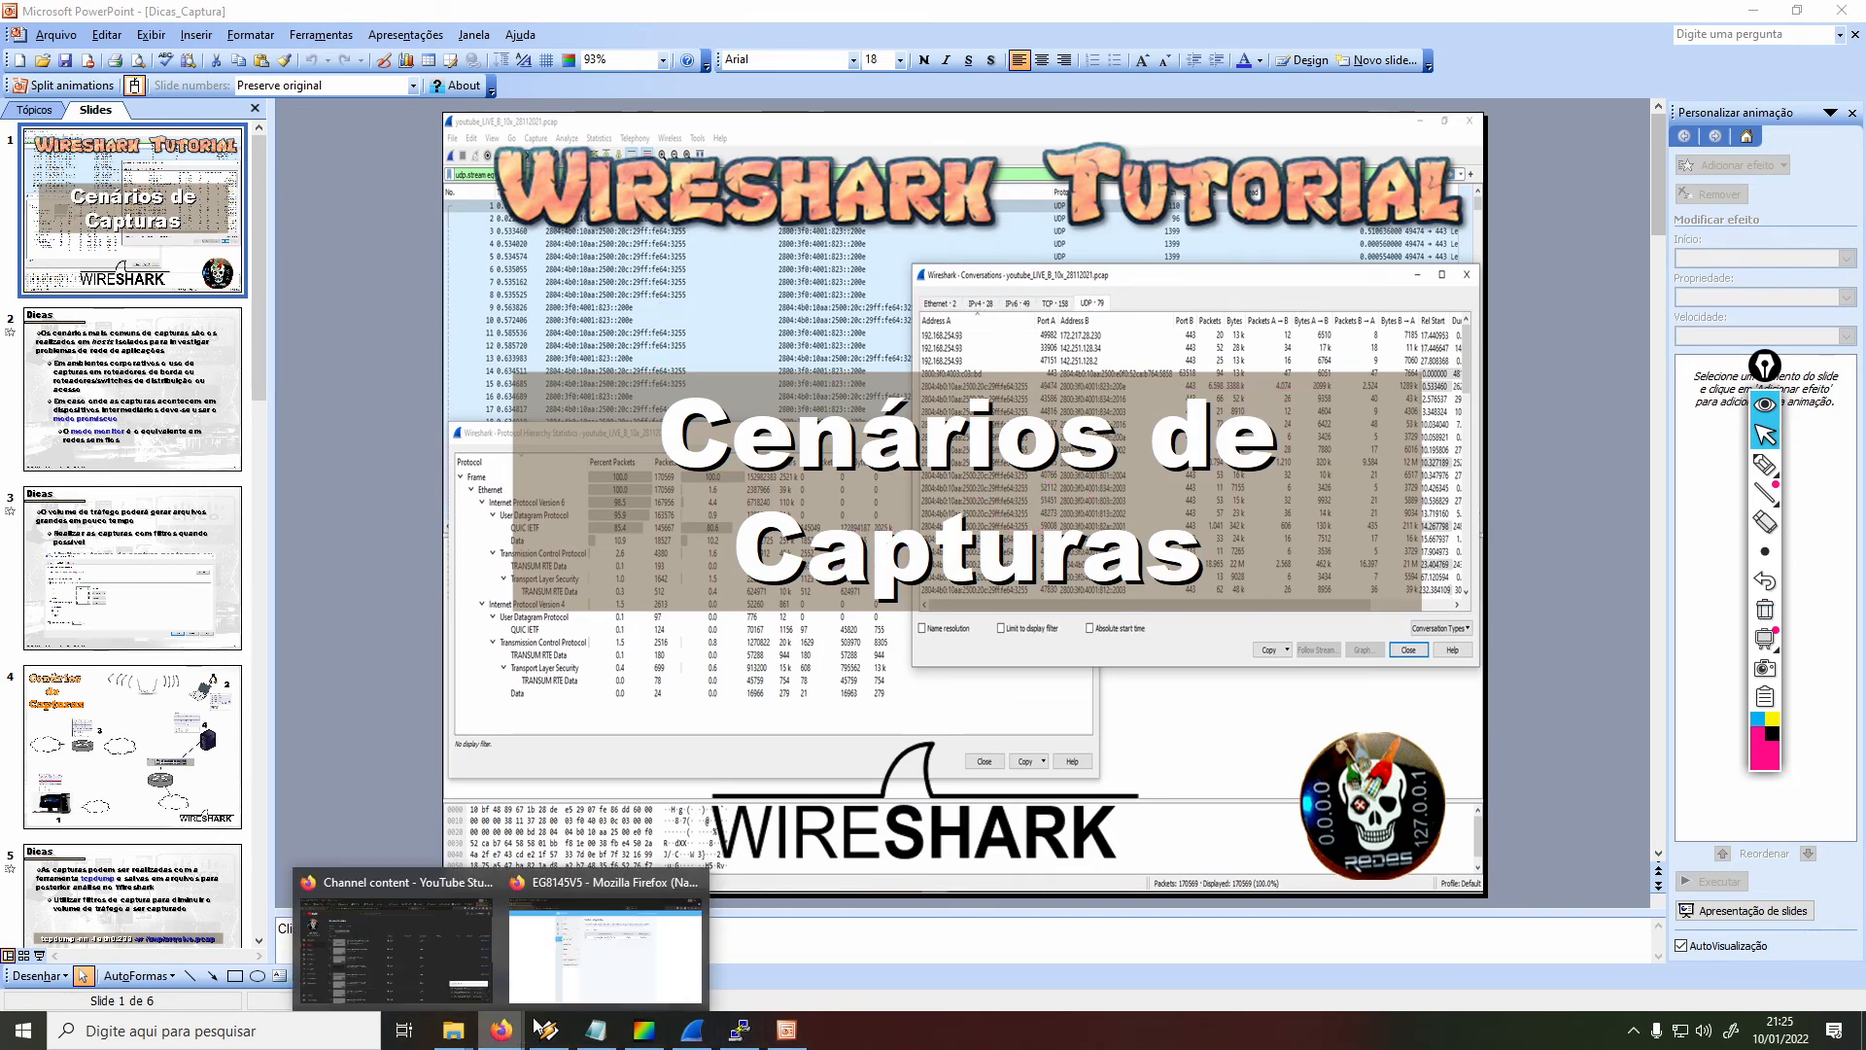
pyautogui.click(600, 972)
pyautogui.click(450, 89)
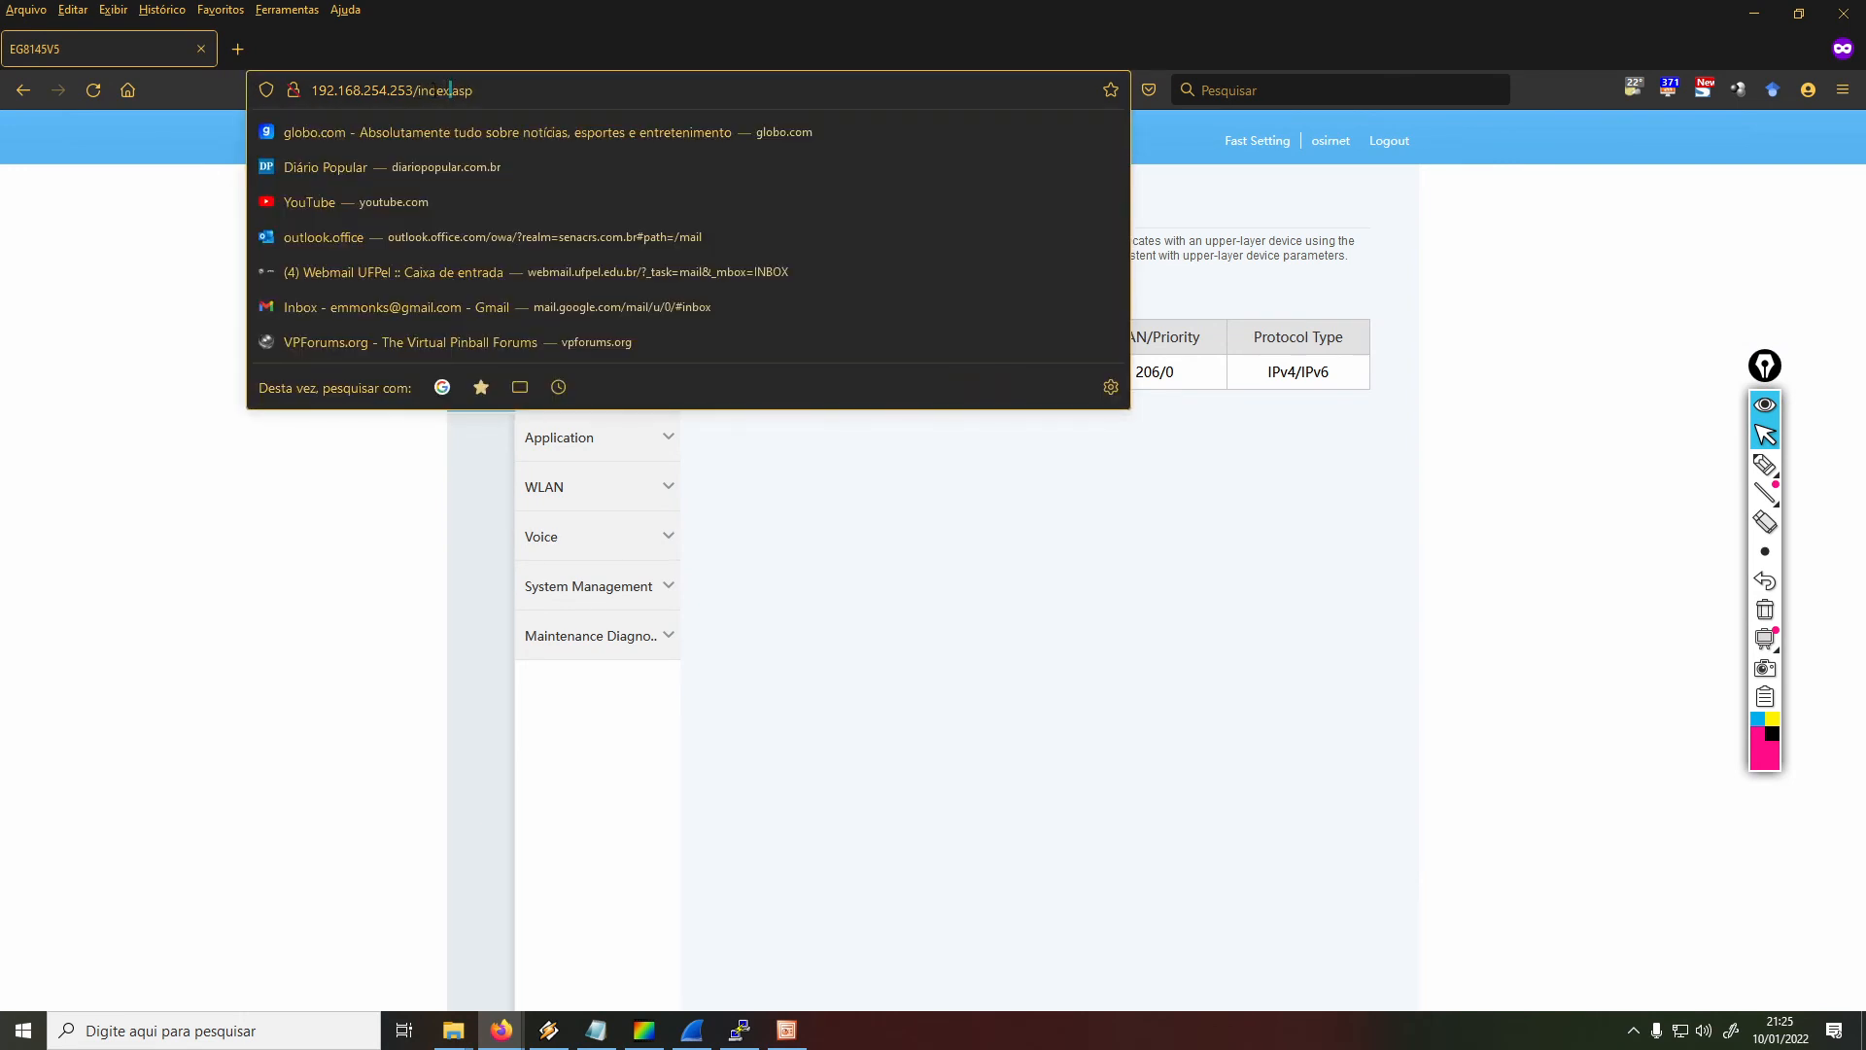
pyautogui.moveTo(449, 95); pyautogui.dragTo(554, 101)
pyautogui.press('BackSpace')
pyautogui.press('Return')
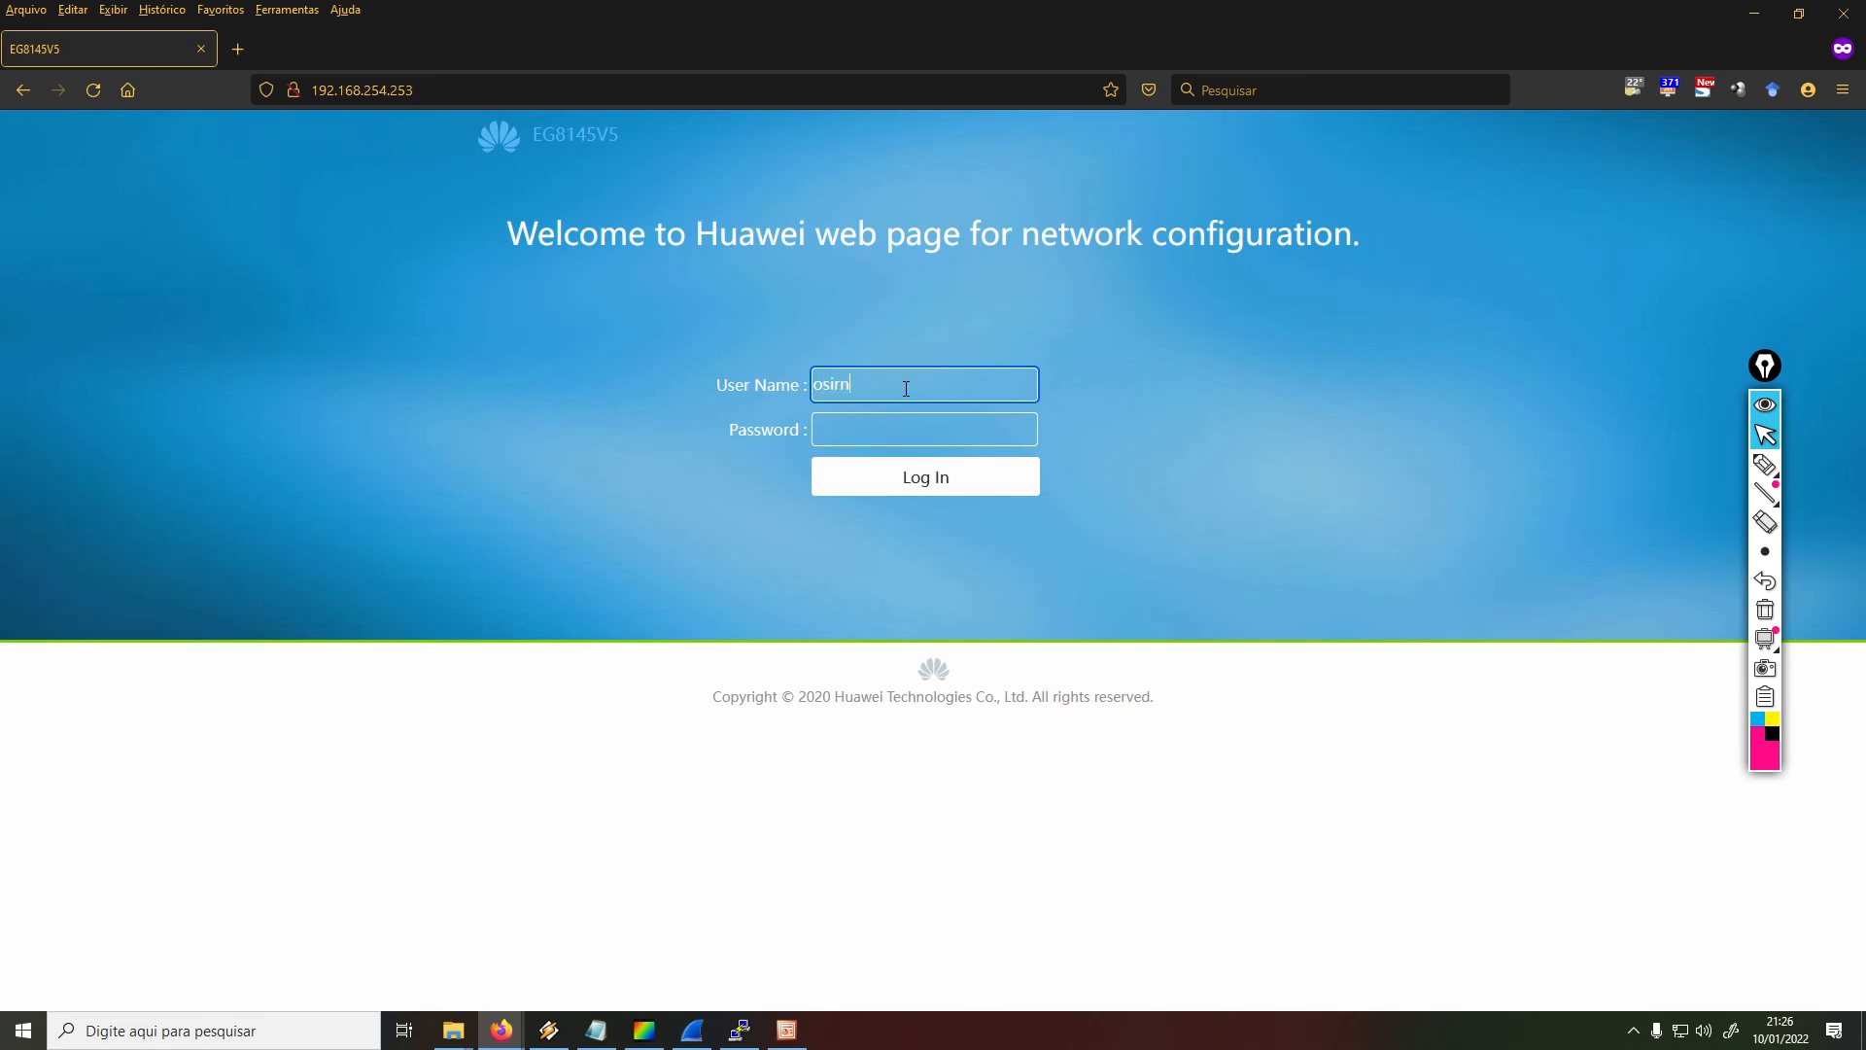
# Log in to the Huawei router with the account user name and password
pyautogui.click(904, 430)
pyautogui.click(867, 475)
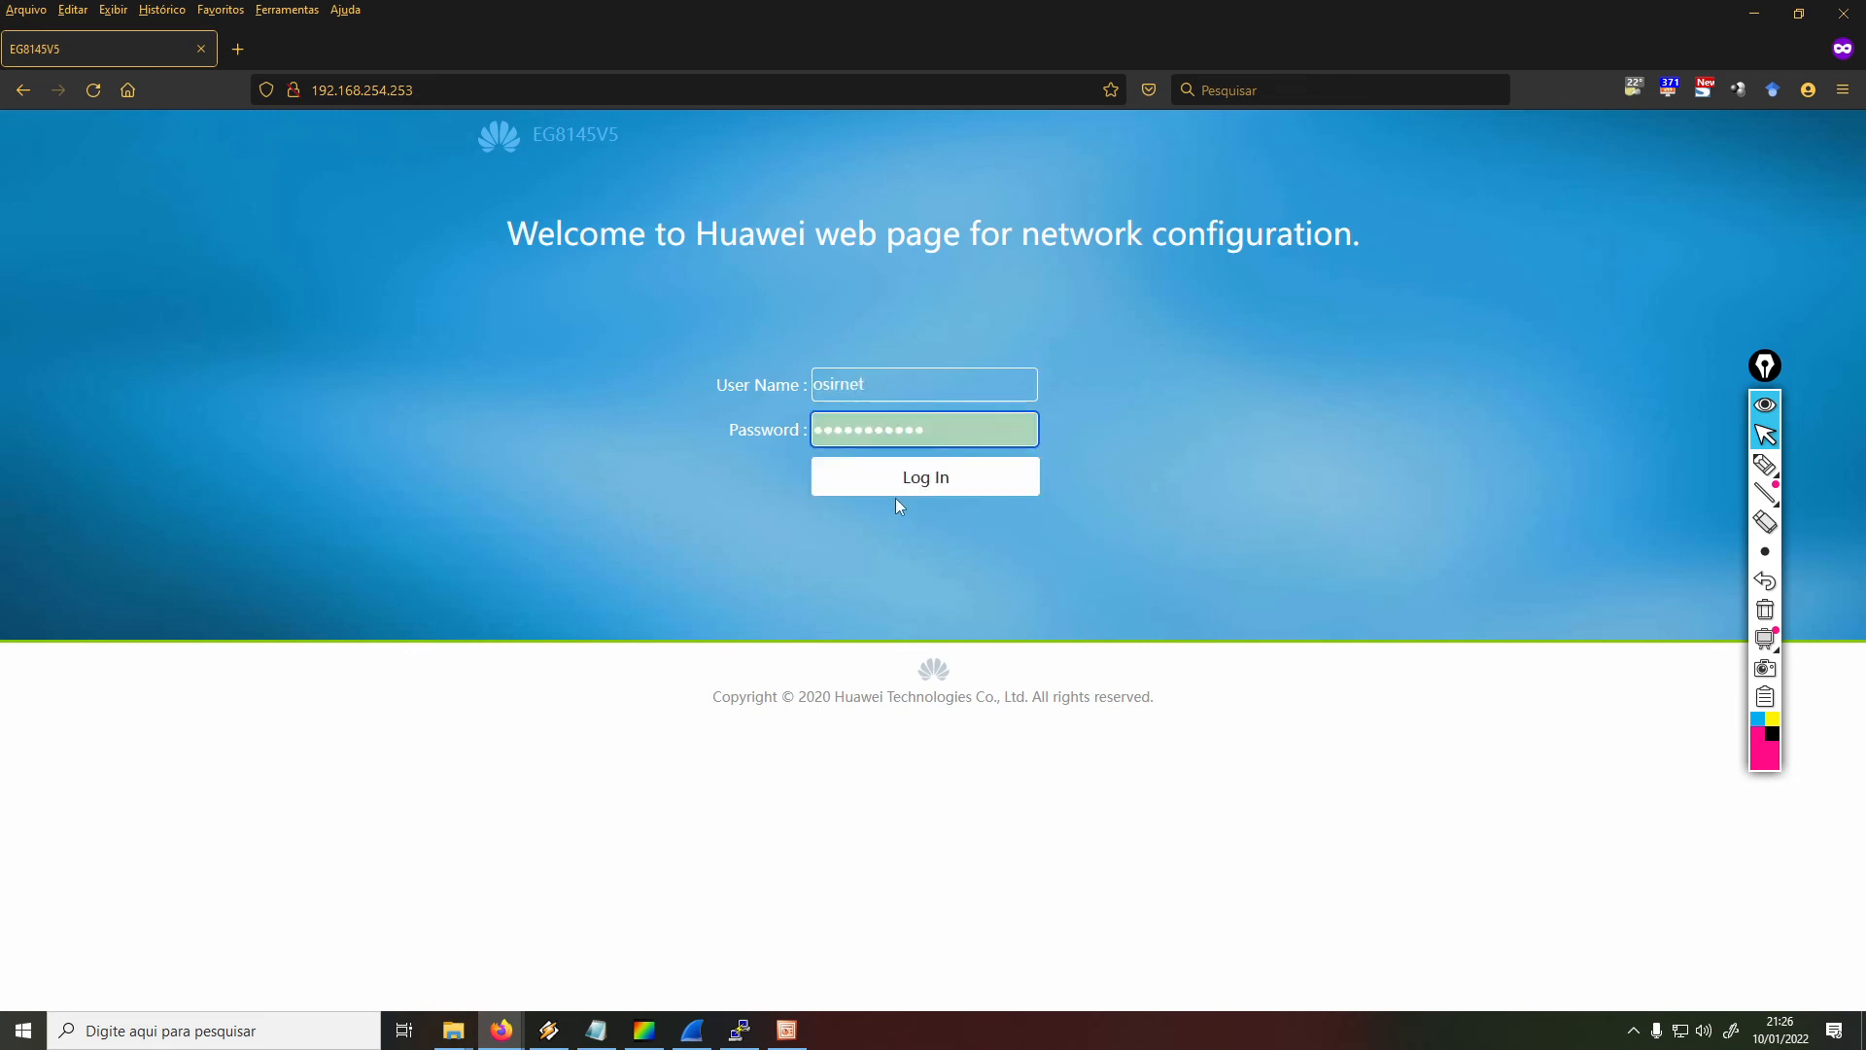
pyautogui.click(901, 486)
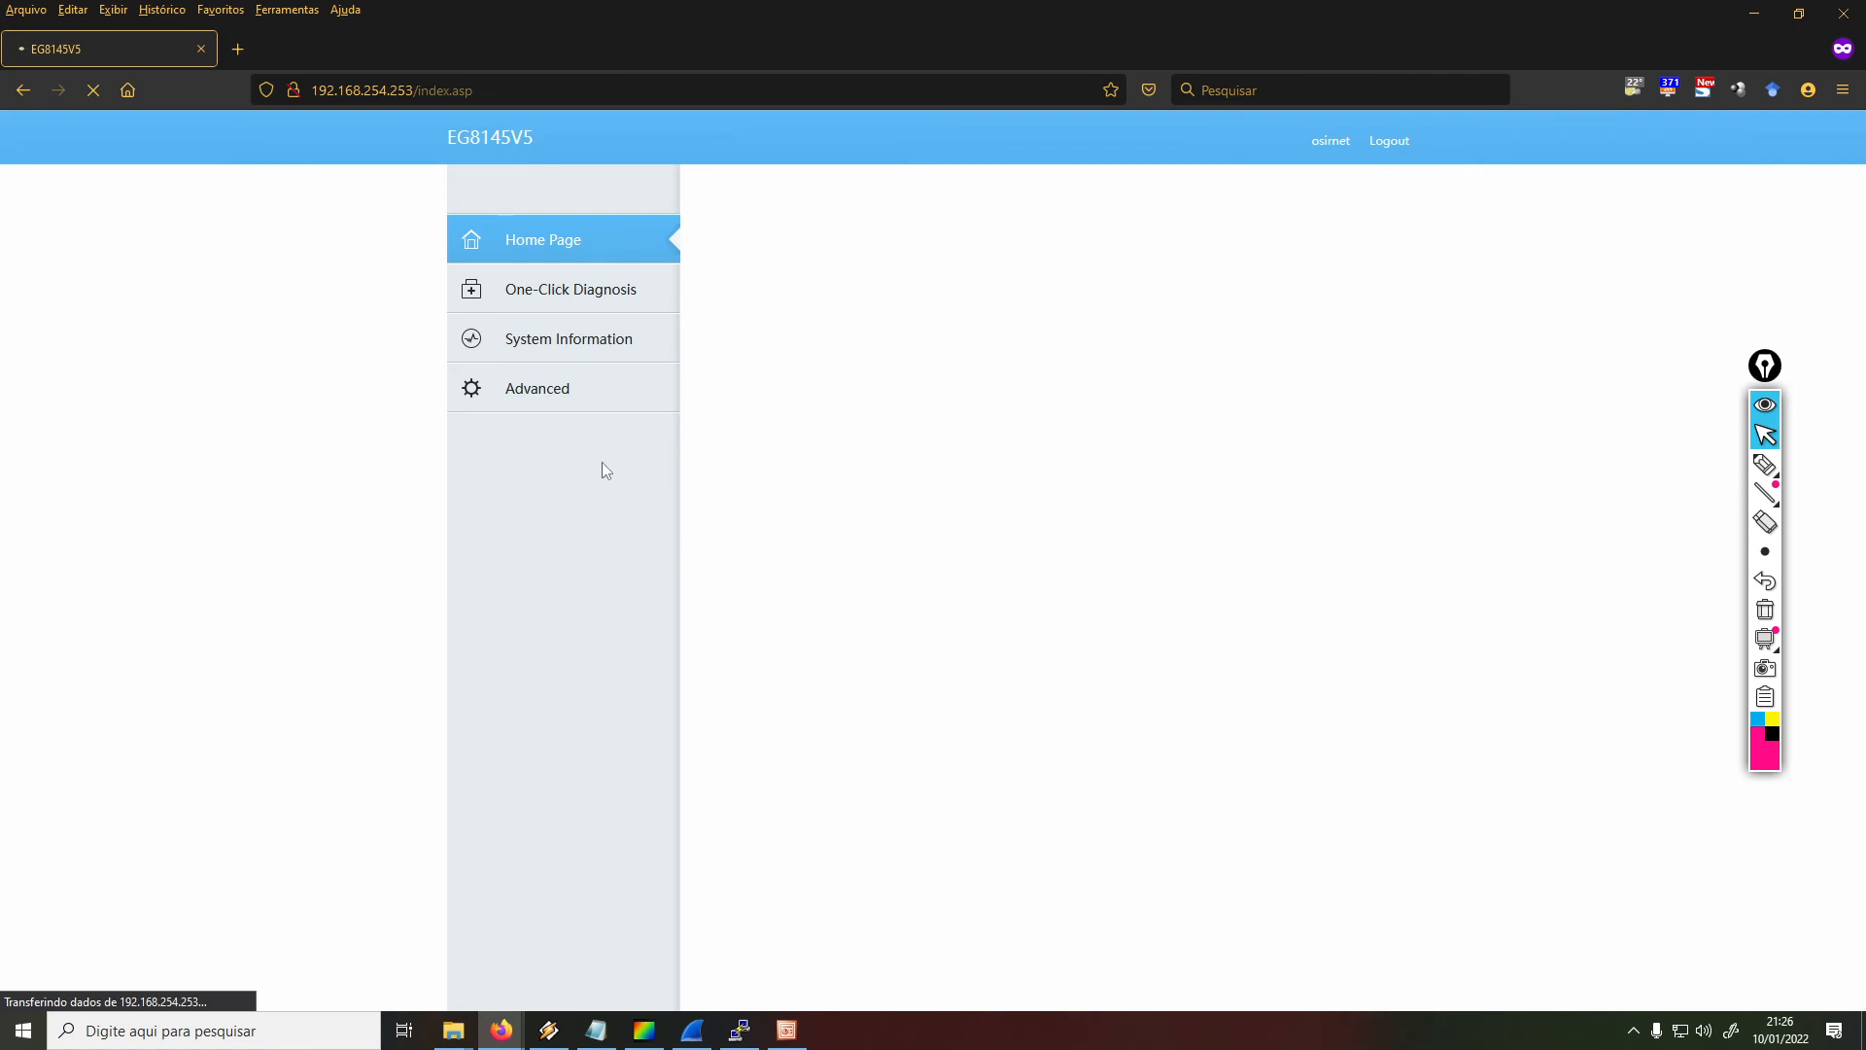
# Open the Remote Mirror page among the Maintenance Diagnosis options in the router's Advanced settings
pyautogui.click(561, 406)
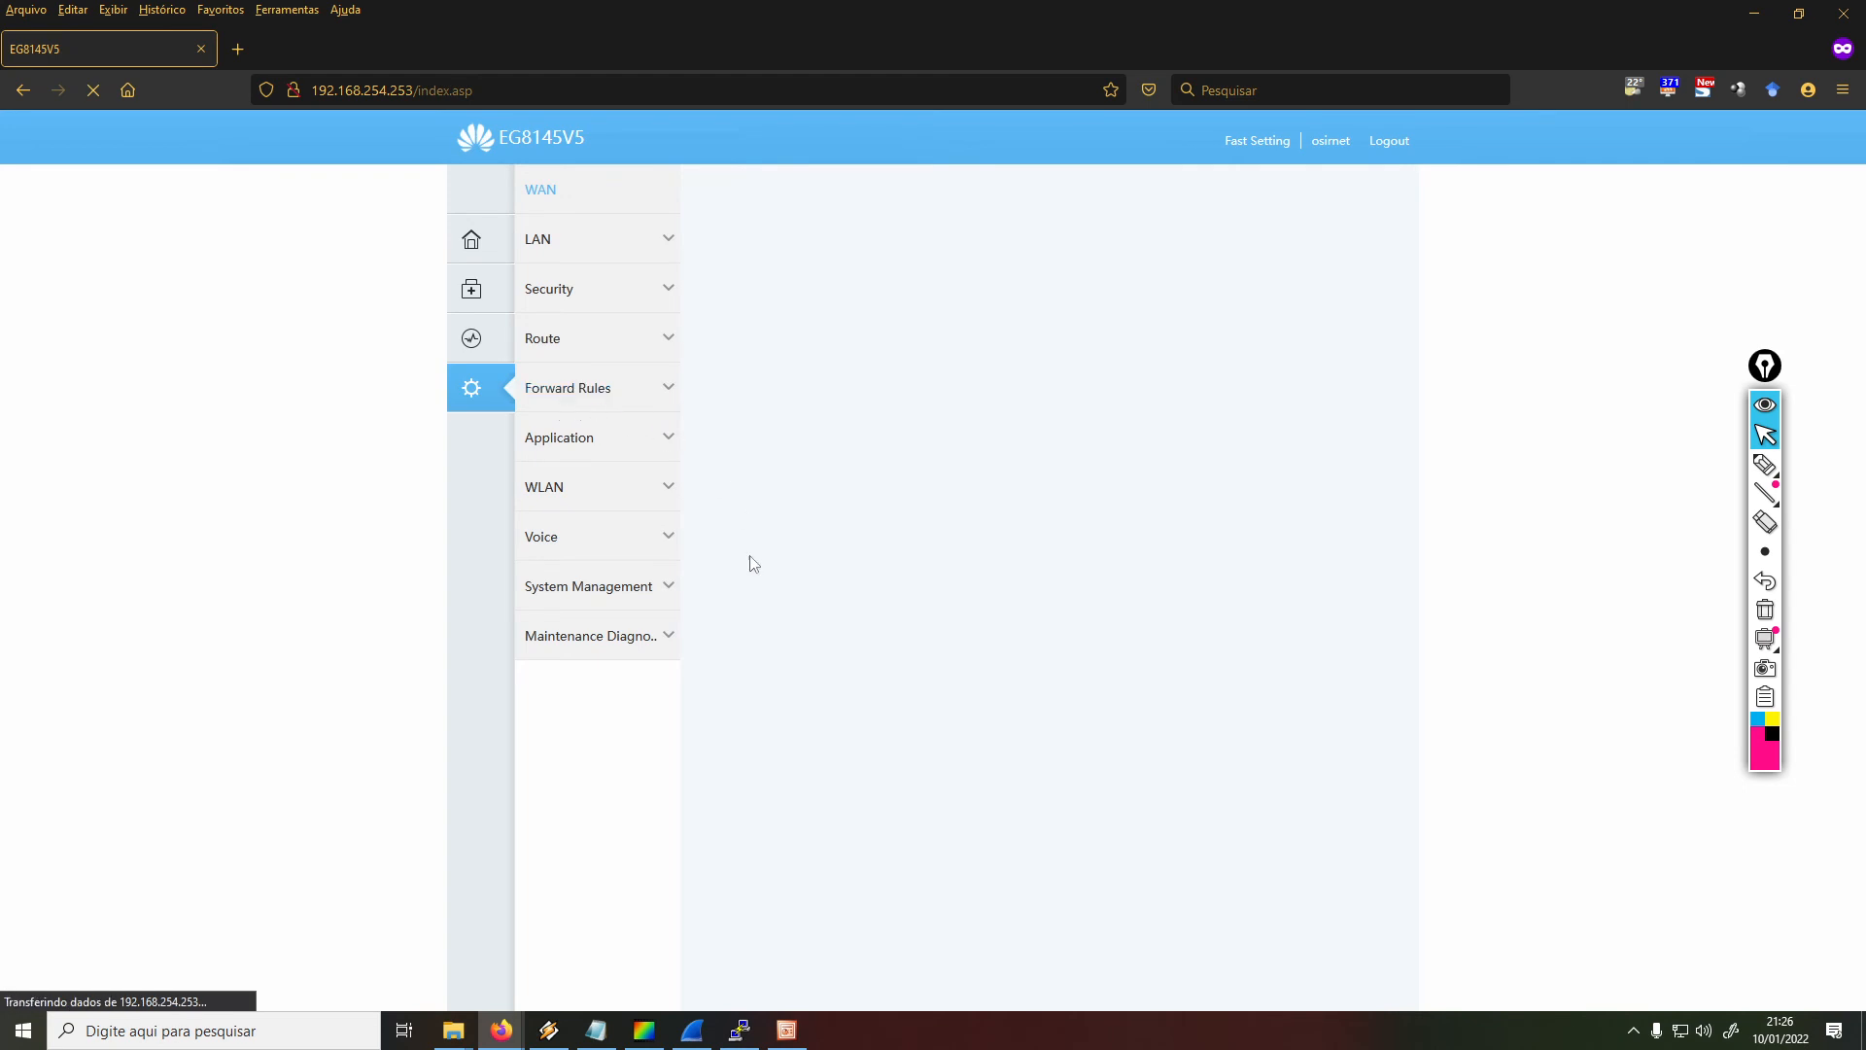
pyautogui.click(586, 644)
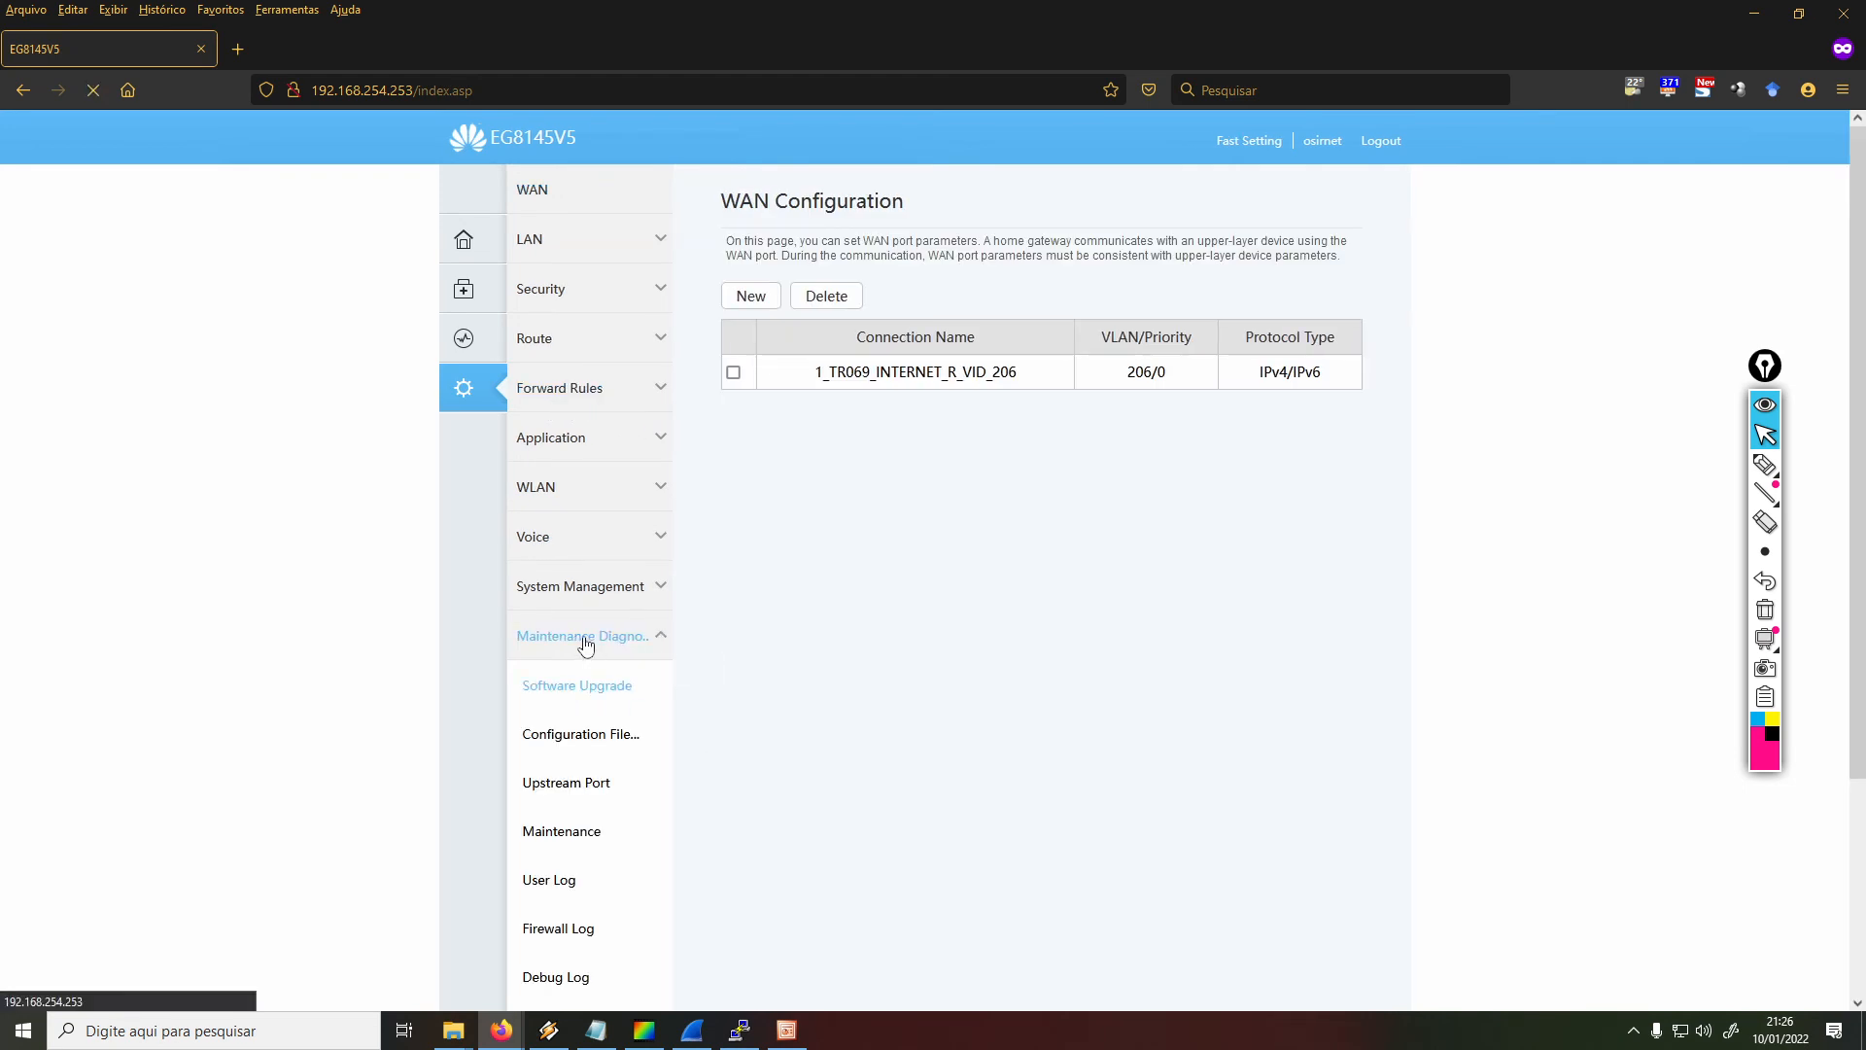
pyautogui.scroll(-3, 725, 658)
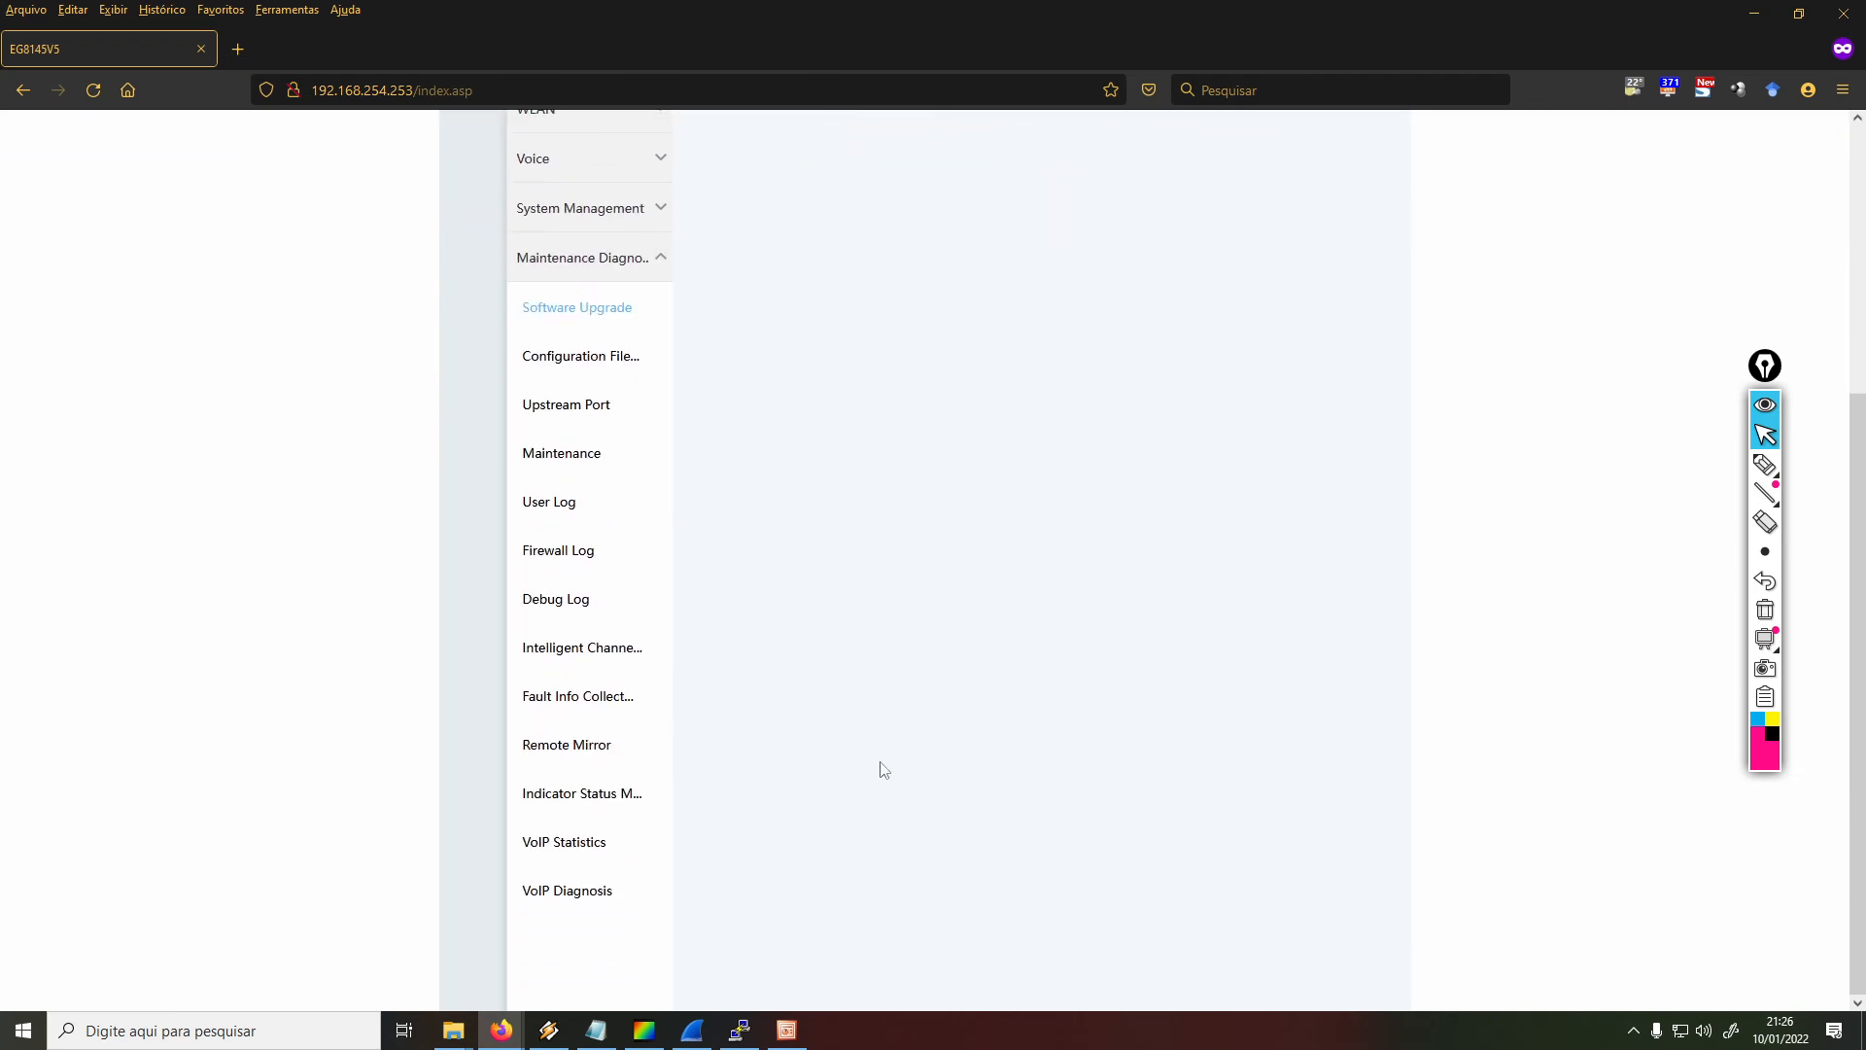
pyautogui.click(595, 763)
pyautogui.scroll(2, 954, 766)
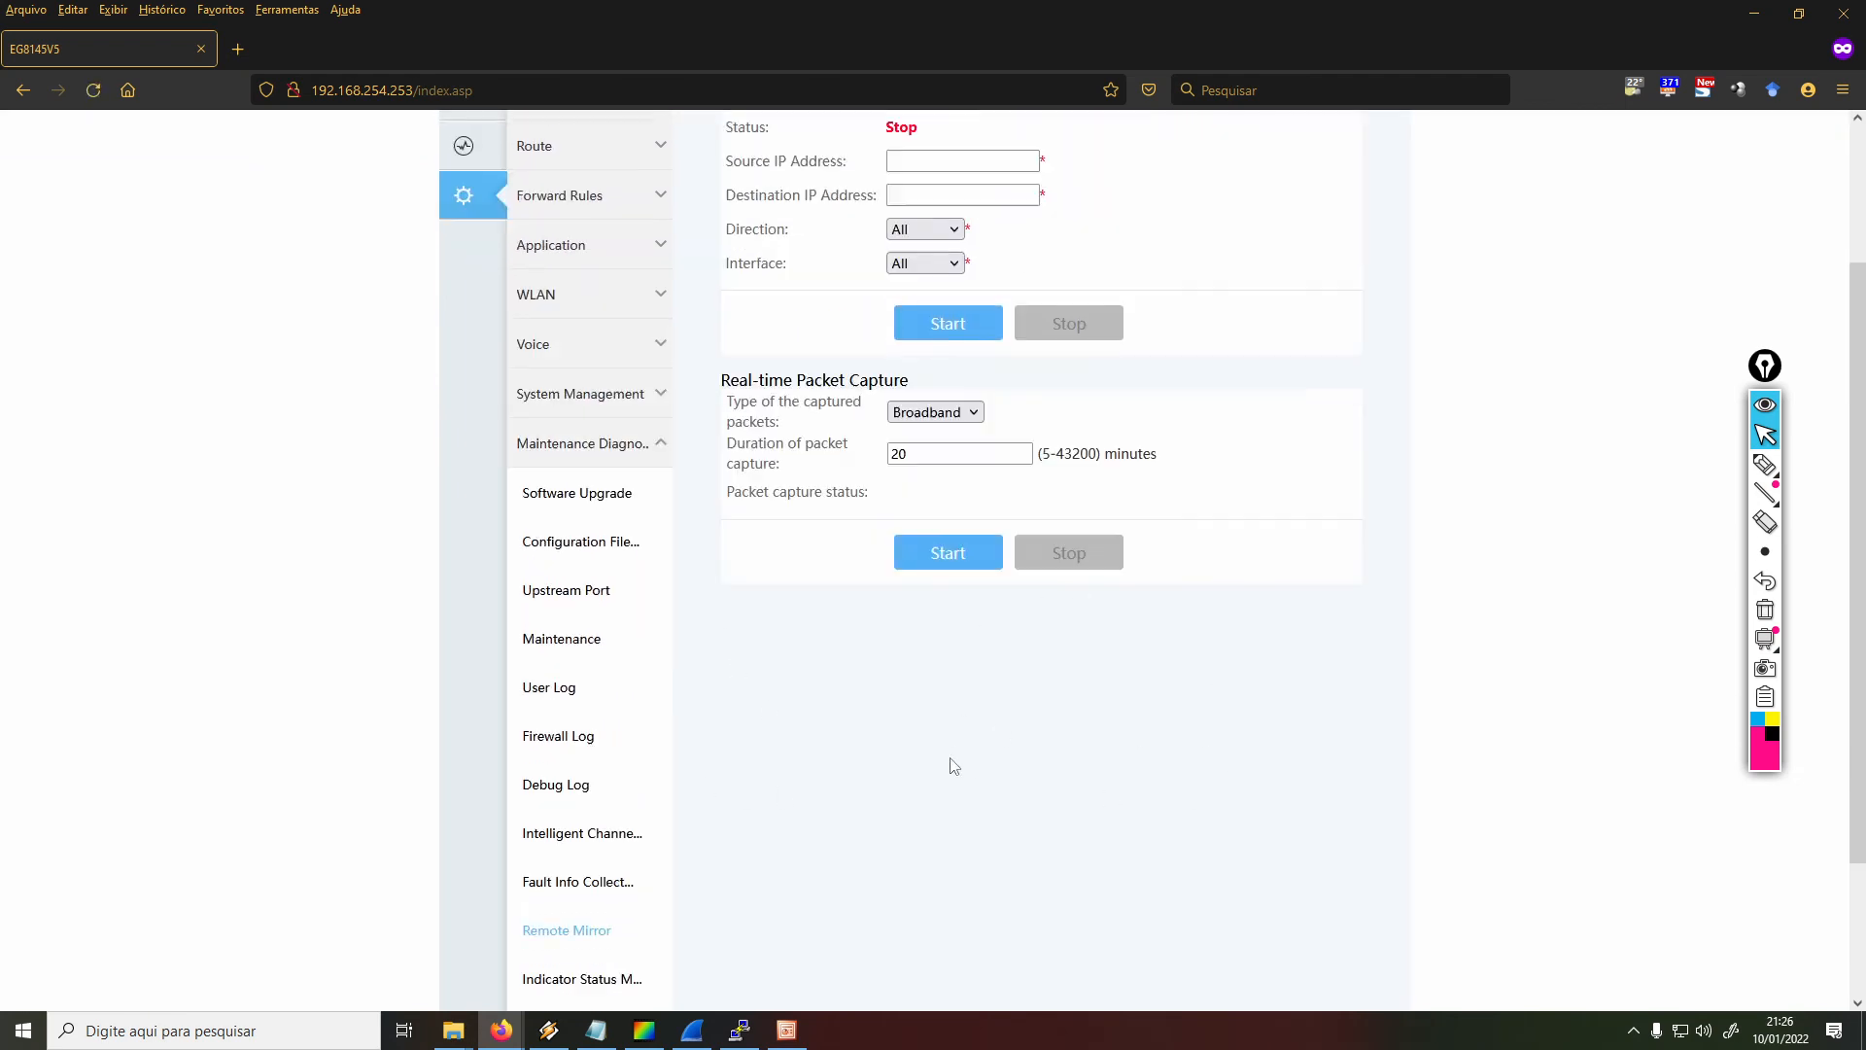
# View the captured packet types and try to start a real-time Broadband capture with a duration of 1 minute
pyautogui.click(971, 526)
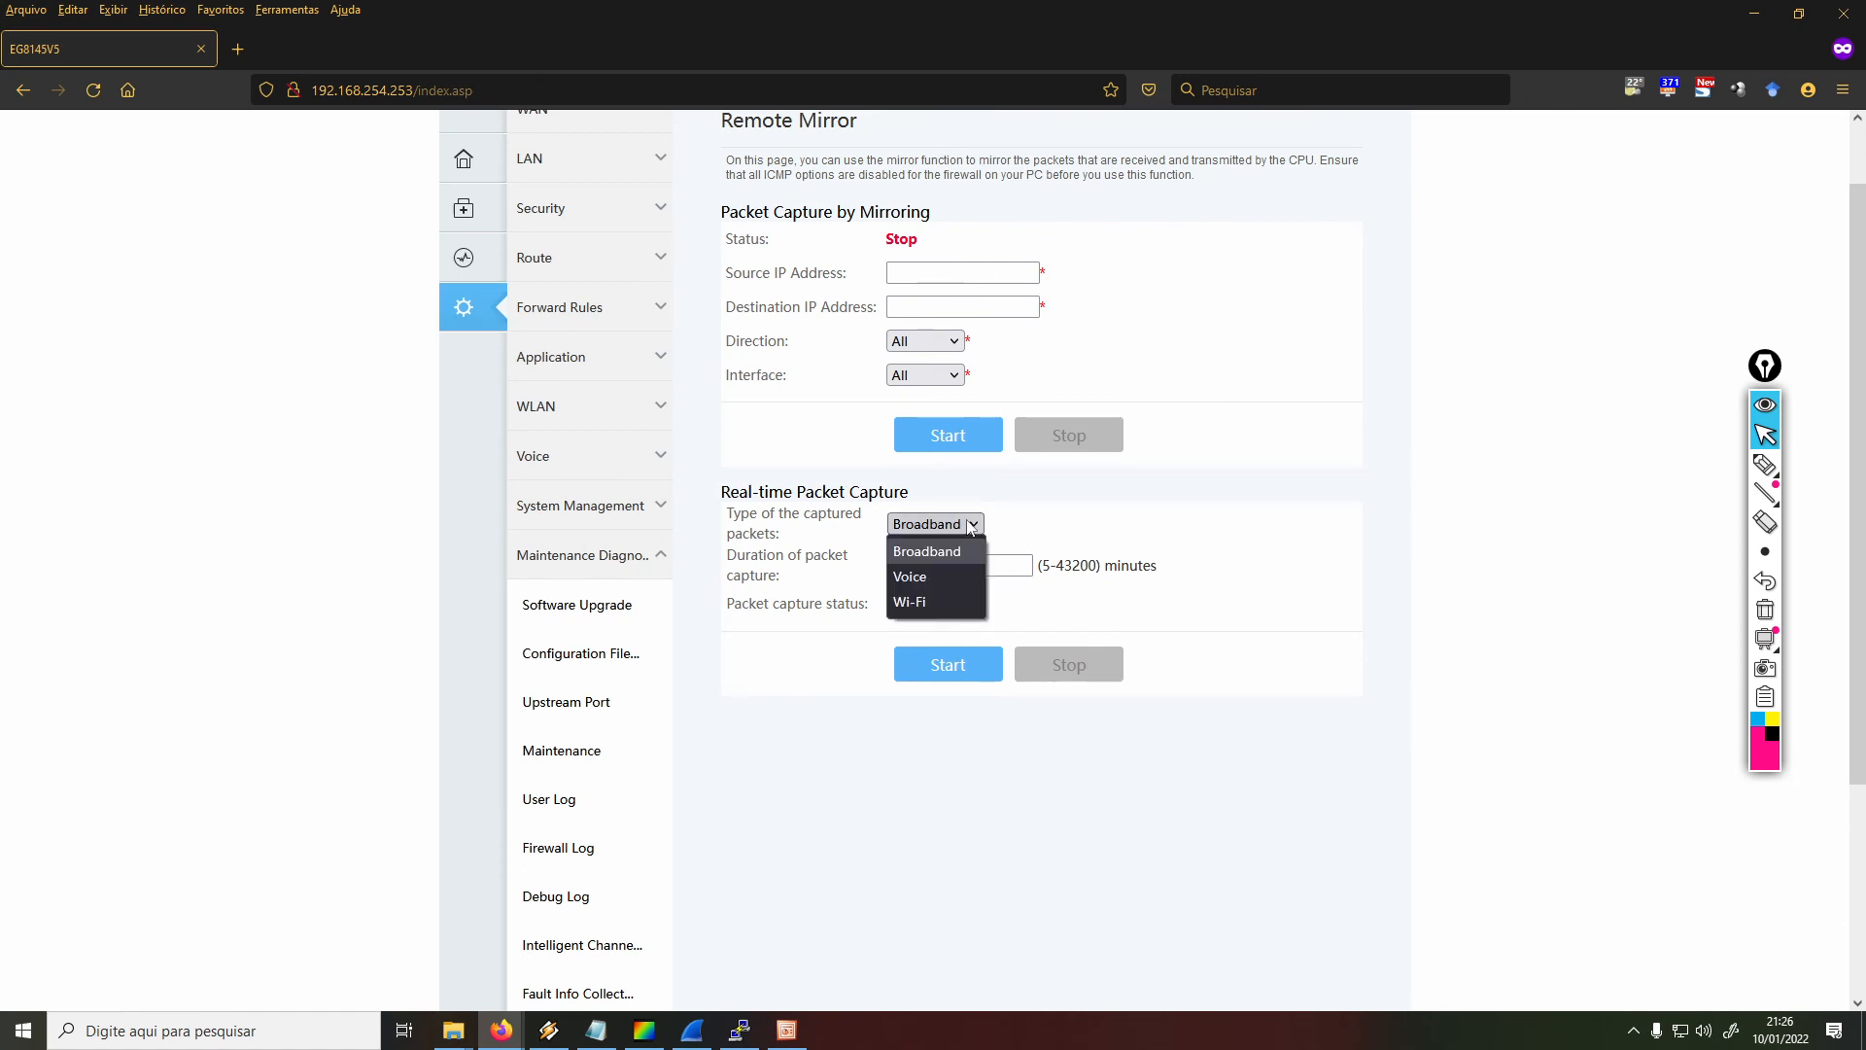
pyautogui.click(1070, 526)
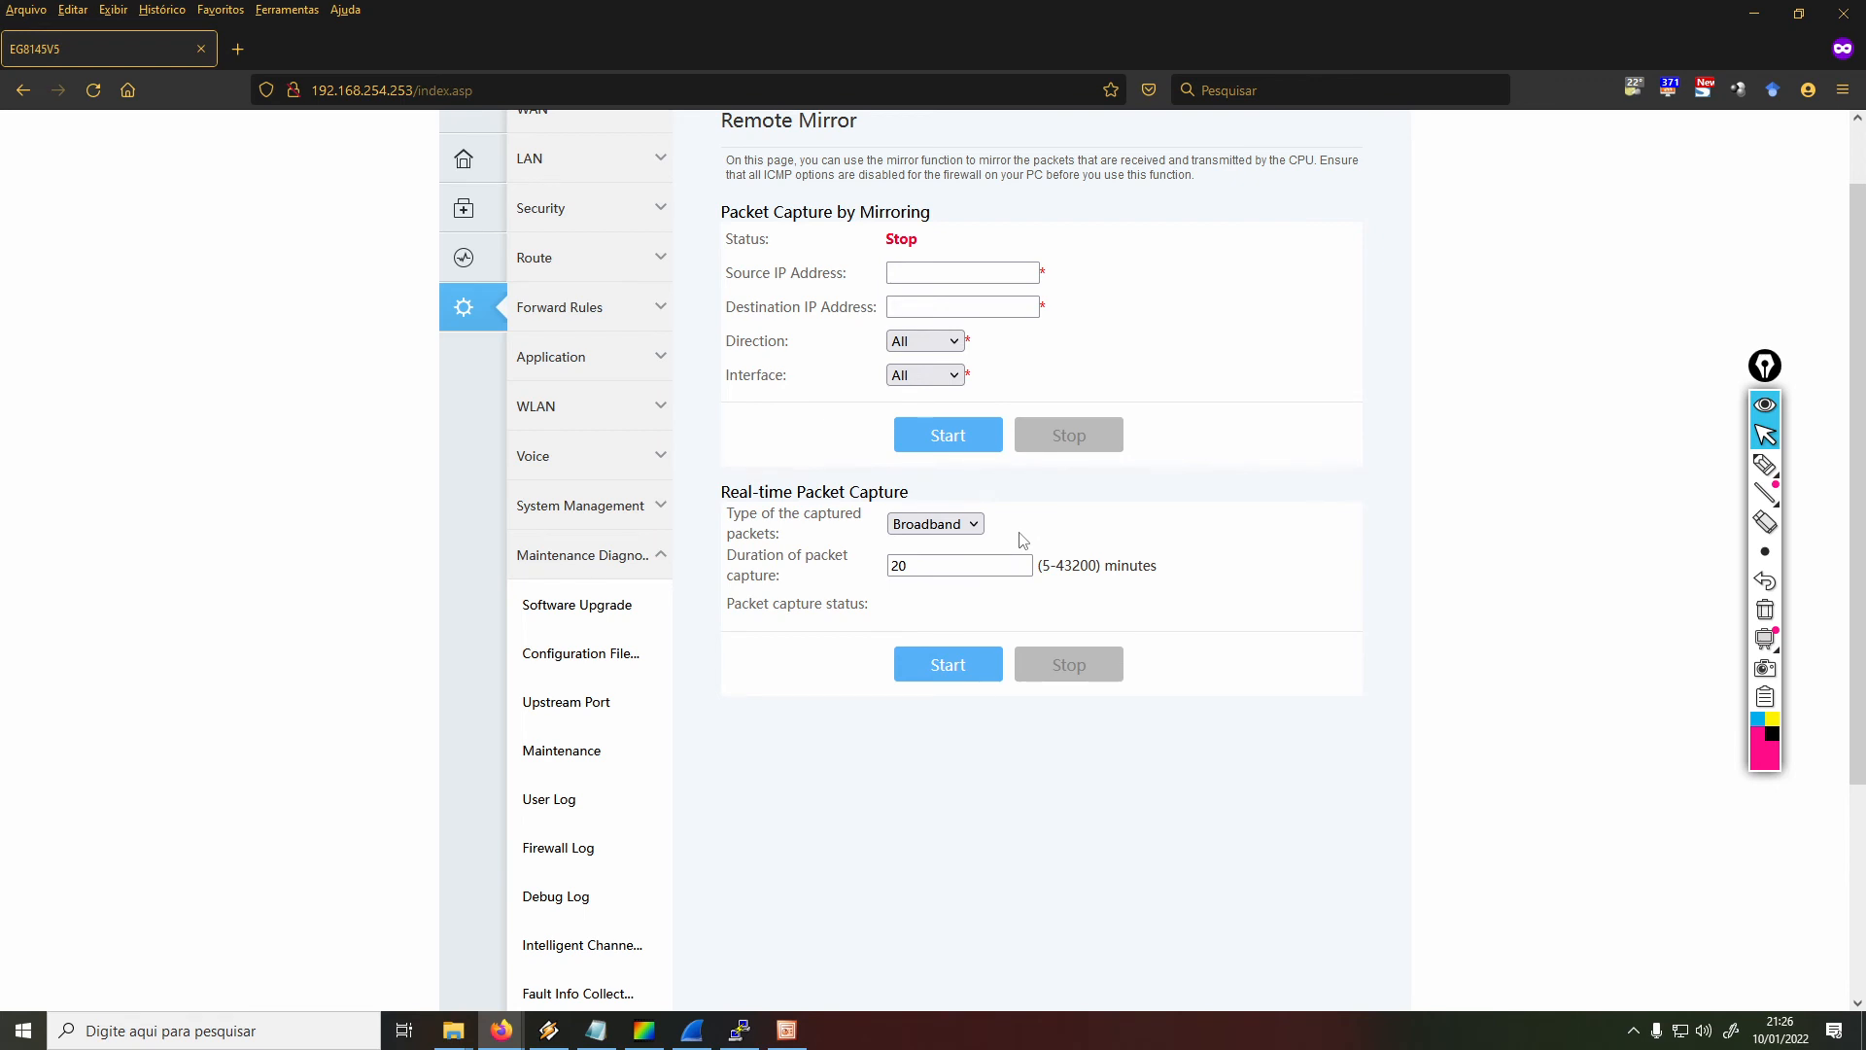
pyautogui.click(945, 567)
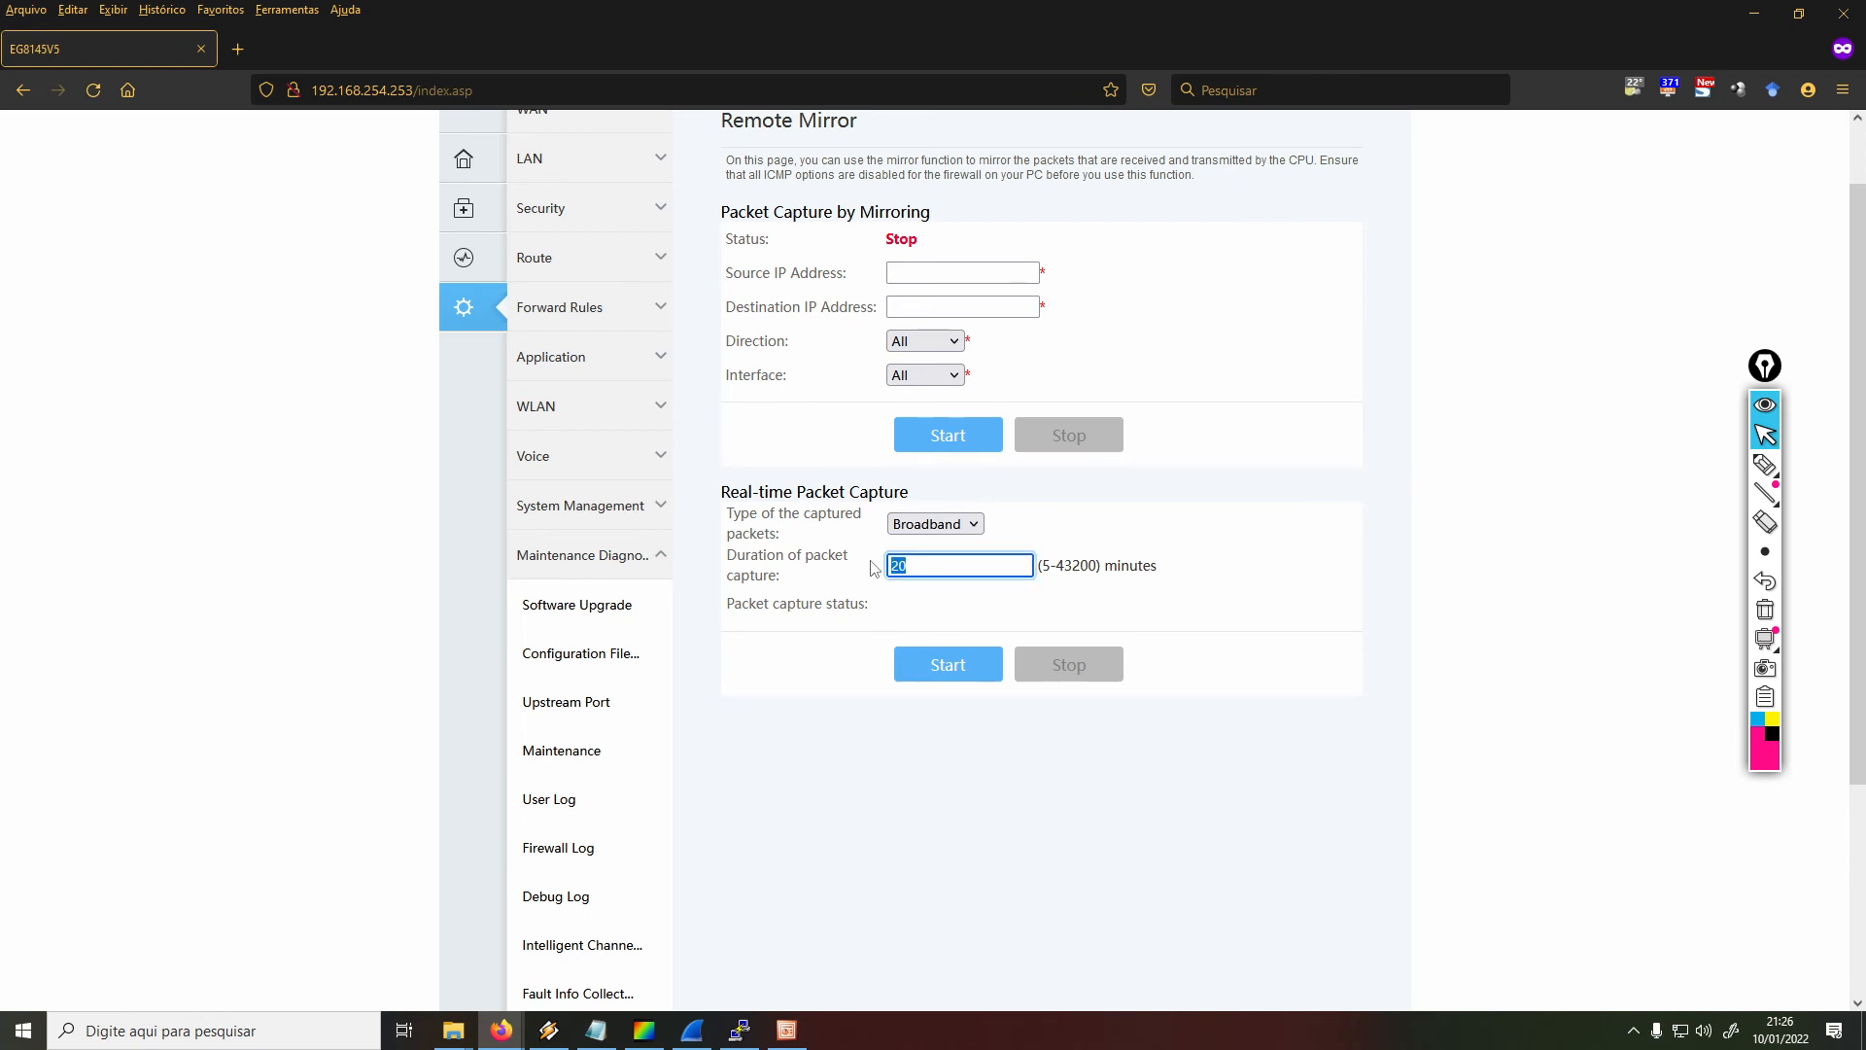
pyautogui.write('1')
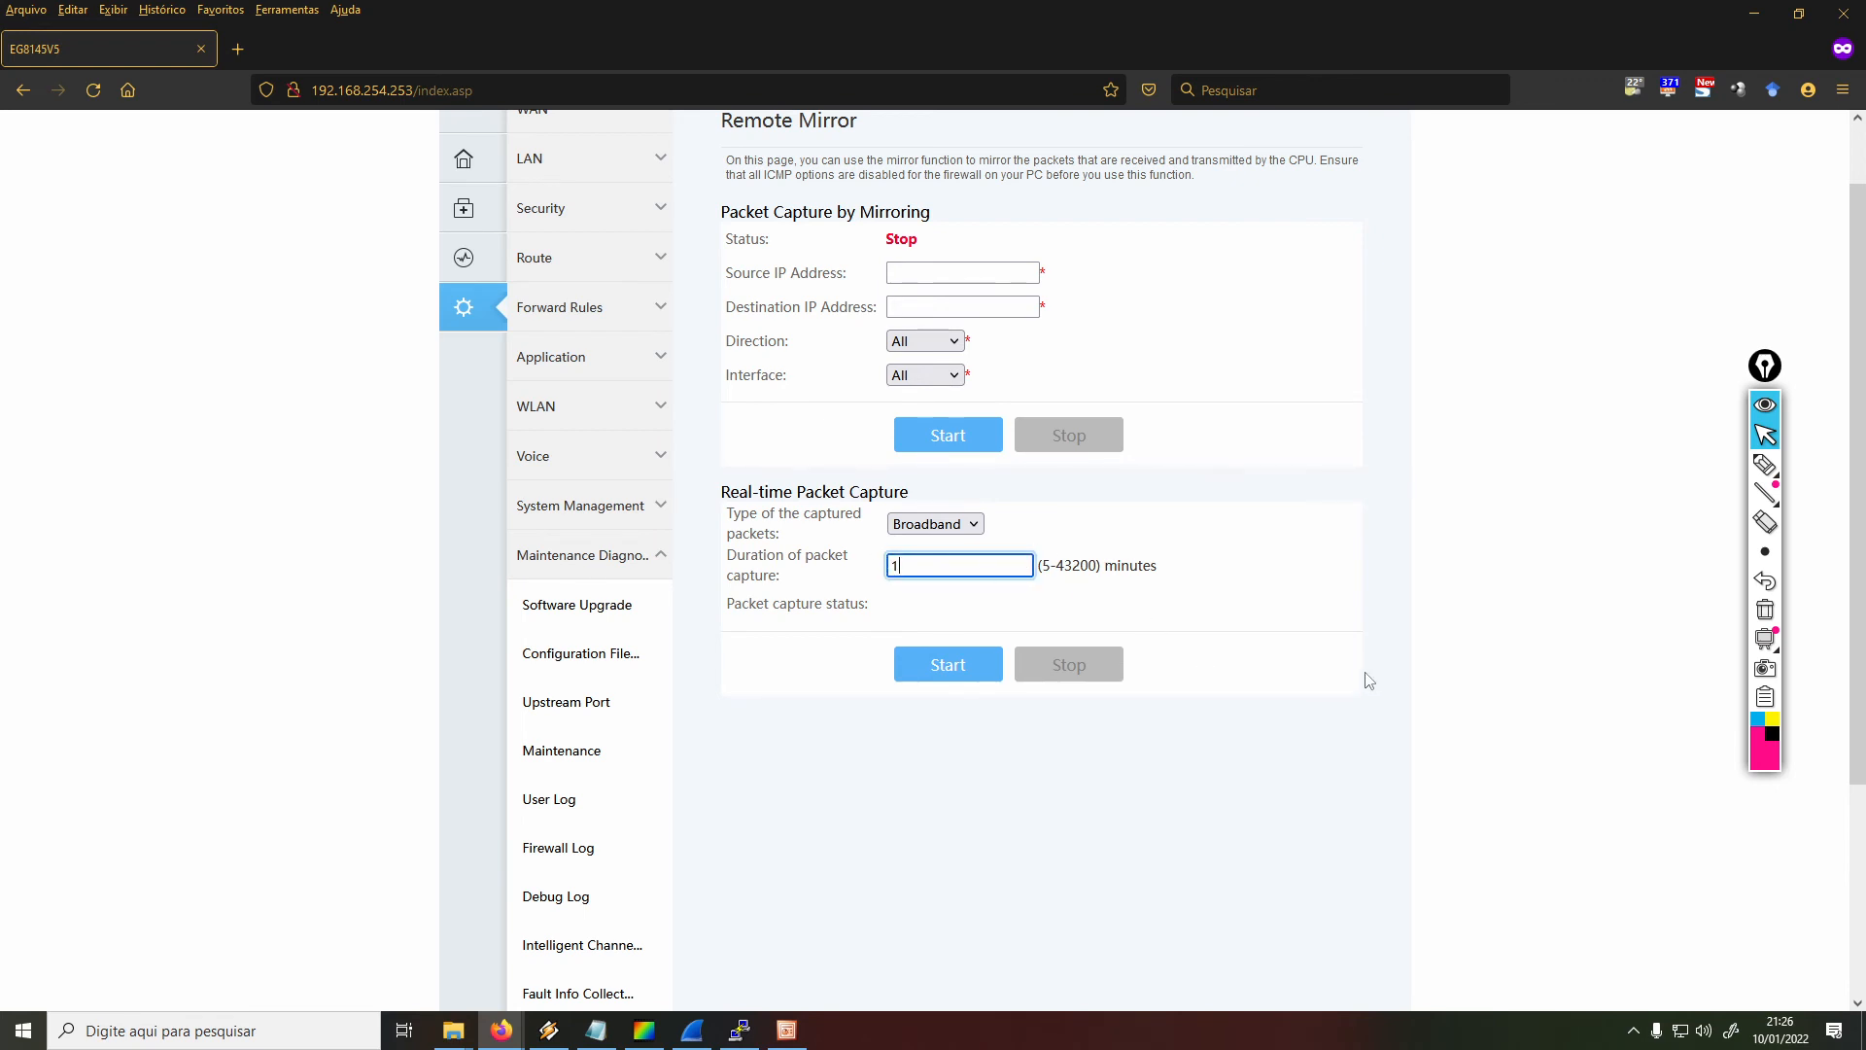
pyautogui.click(949, 674)
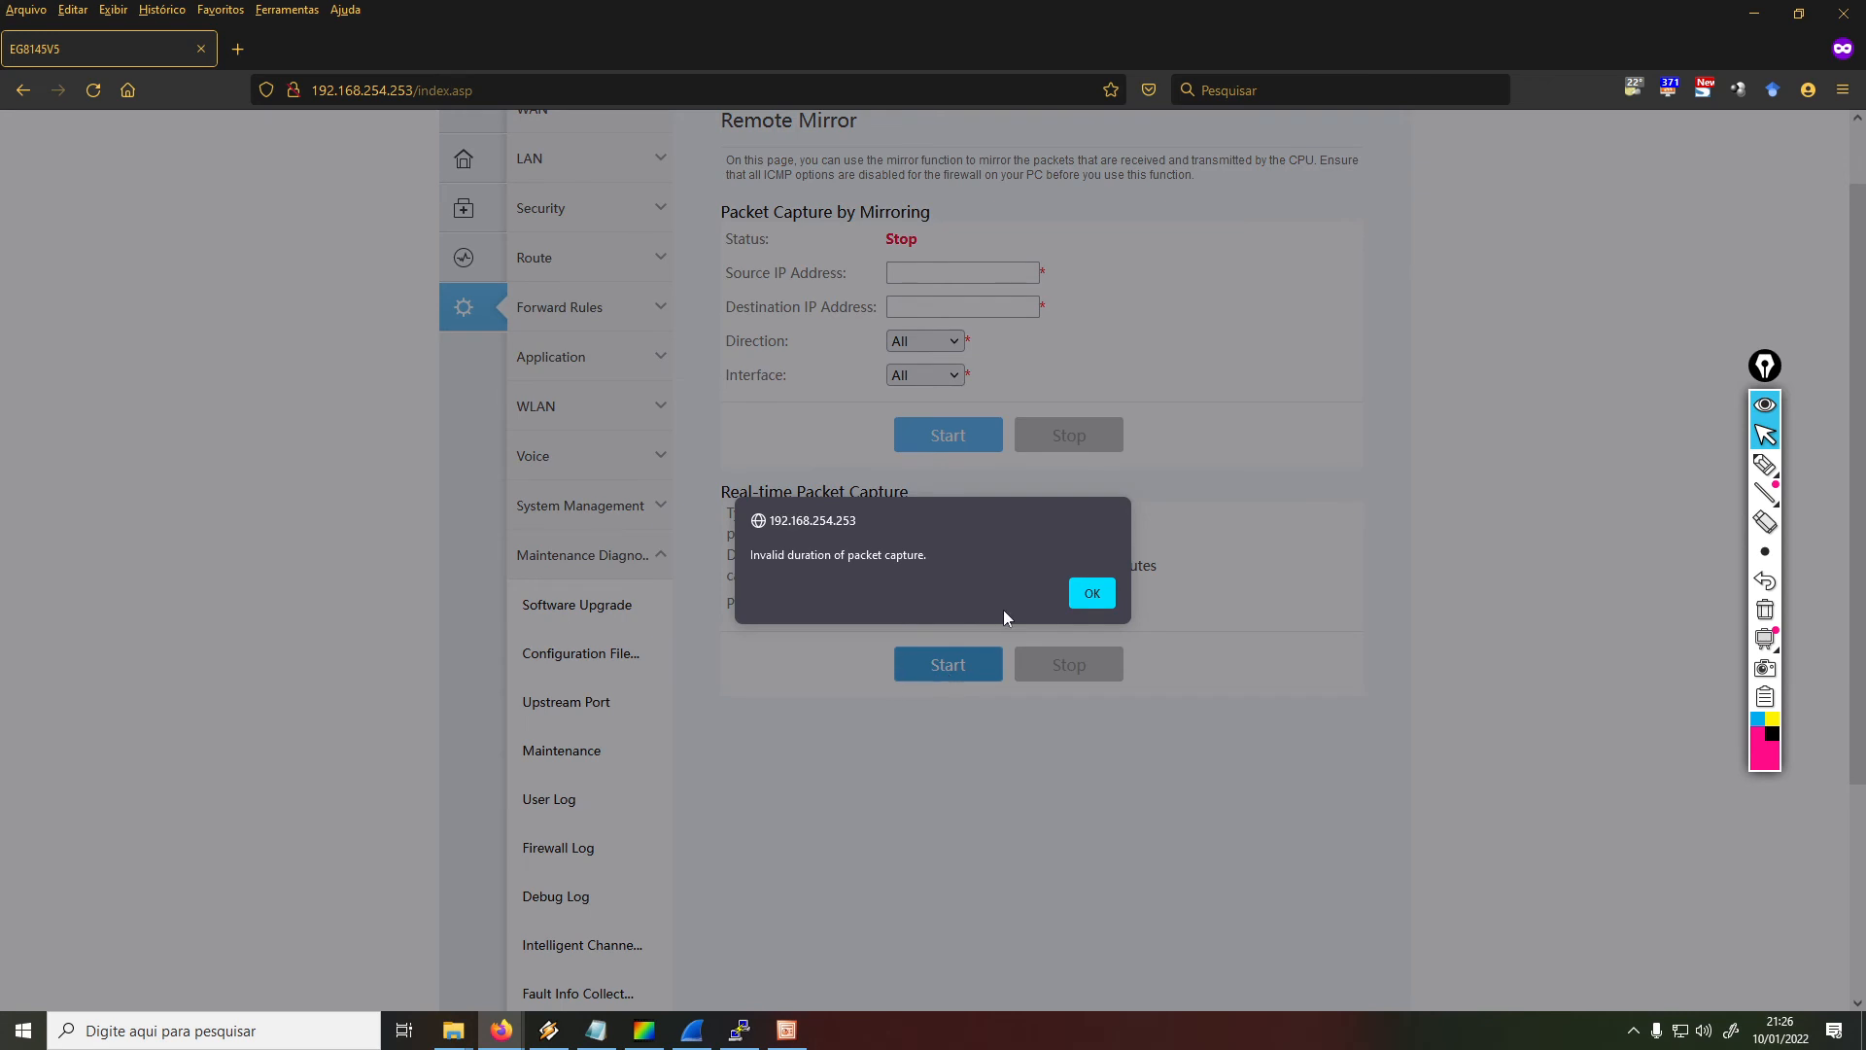
pyautogui.click(1090, 594)
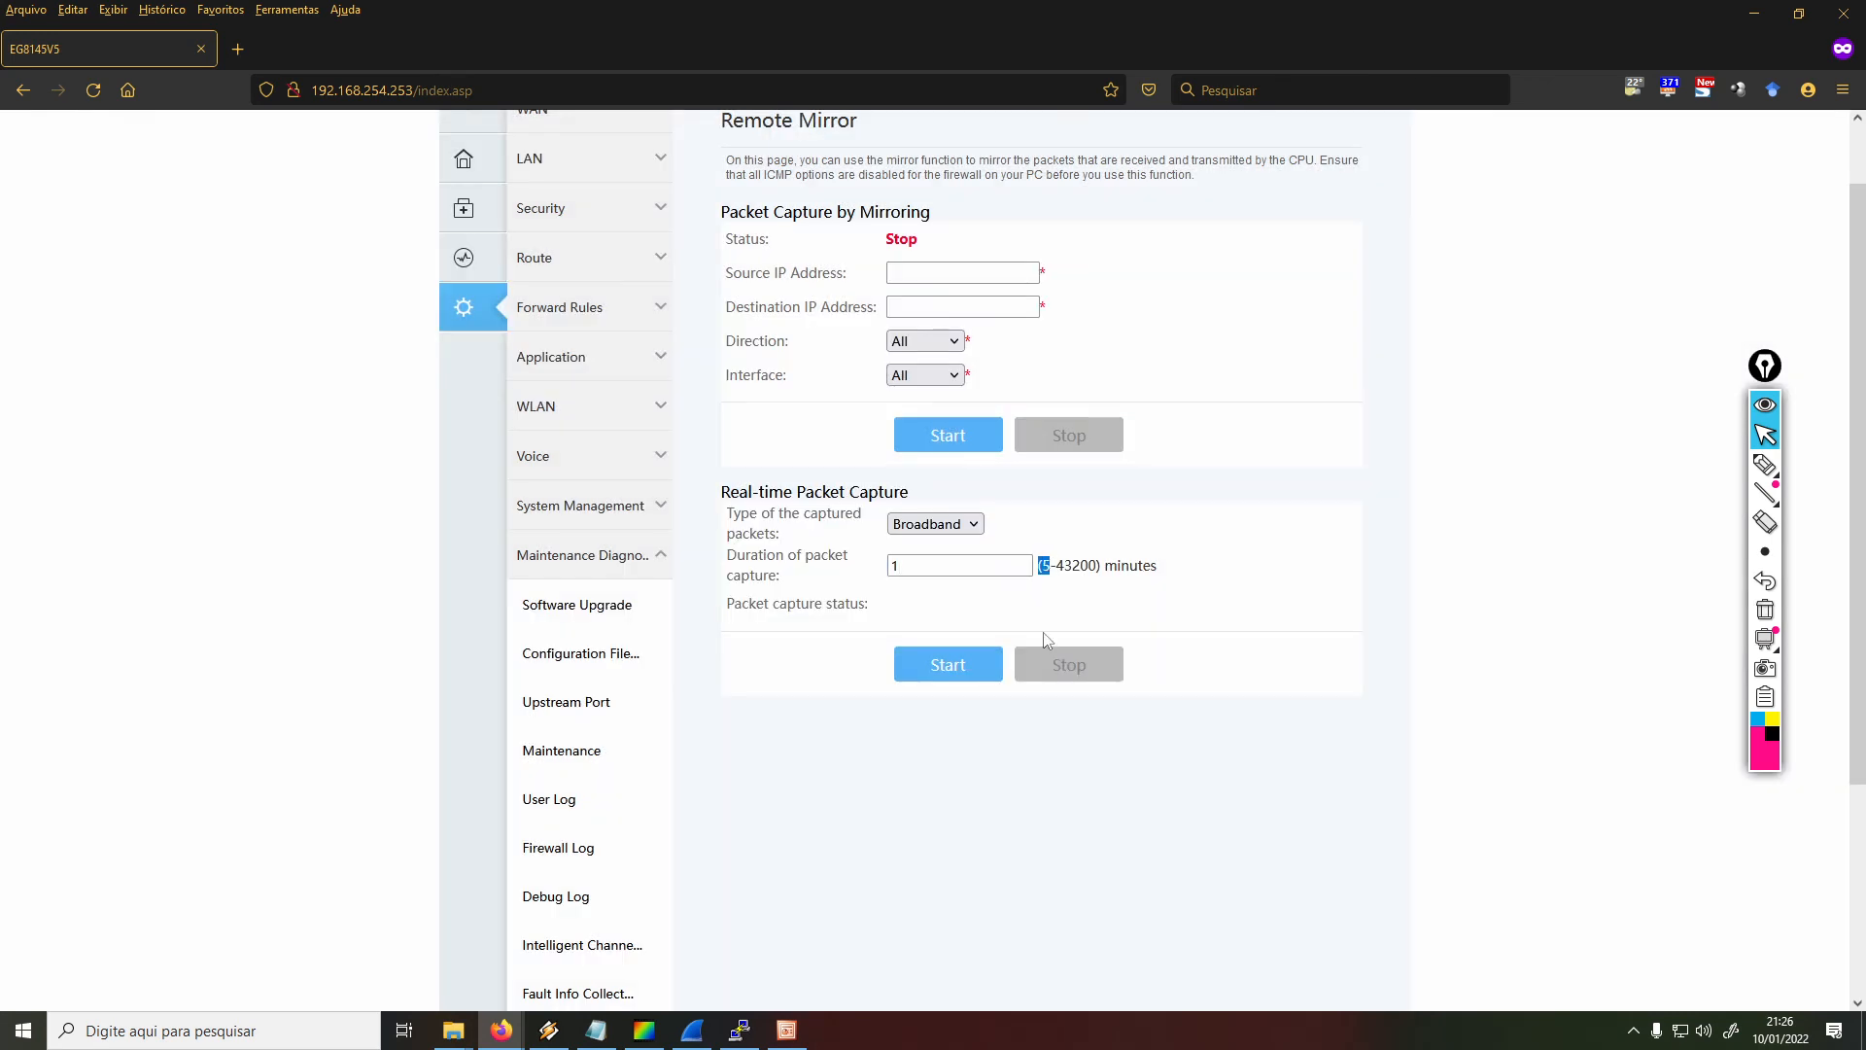
# Set the capture duration to 5 minutes, start the real-time capture, and move the download dialog beside the capture settings
pyautogui.moveTo(913, 565); pyautogui.dragTo(852, 558)
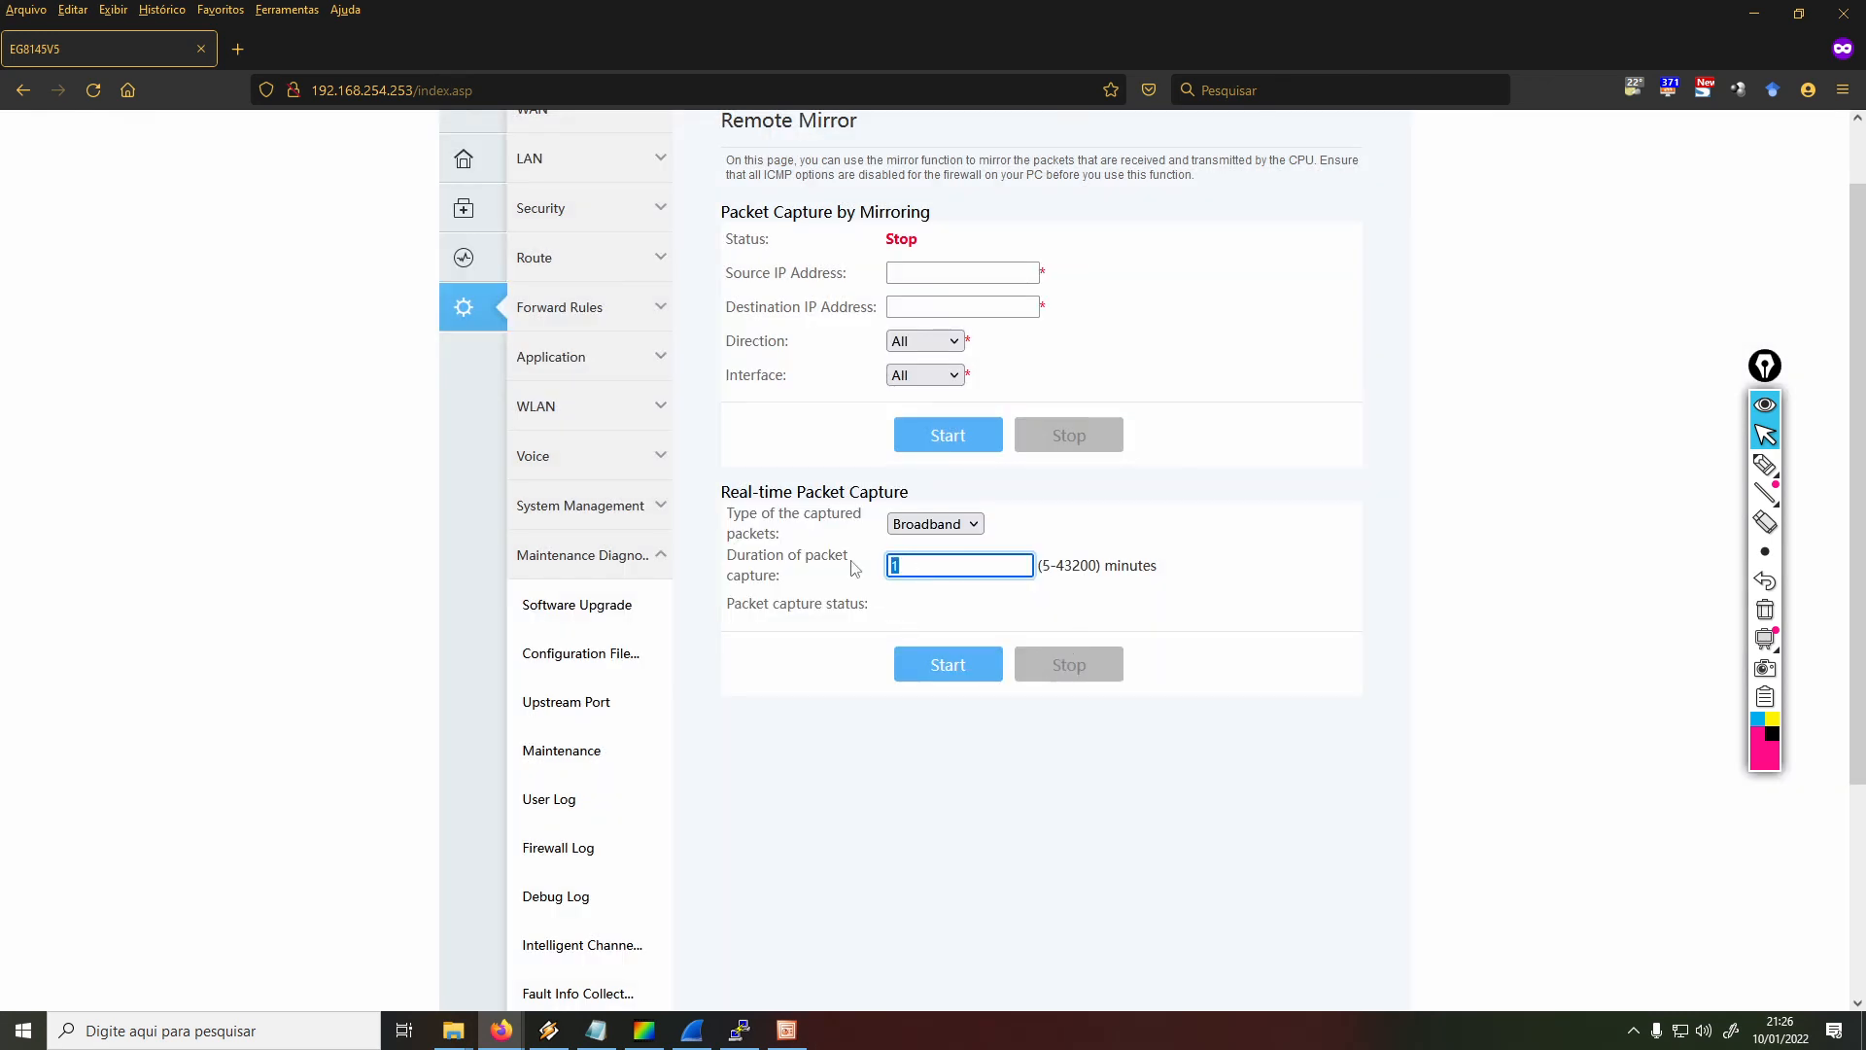
pyautogui.click(948, 669)
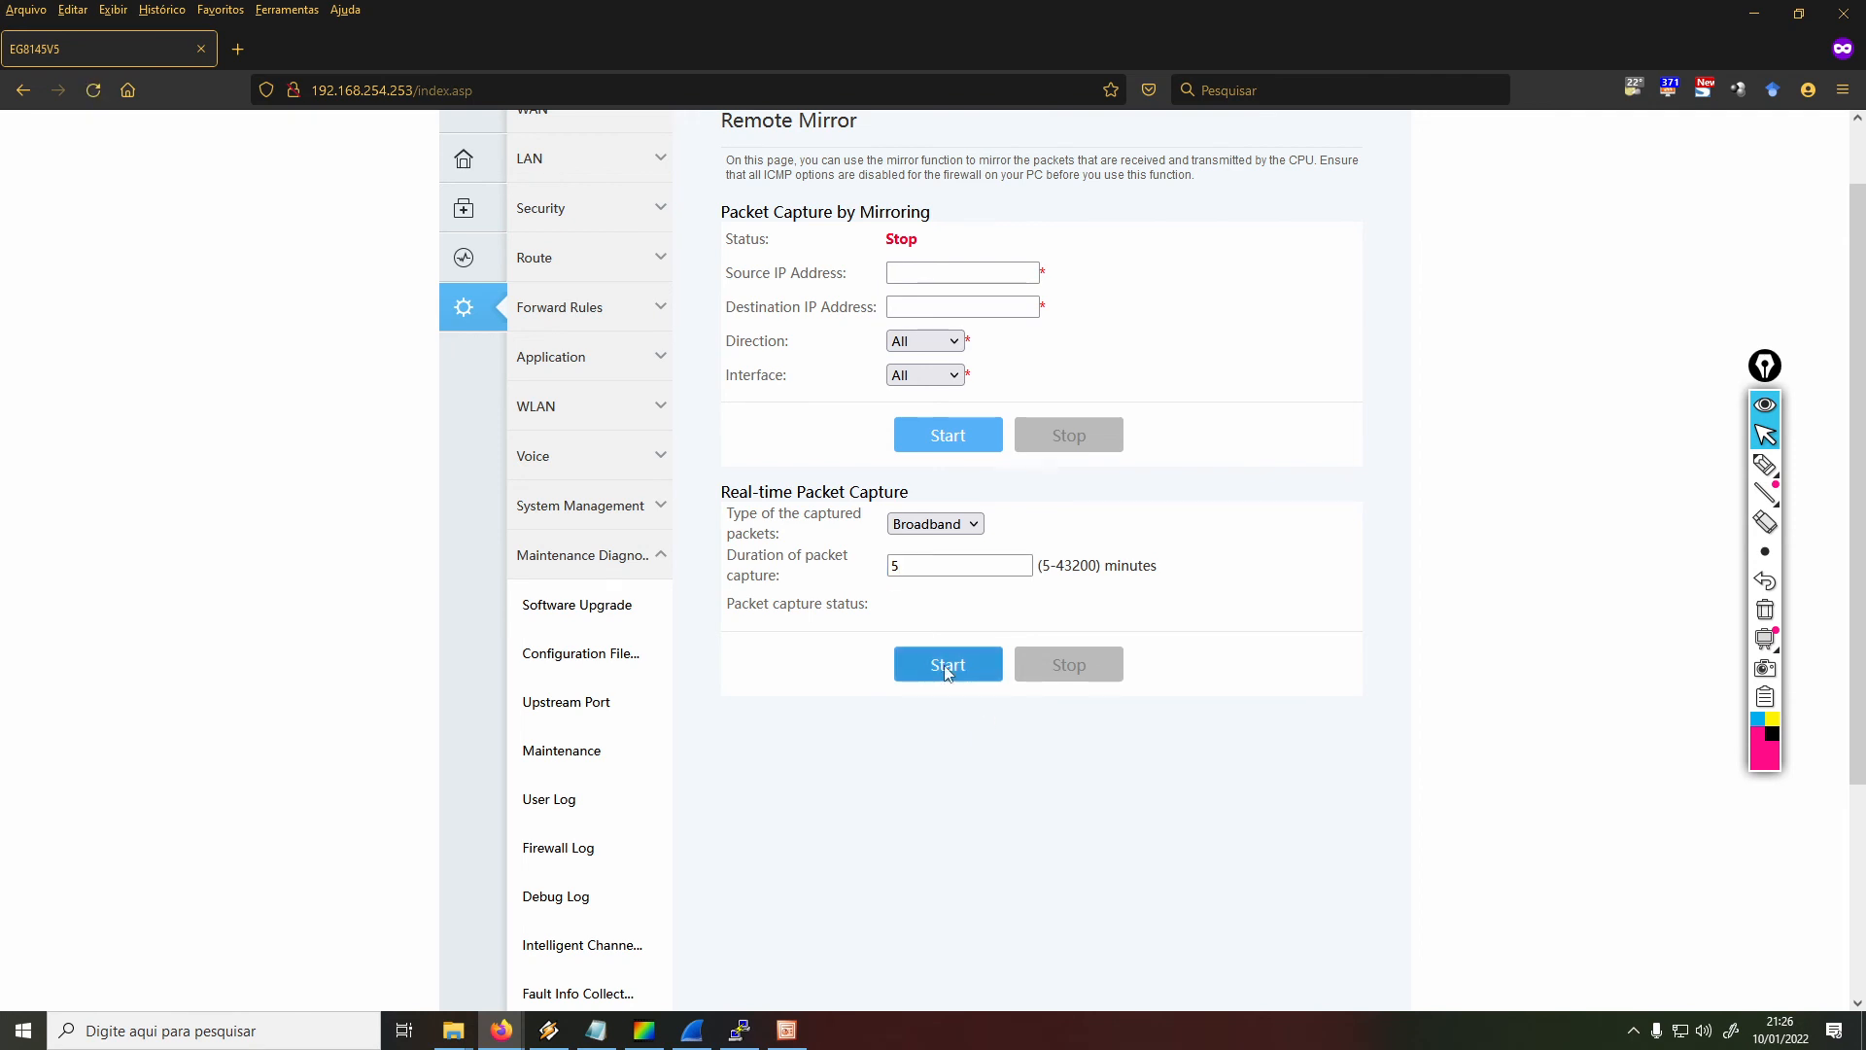
pyautogui.moveTo(247, 13); pyautogui.dragTo(1410, 321)
# Circle the file name webcapt.pcapng in the download dialog with the pen and clear the drawing
pyautogui.click(1765, 464)
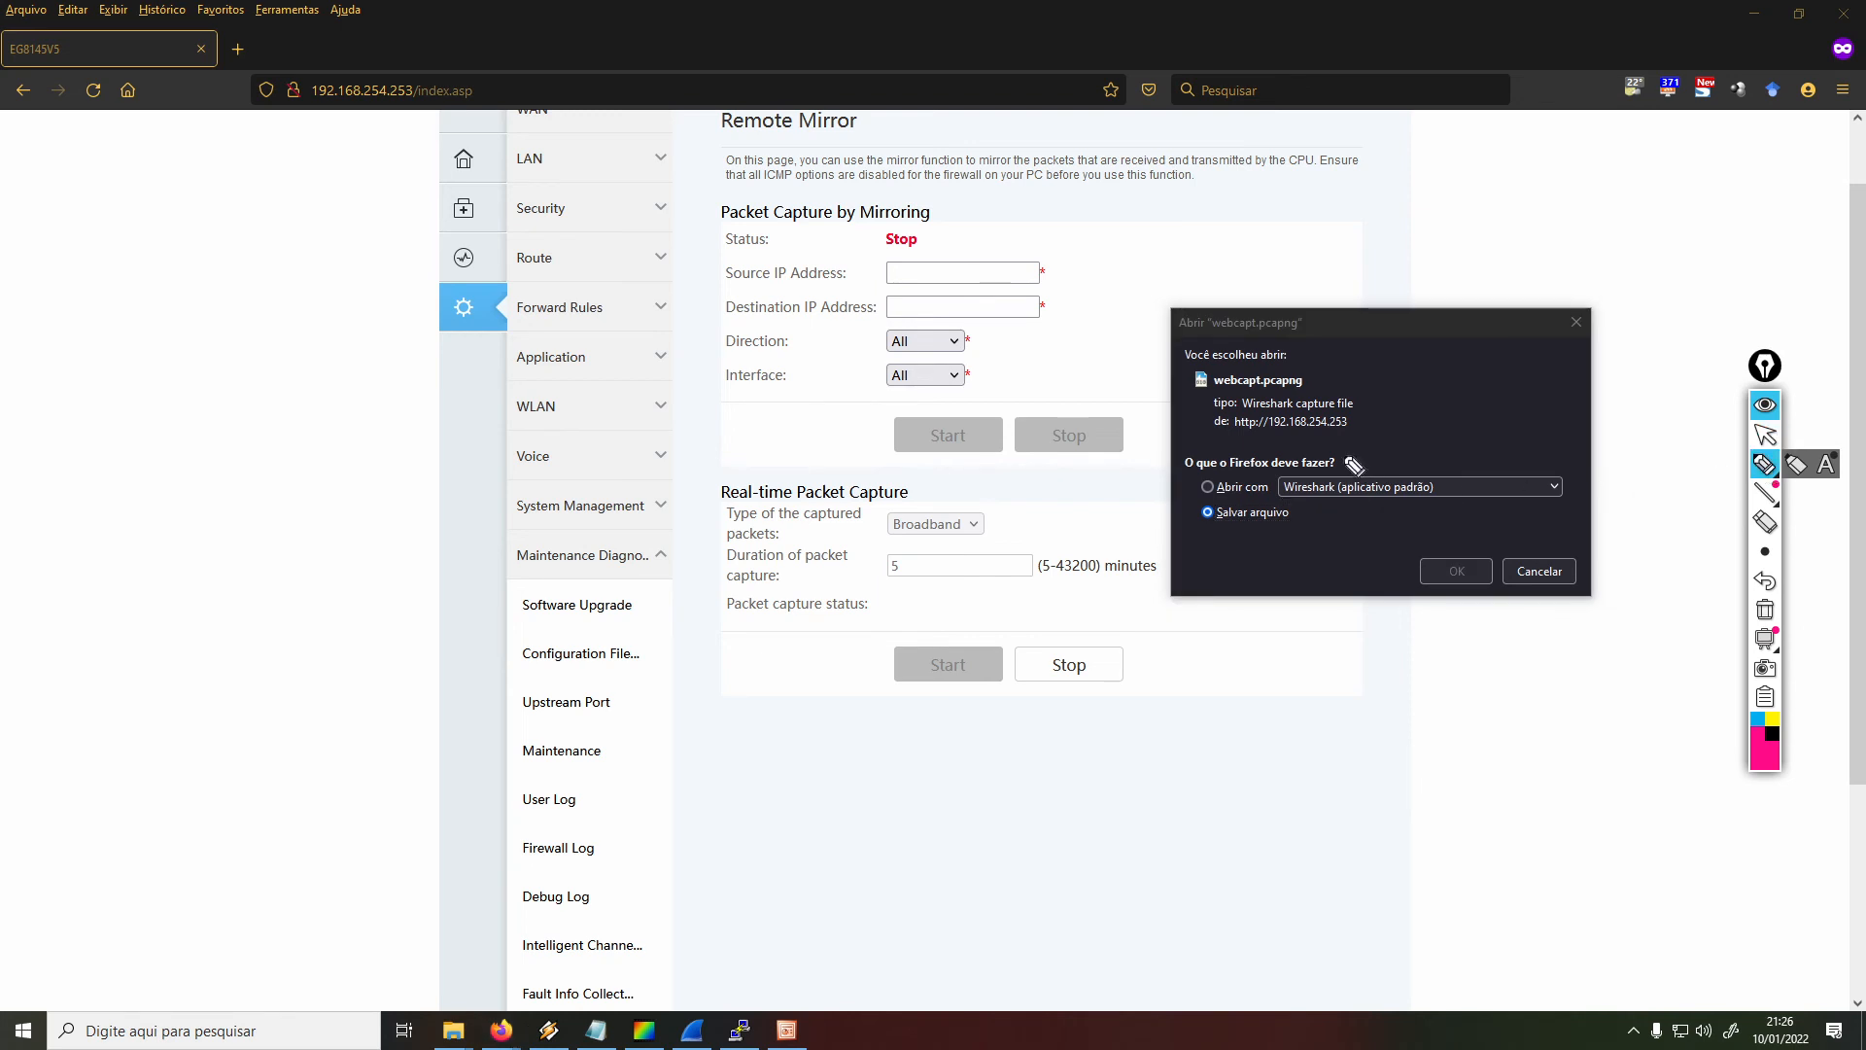
pyautogui.moveTo(1203, 394)
pyautogui.mouseDown()
pyautogui.moveTo(1336, 384)
pyautogui.moveTo(1196, 356)
pyautogui.moveTo(1226, 406)
pyautogui.mouseUp()
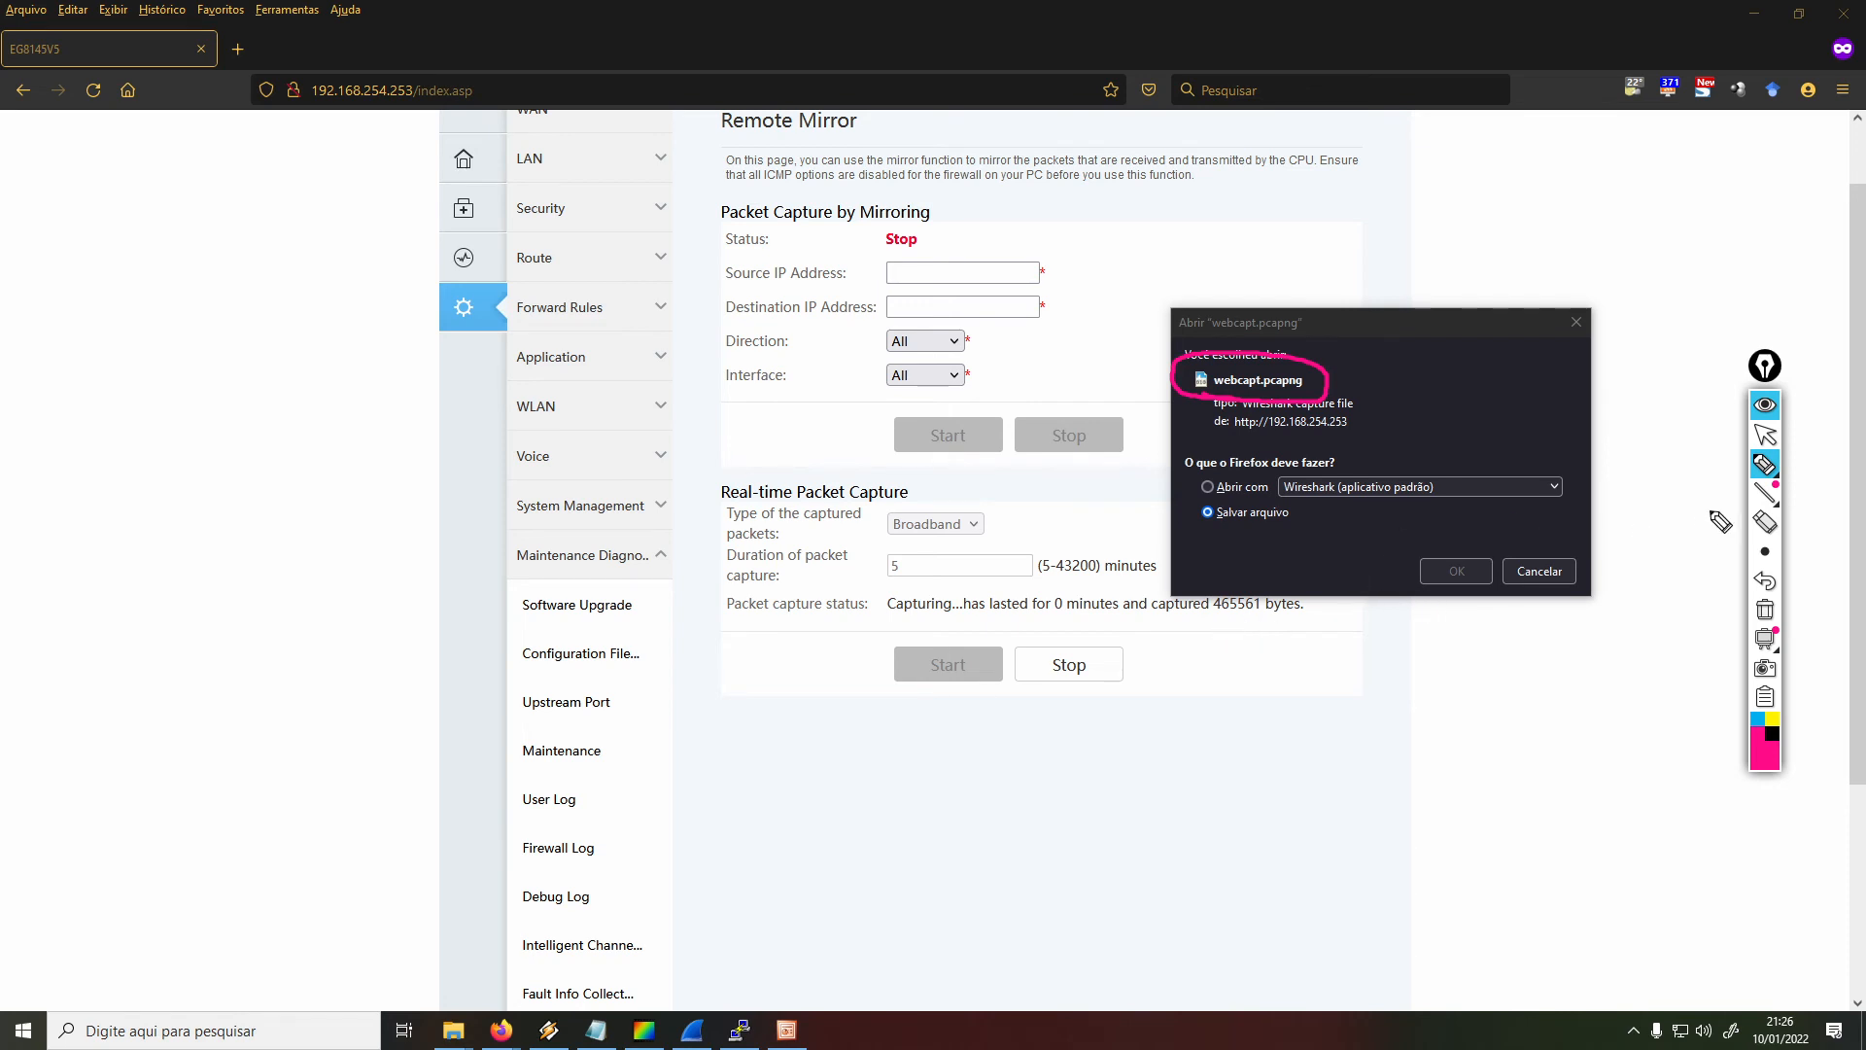
pyautogui.click(1764, 609)
pyautogui.click(1764, 434)
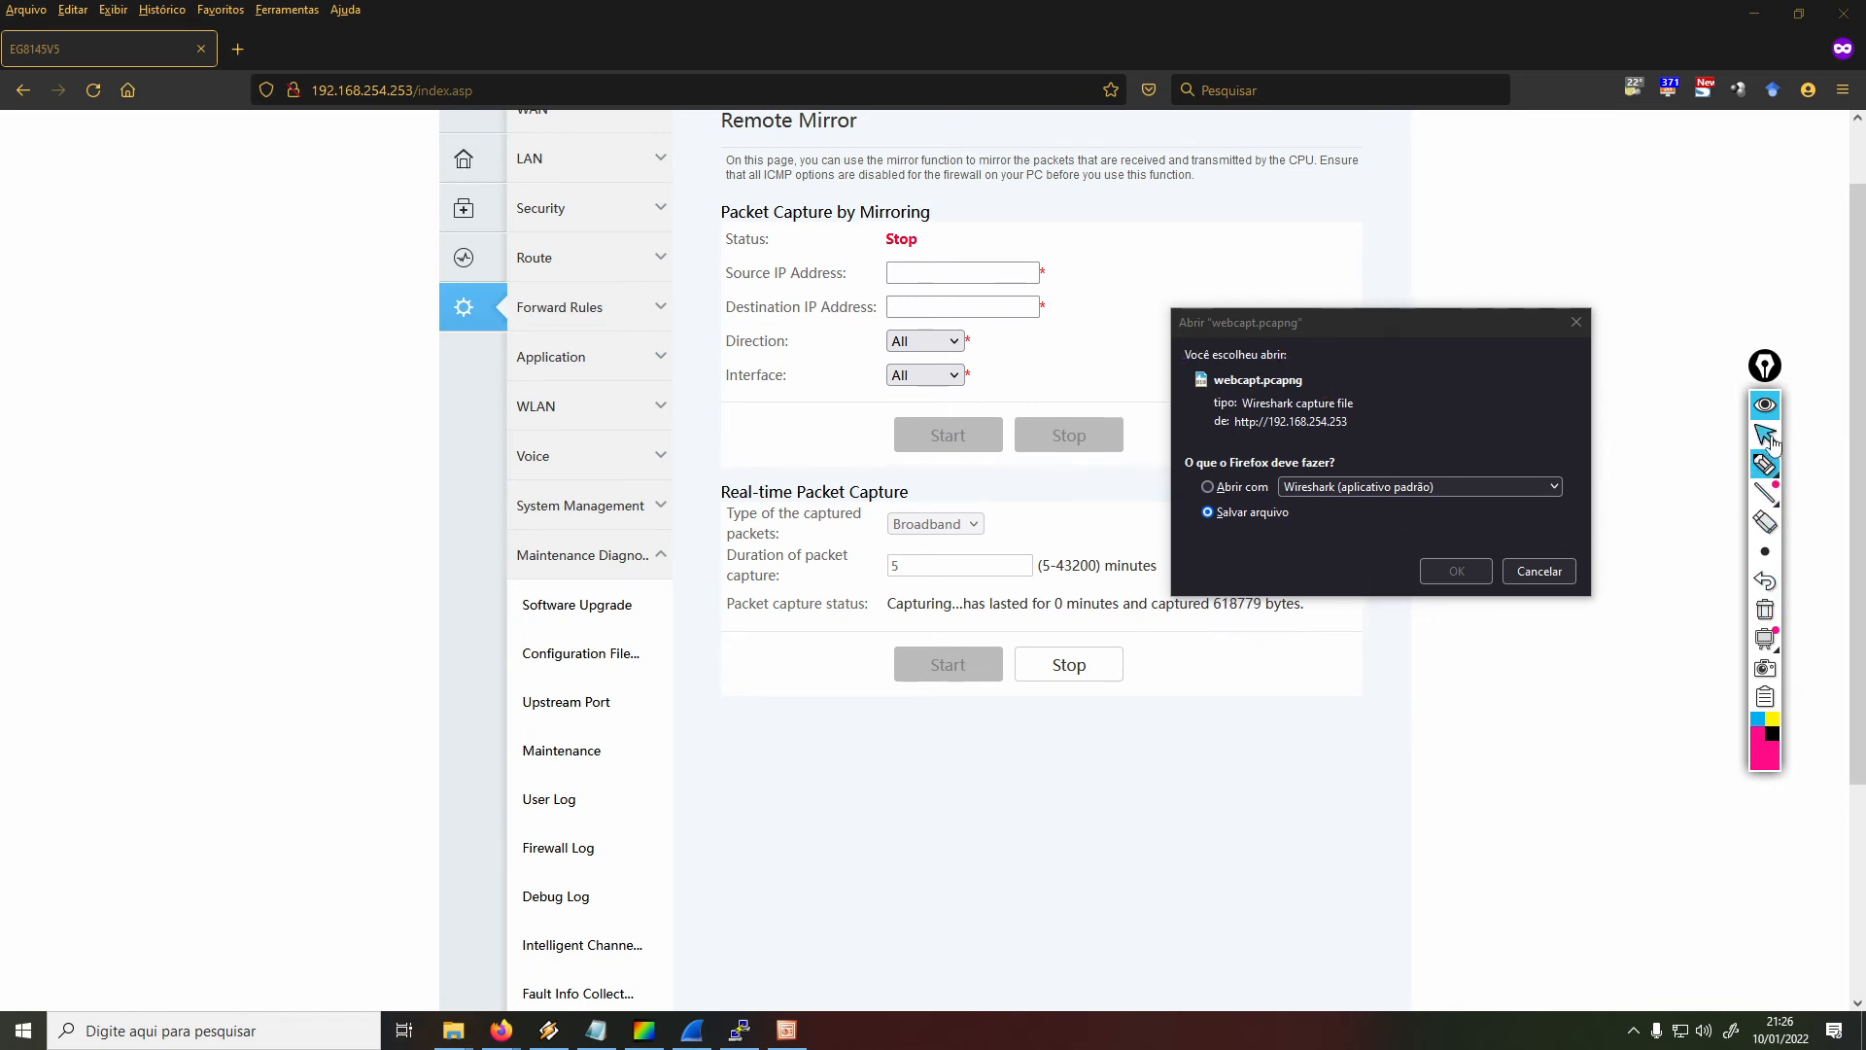
# Save the capture file to C:\Temp\canal under a name beginning with "webcapt_"
pyautogui.click(1415, 563)
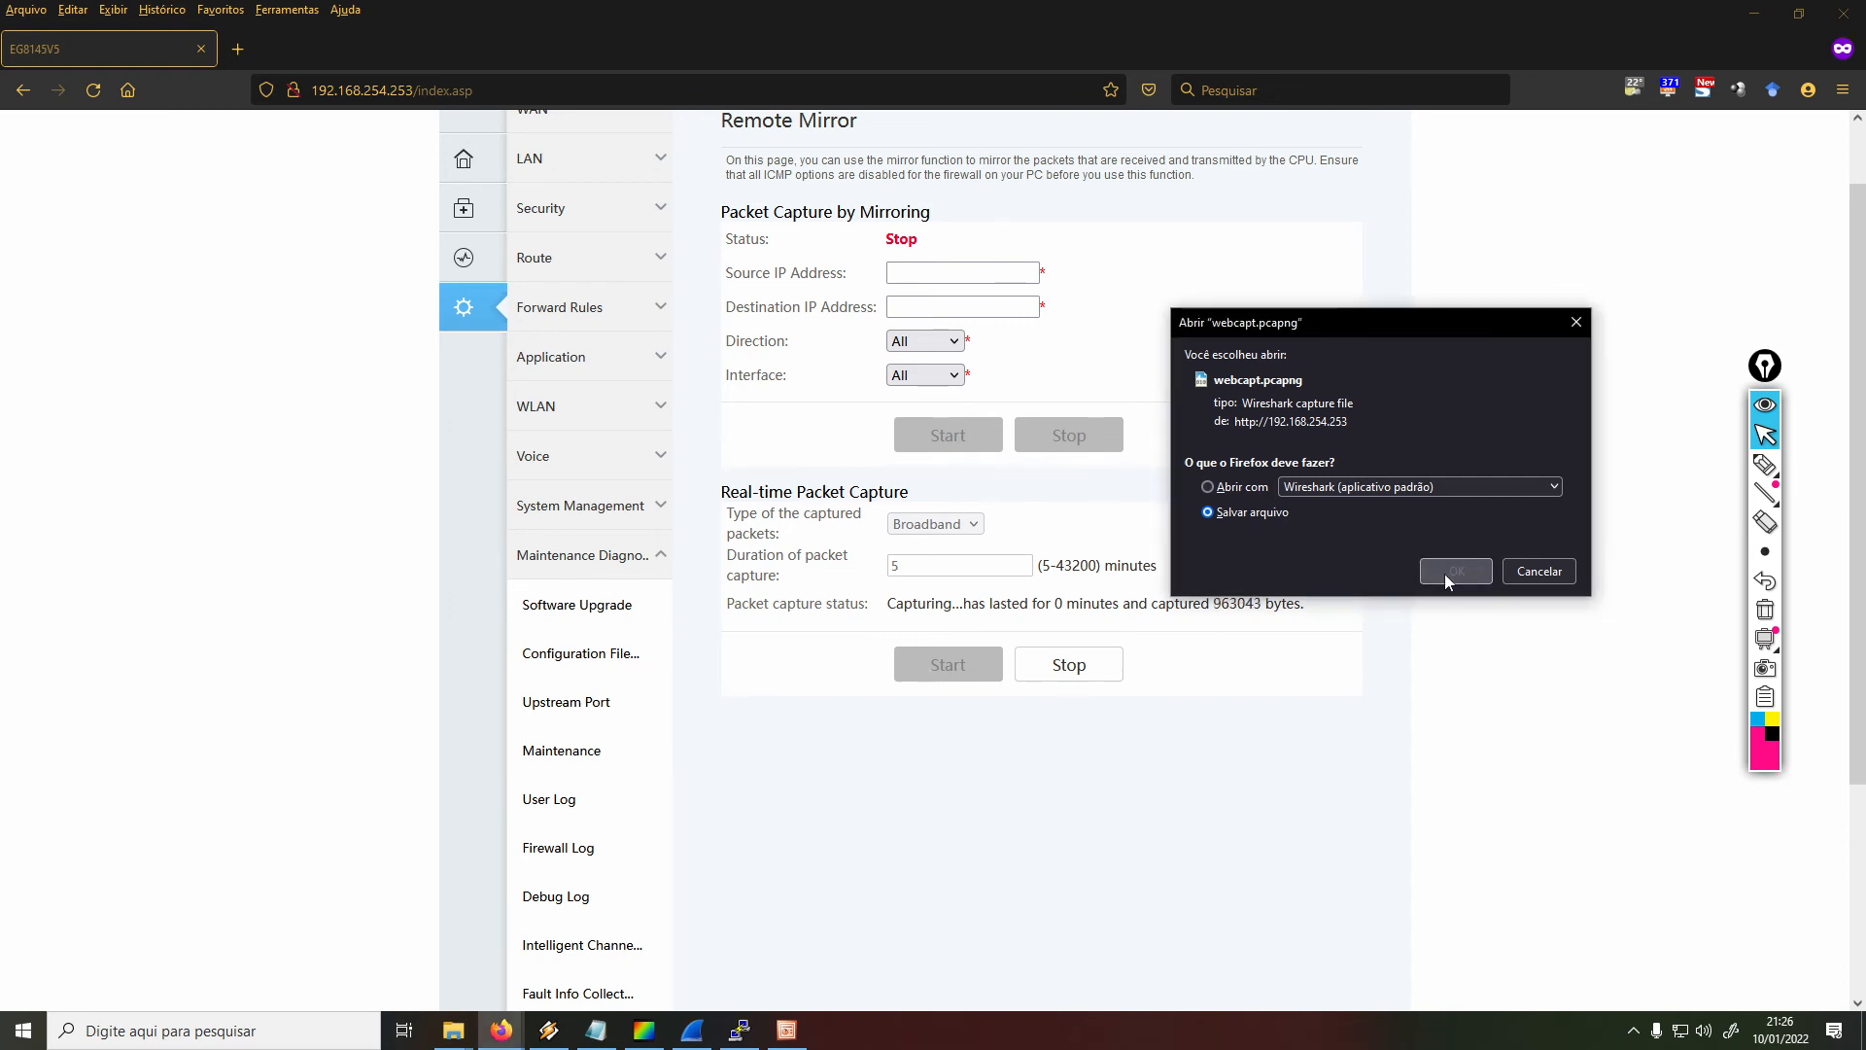
pyautogui.click(1455, 572)
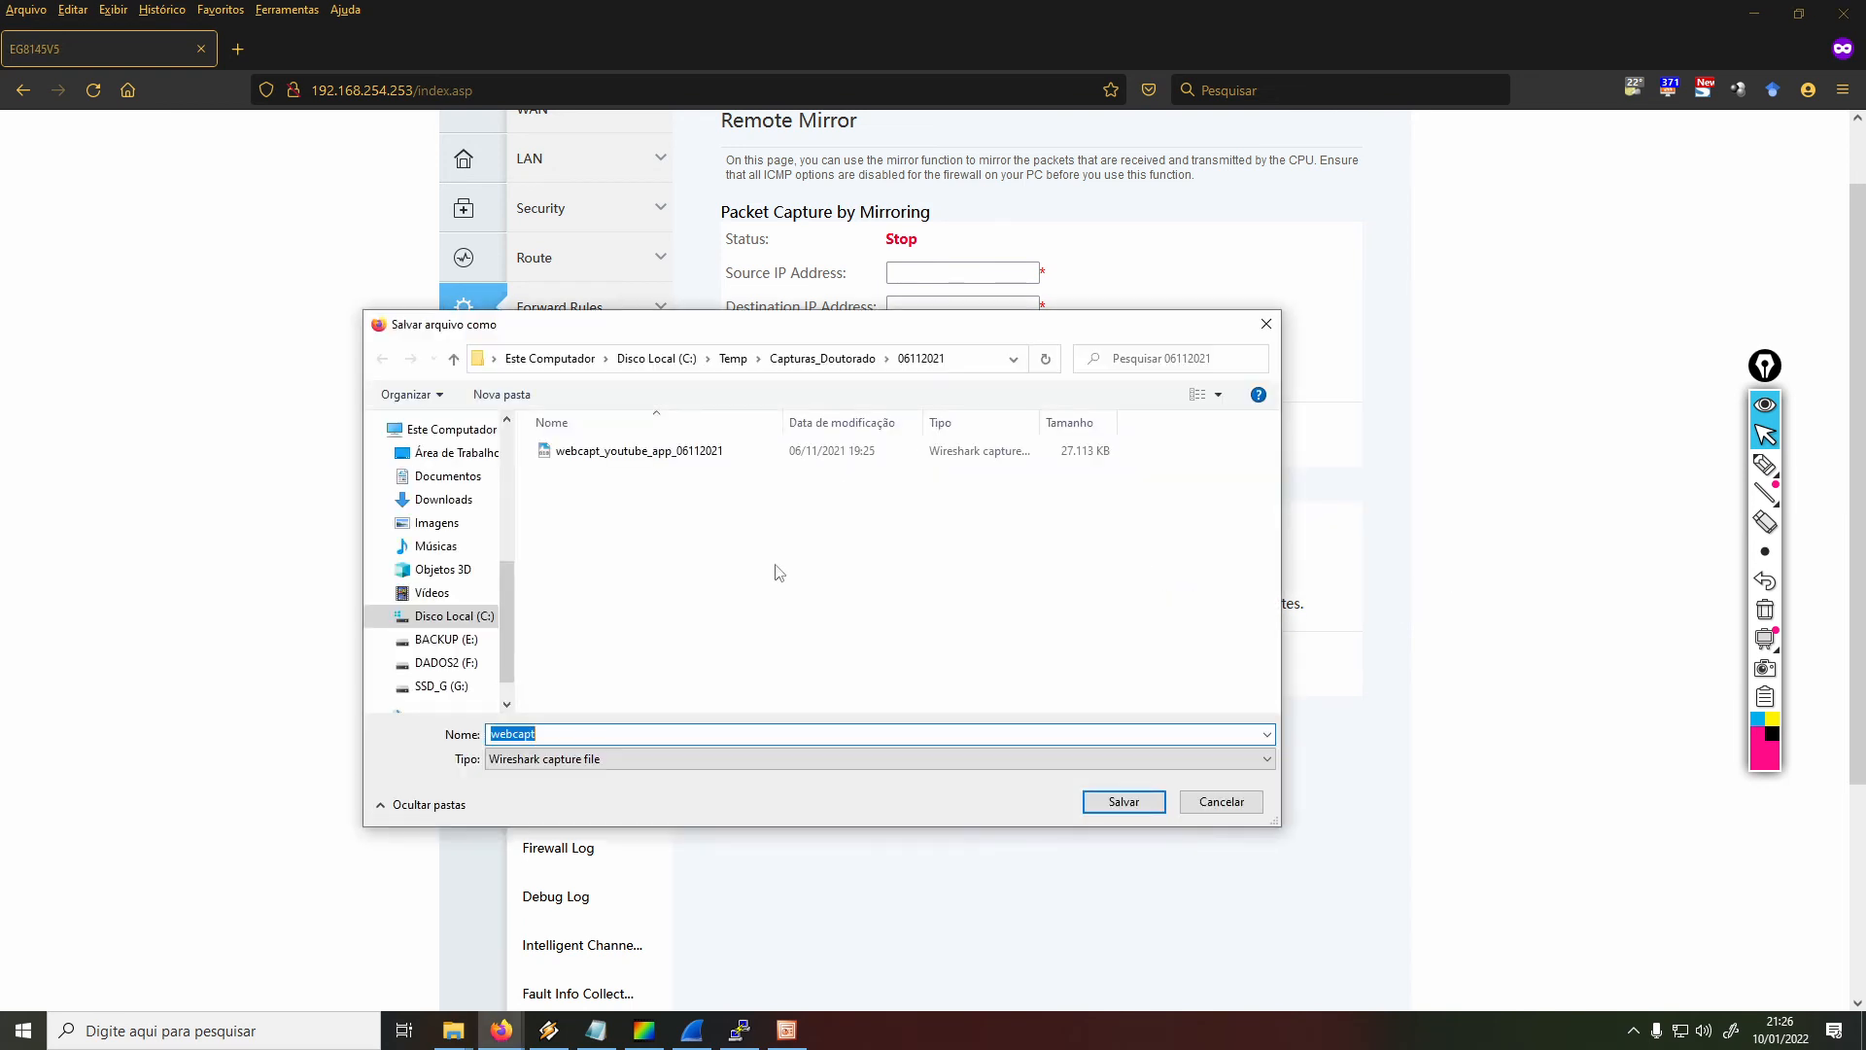
pyautogui.click(733, 357)
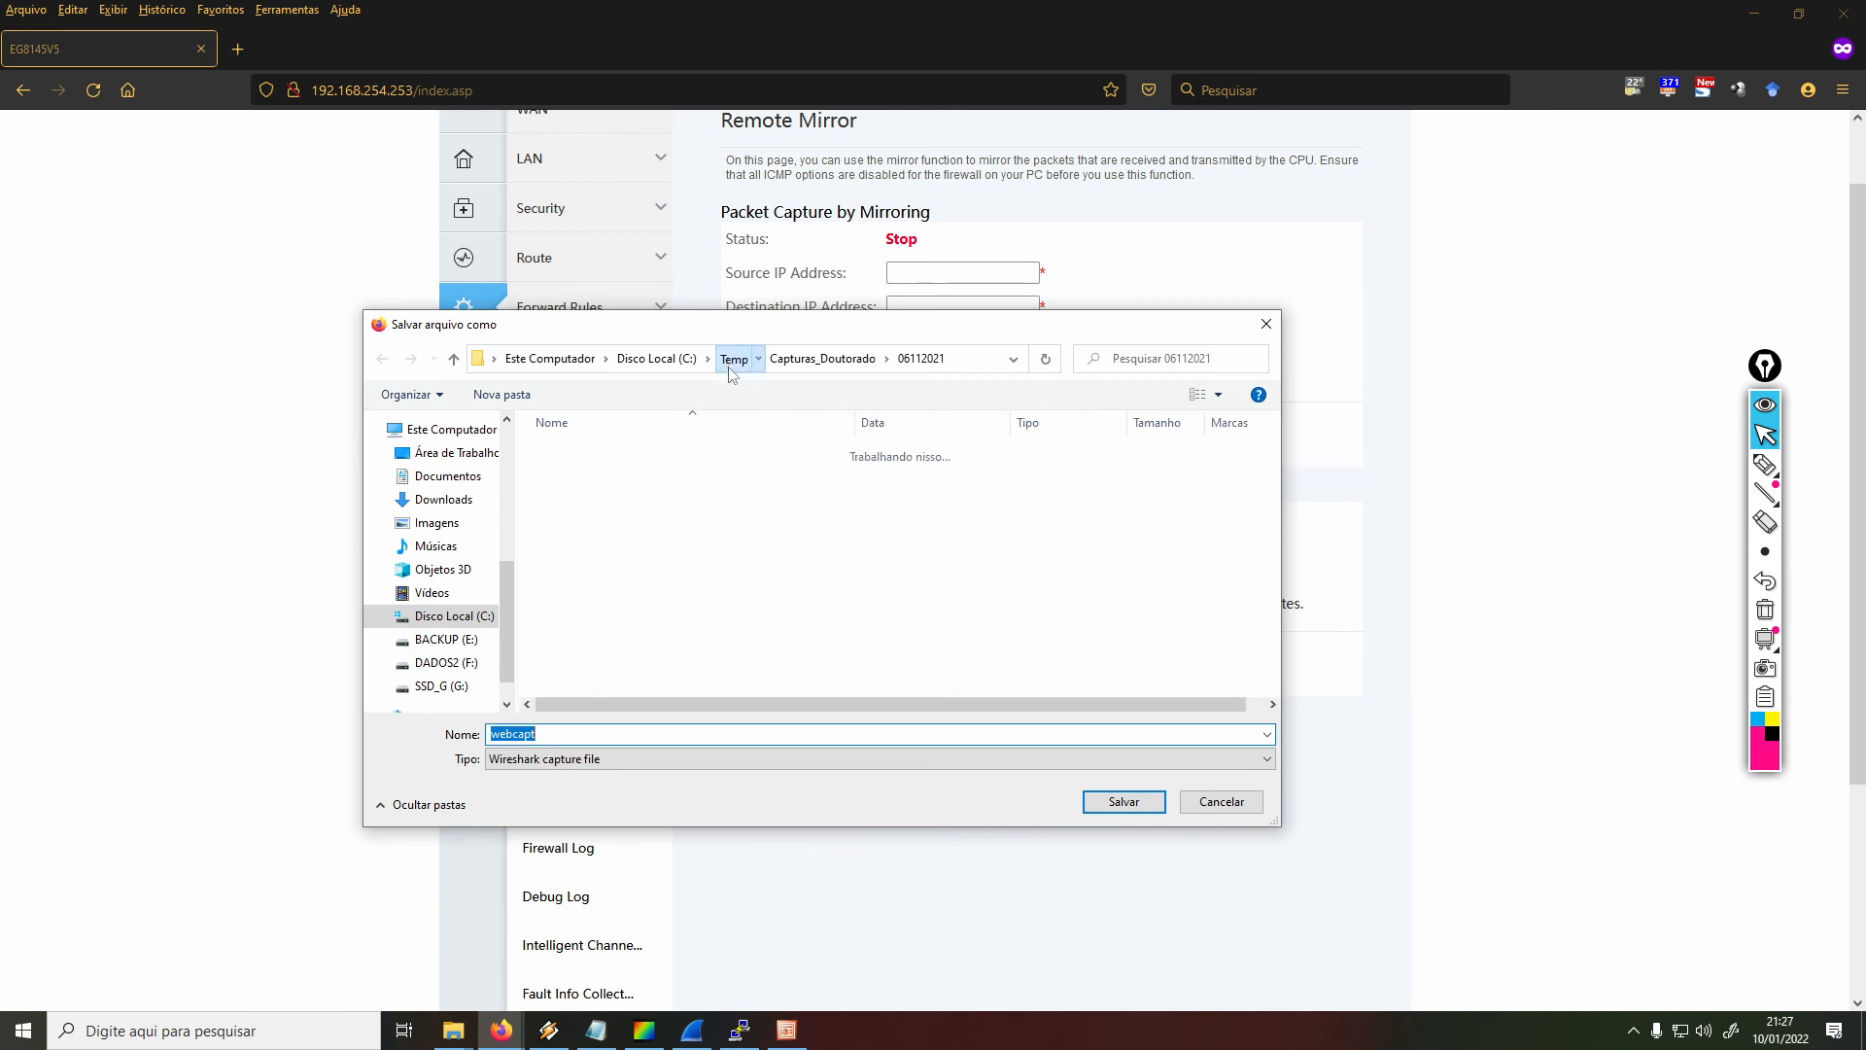
pyautogui.doubleClick(577, 616)
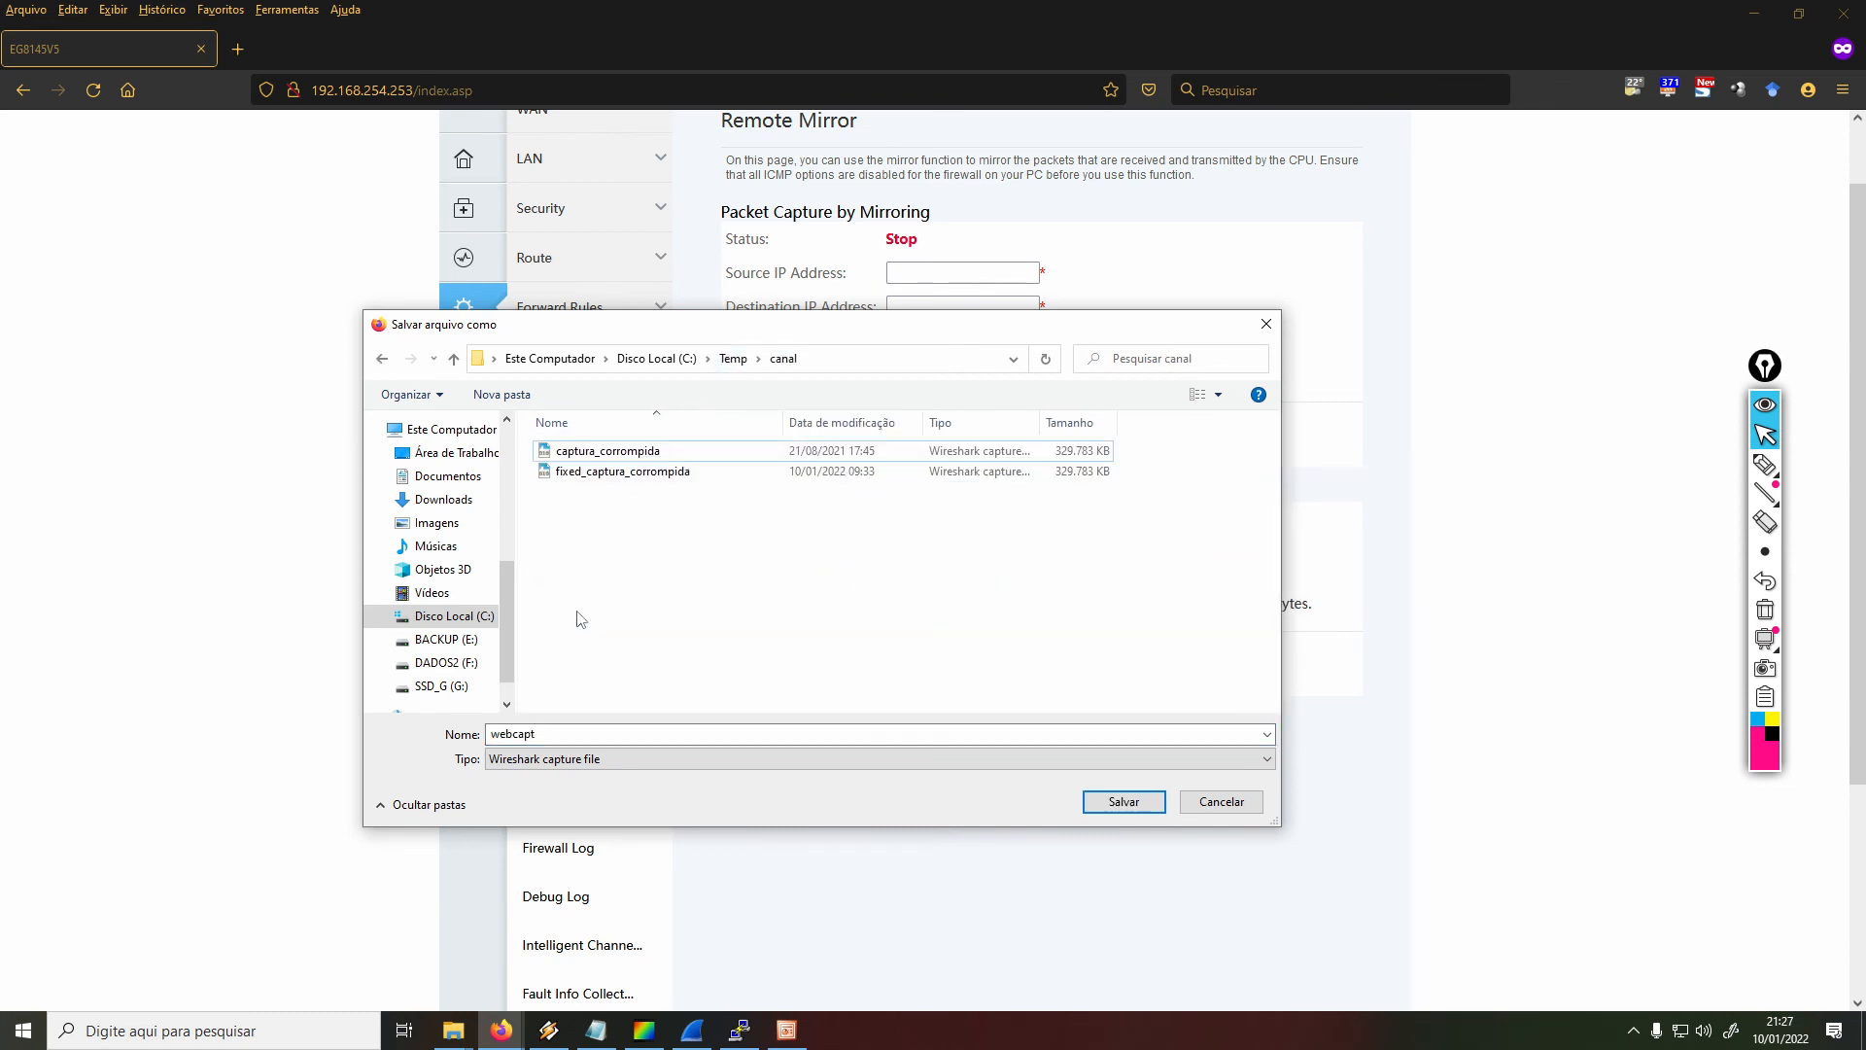
pyautogui.click(641, 734)
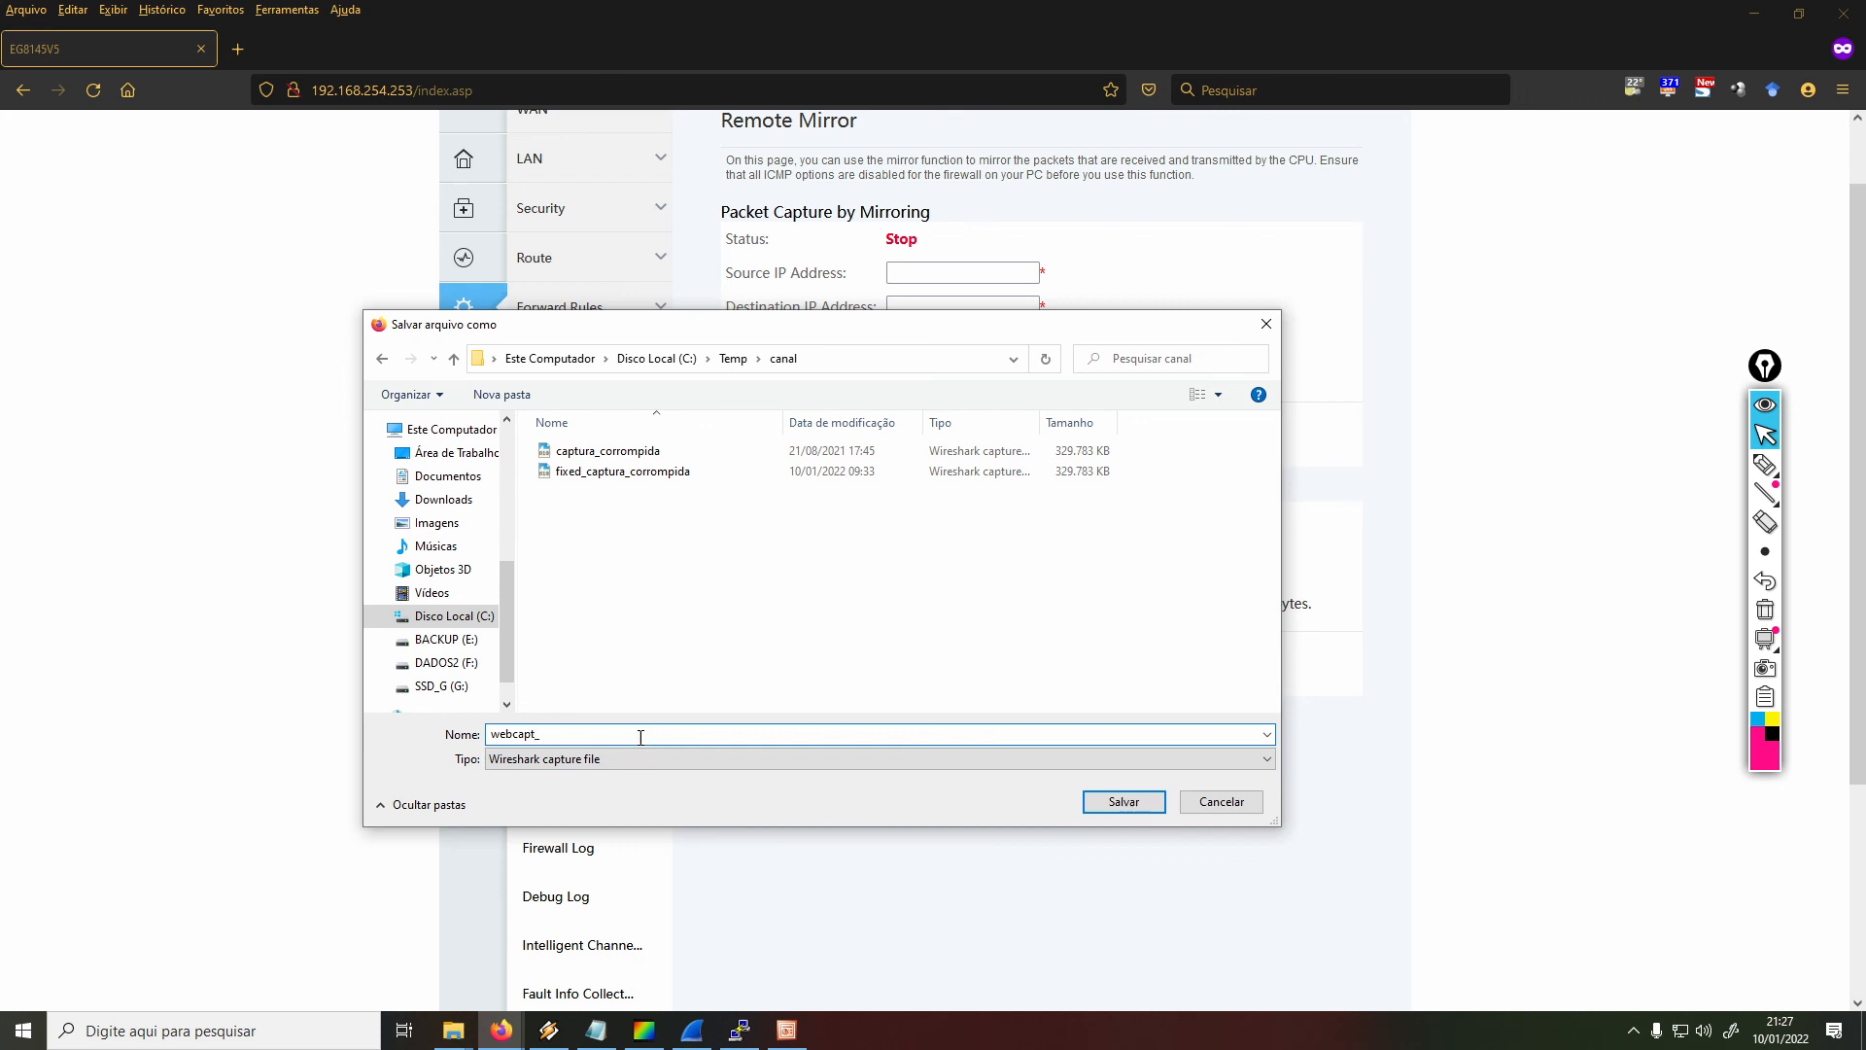
pyautogui.press('Return')
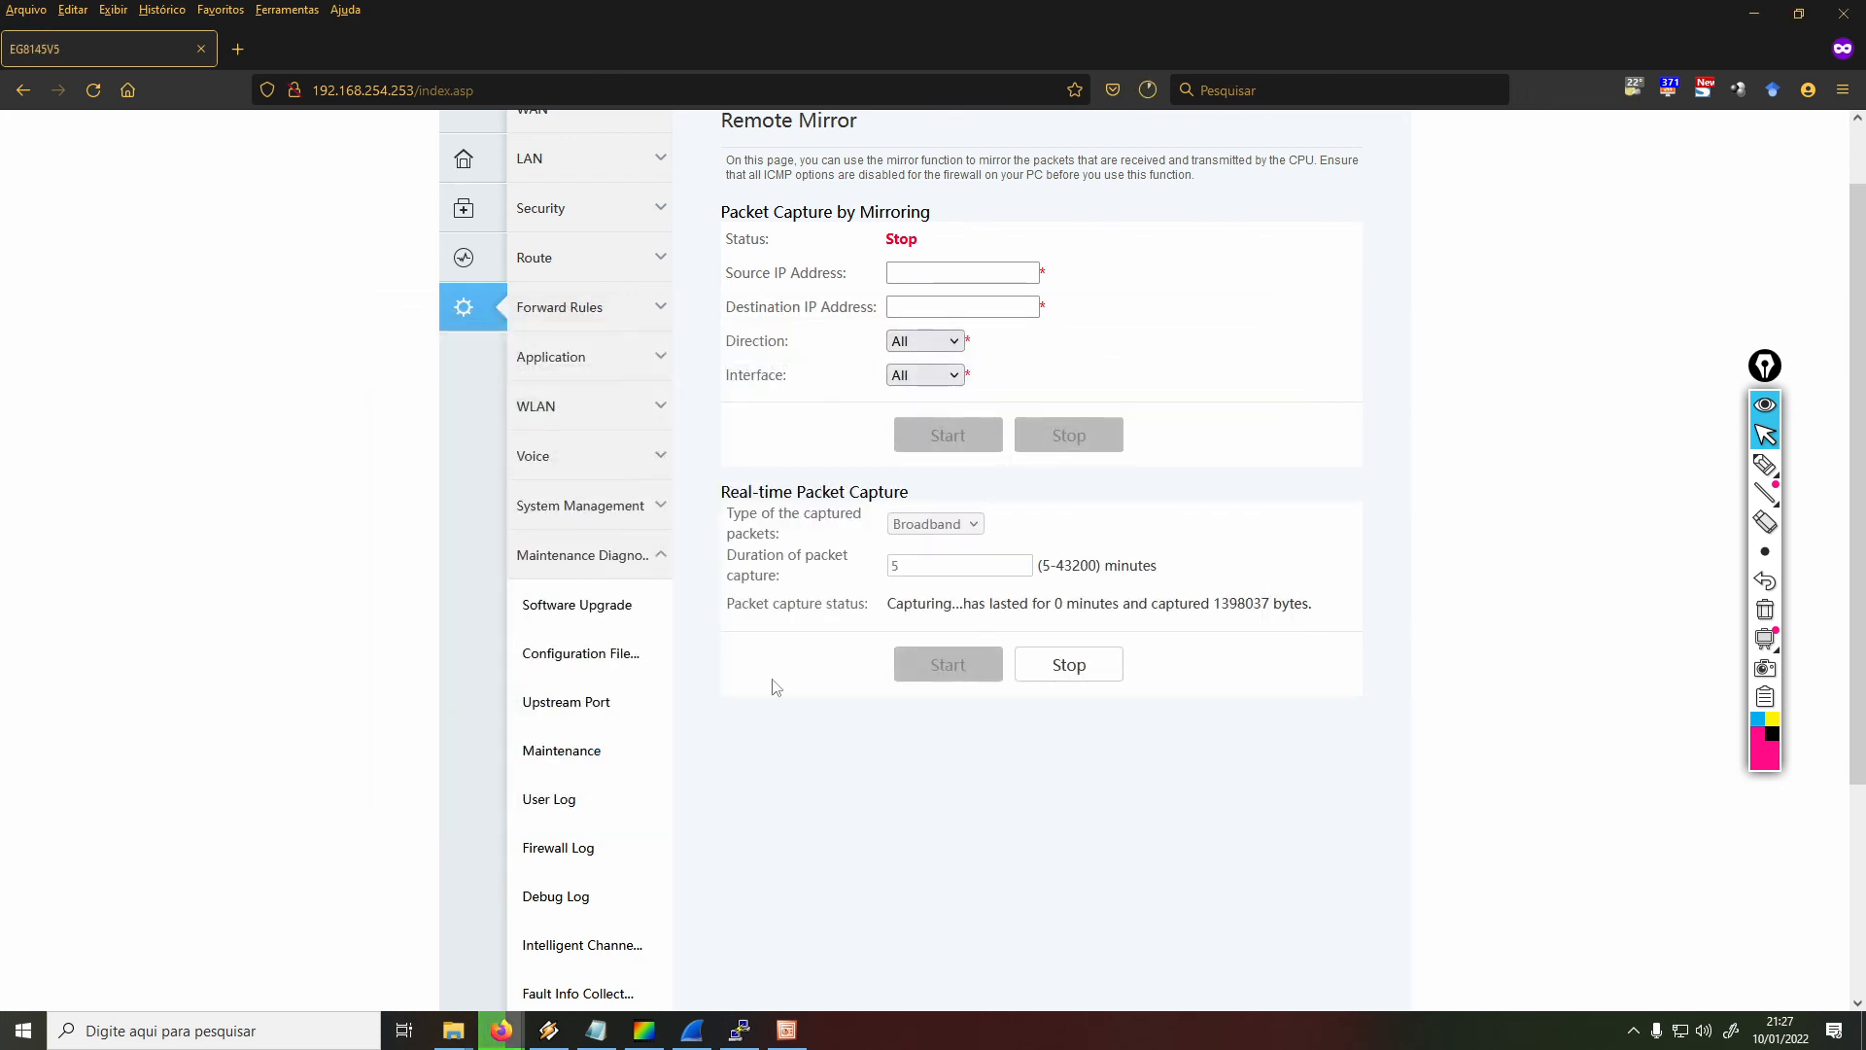
# Circle the captured byte count in the real-time packet capture status with the pen and underline the number
pyautogui.click(1764, 465)
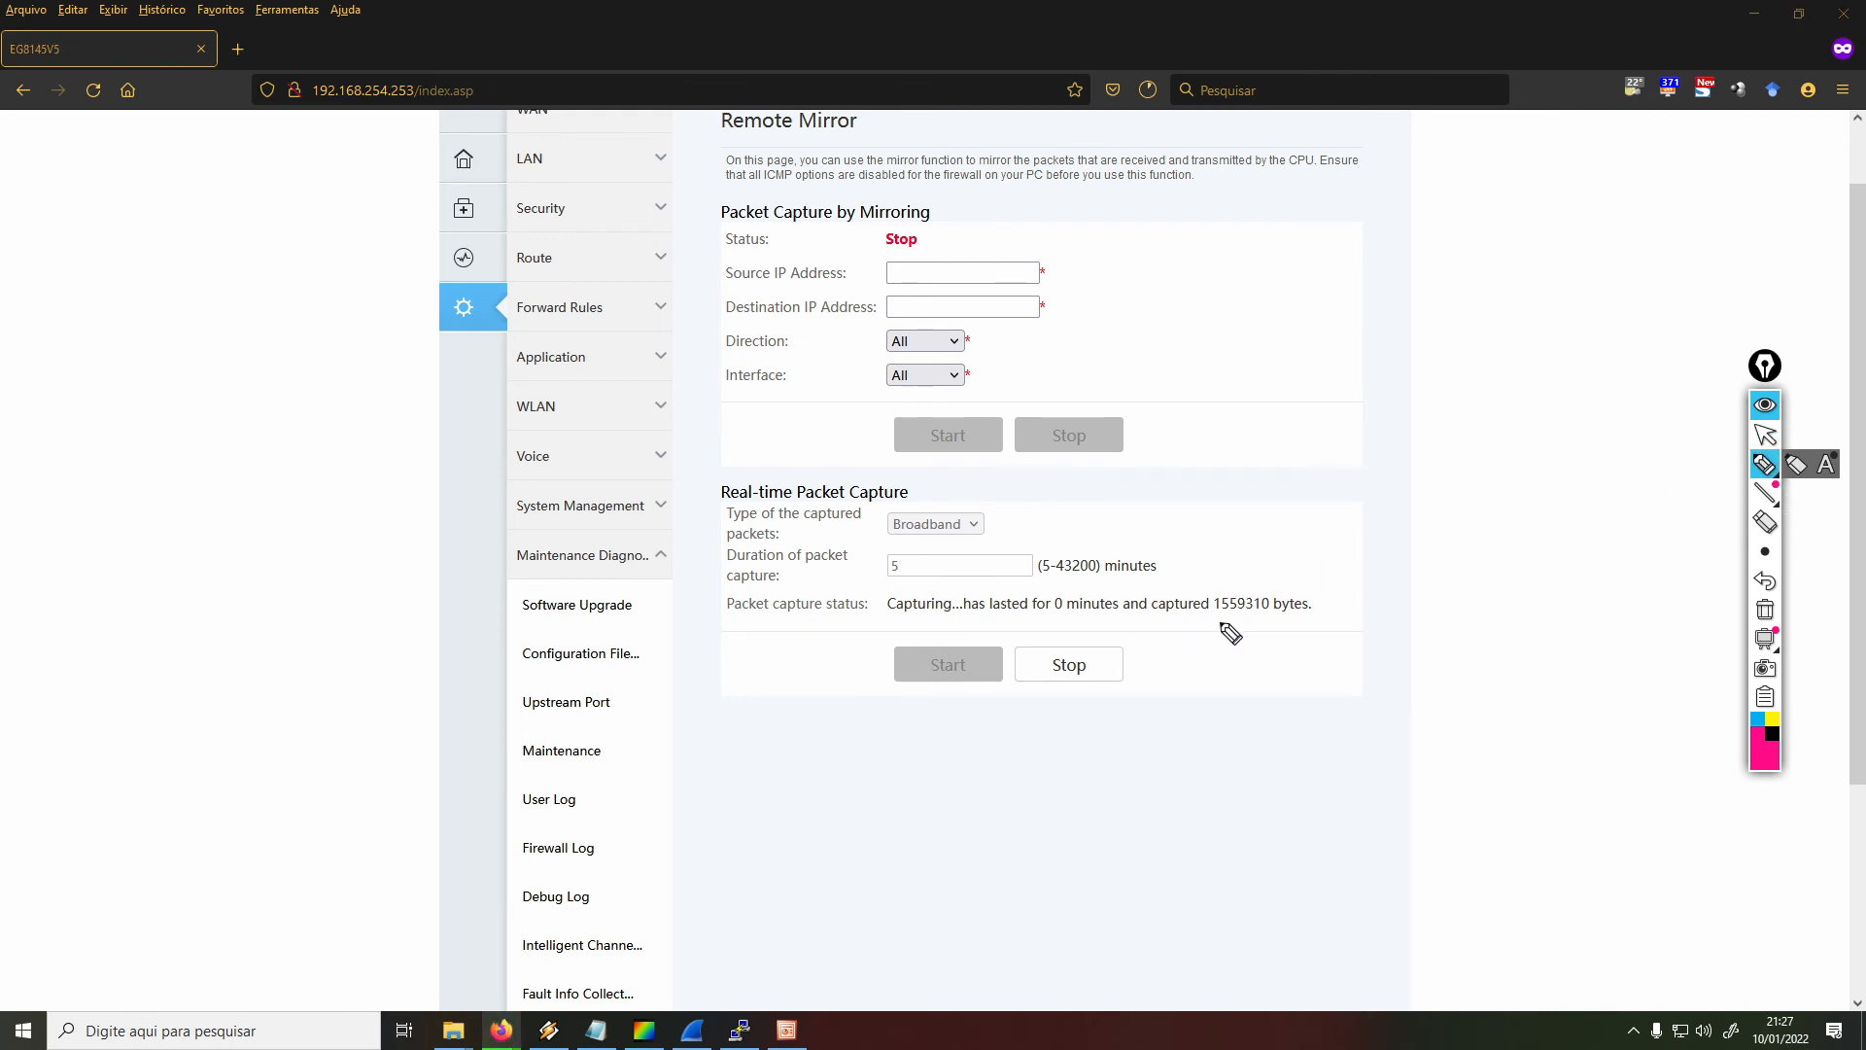
pyautogui.moveTo(1205, 625)
pyautogui.mouseDown()
pyautogui.moveTo(1343, 611)
pyautogui.moveTo(1203, 580)
pyautogui.moveTo(1205, 627)
pyautogui.mouseUp()
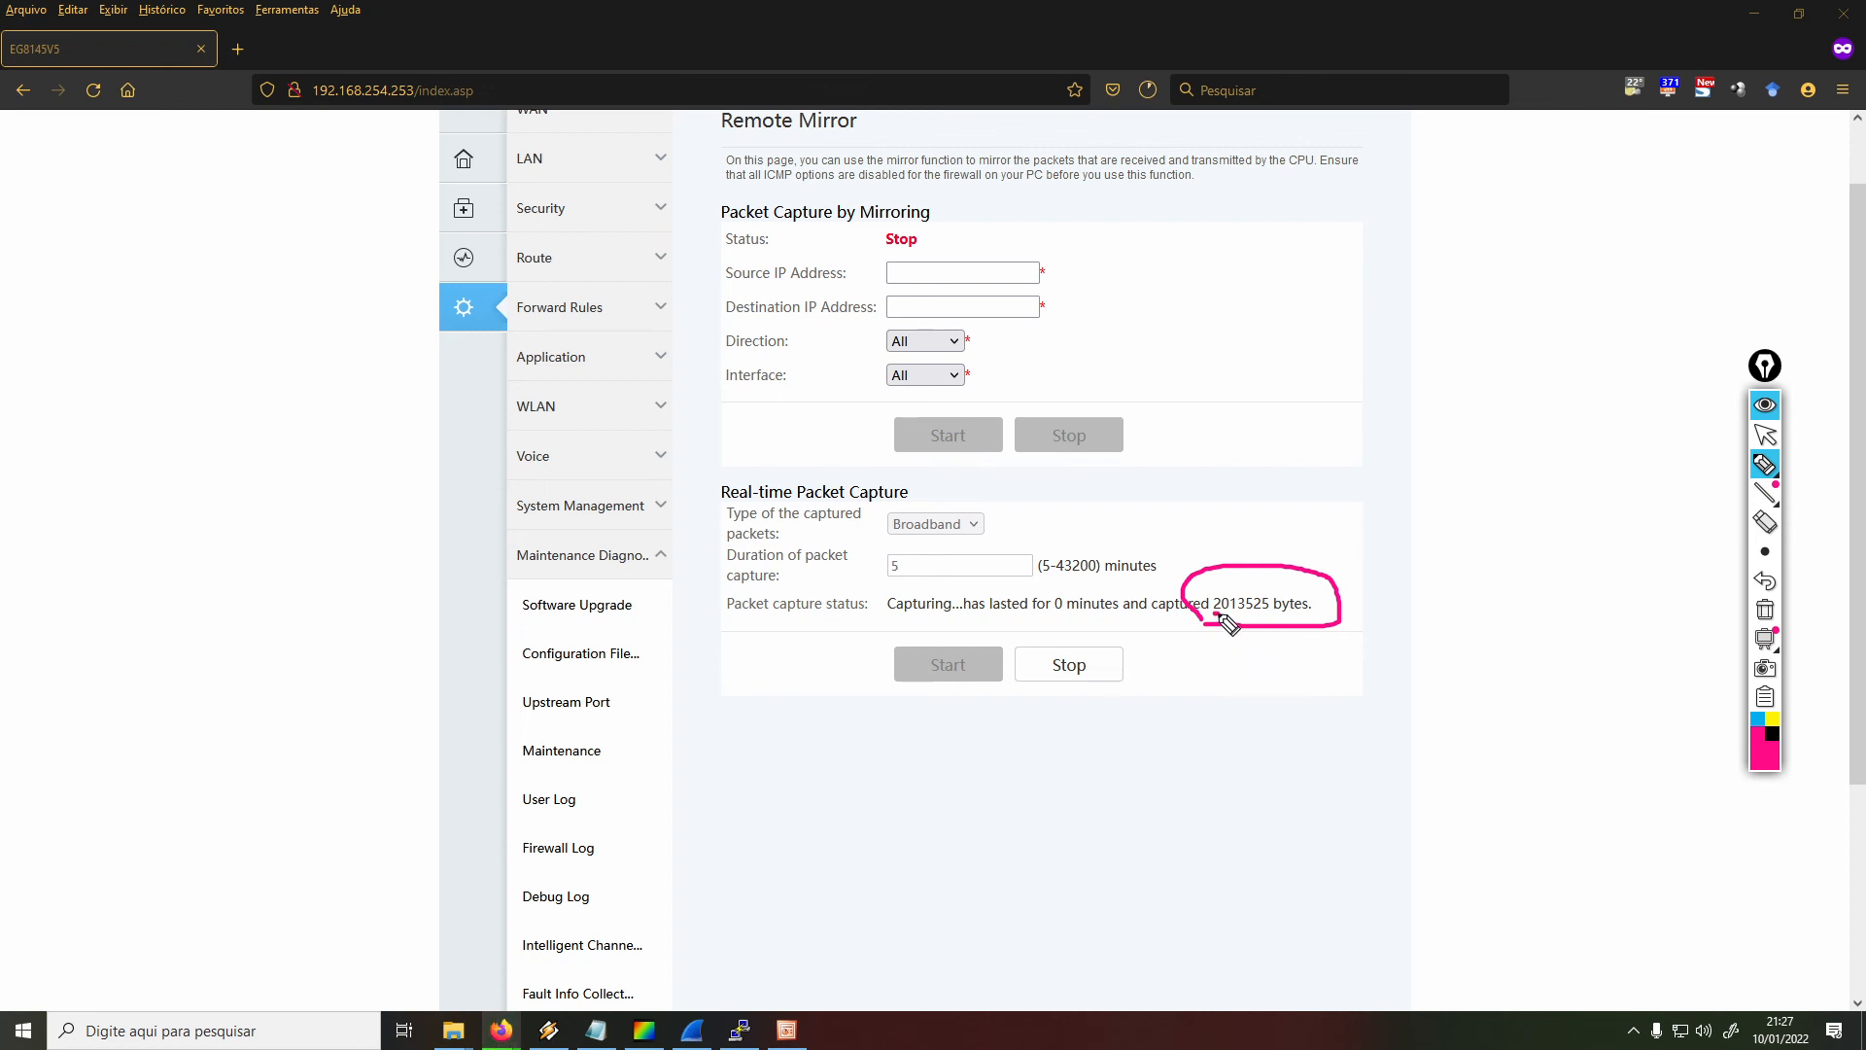
pyautogui.moveTo(1222, 615); pyautogui.dragTo(1291, 615)
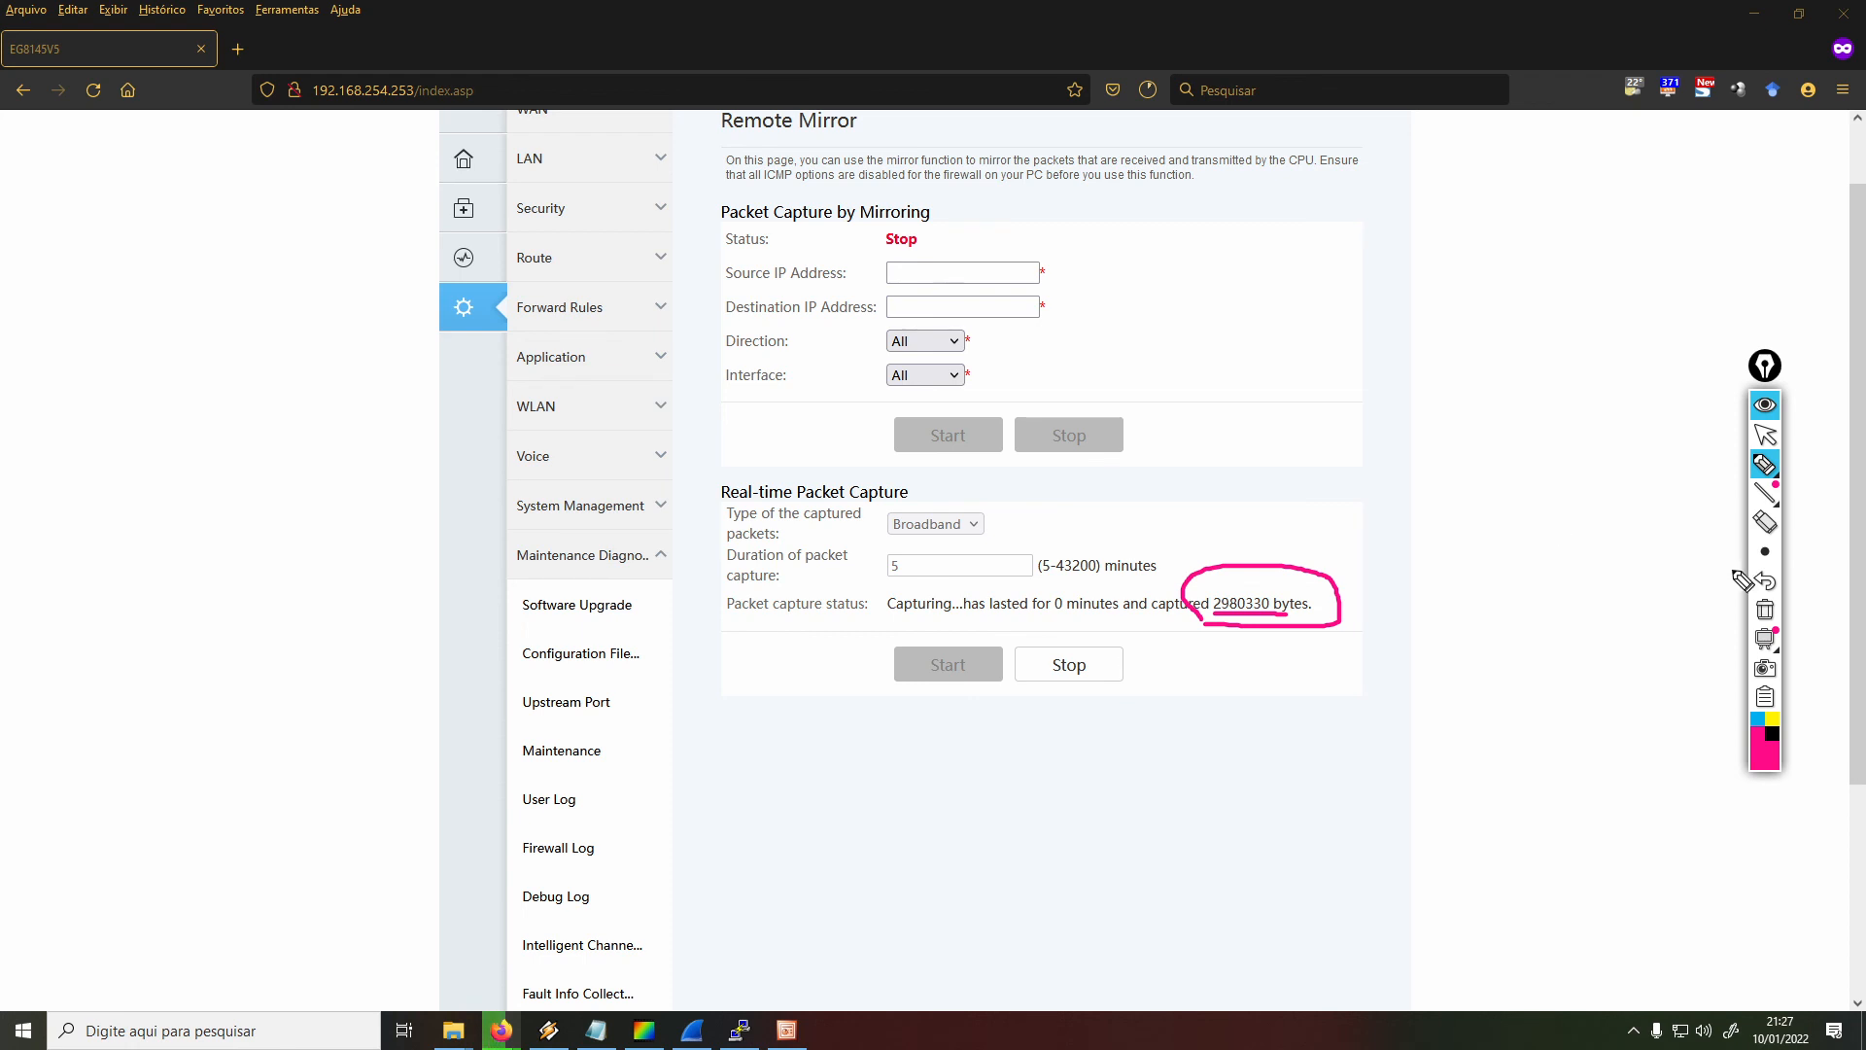
# Stop the real-time packet capture and clear the pen drawing from the screen
pyautogui.click(1765, 435)
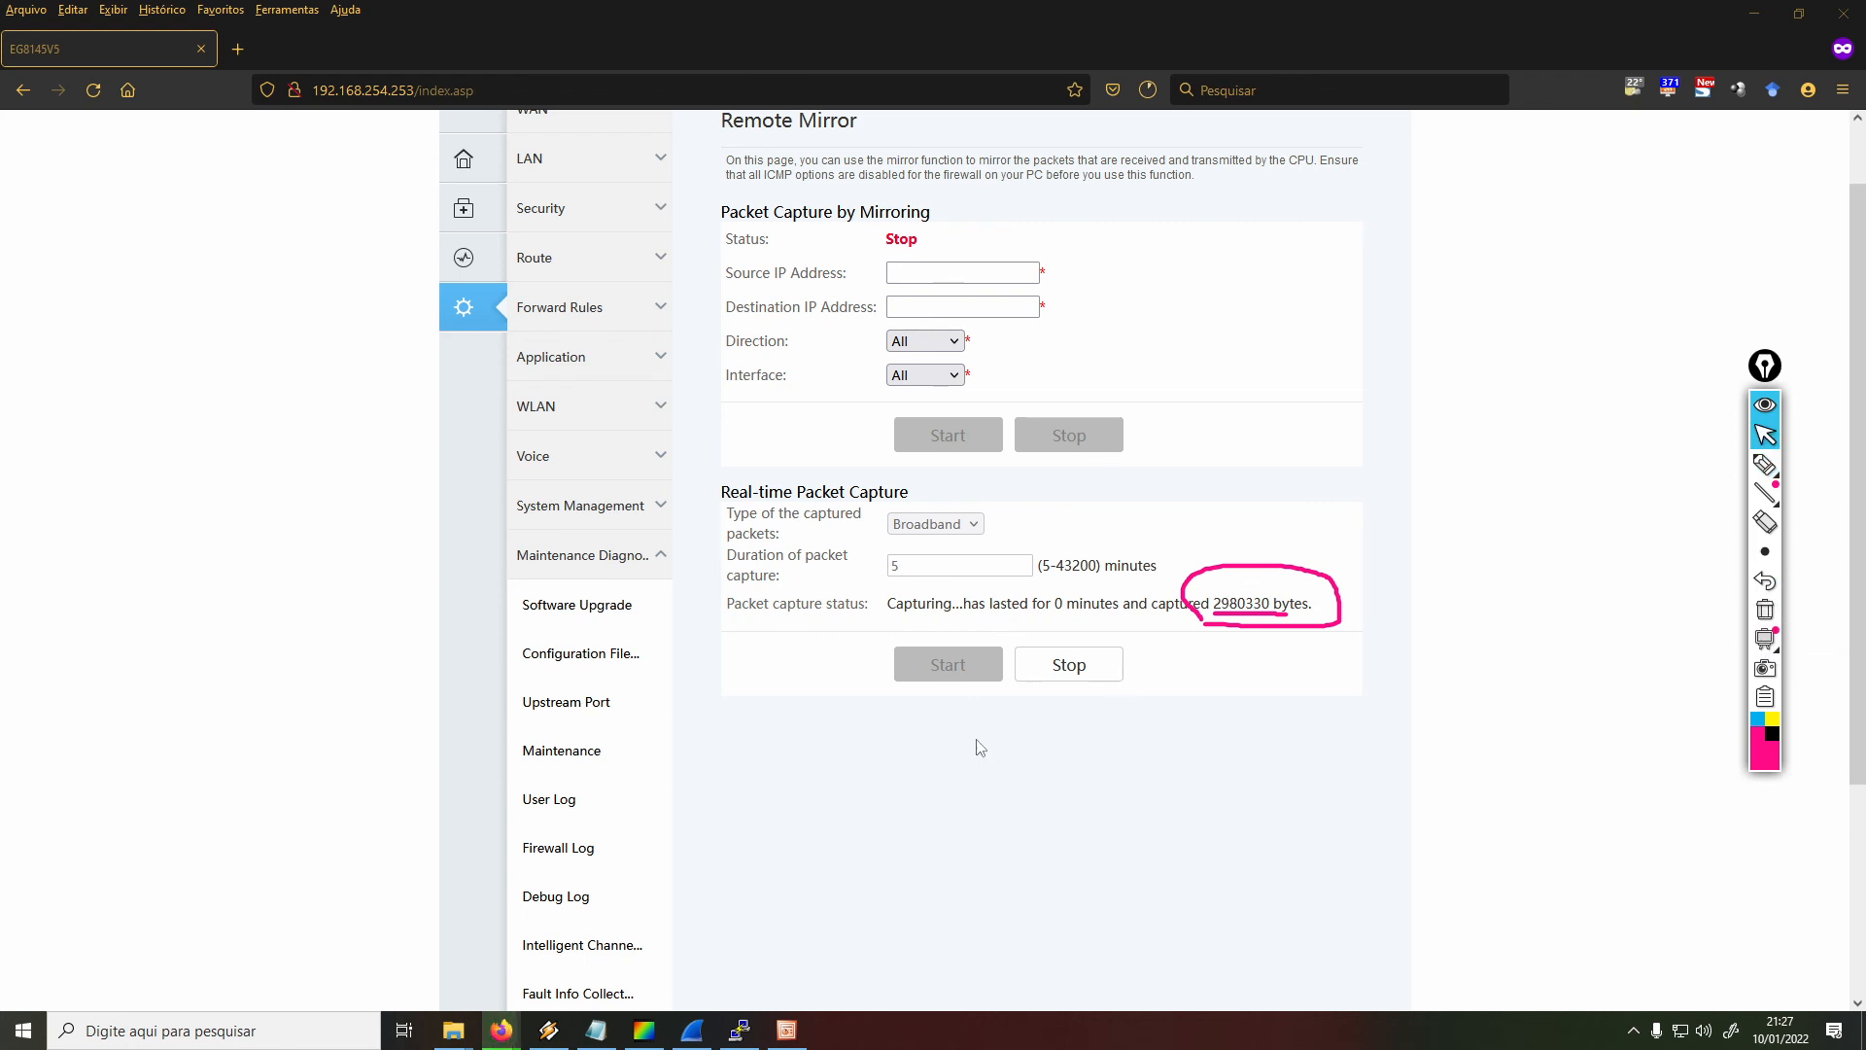
pyautogui.click(1069, 663)
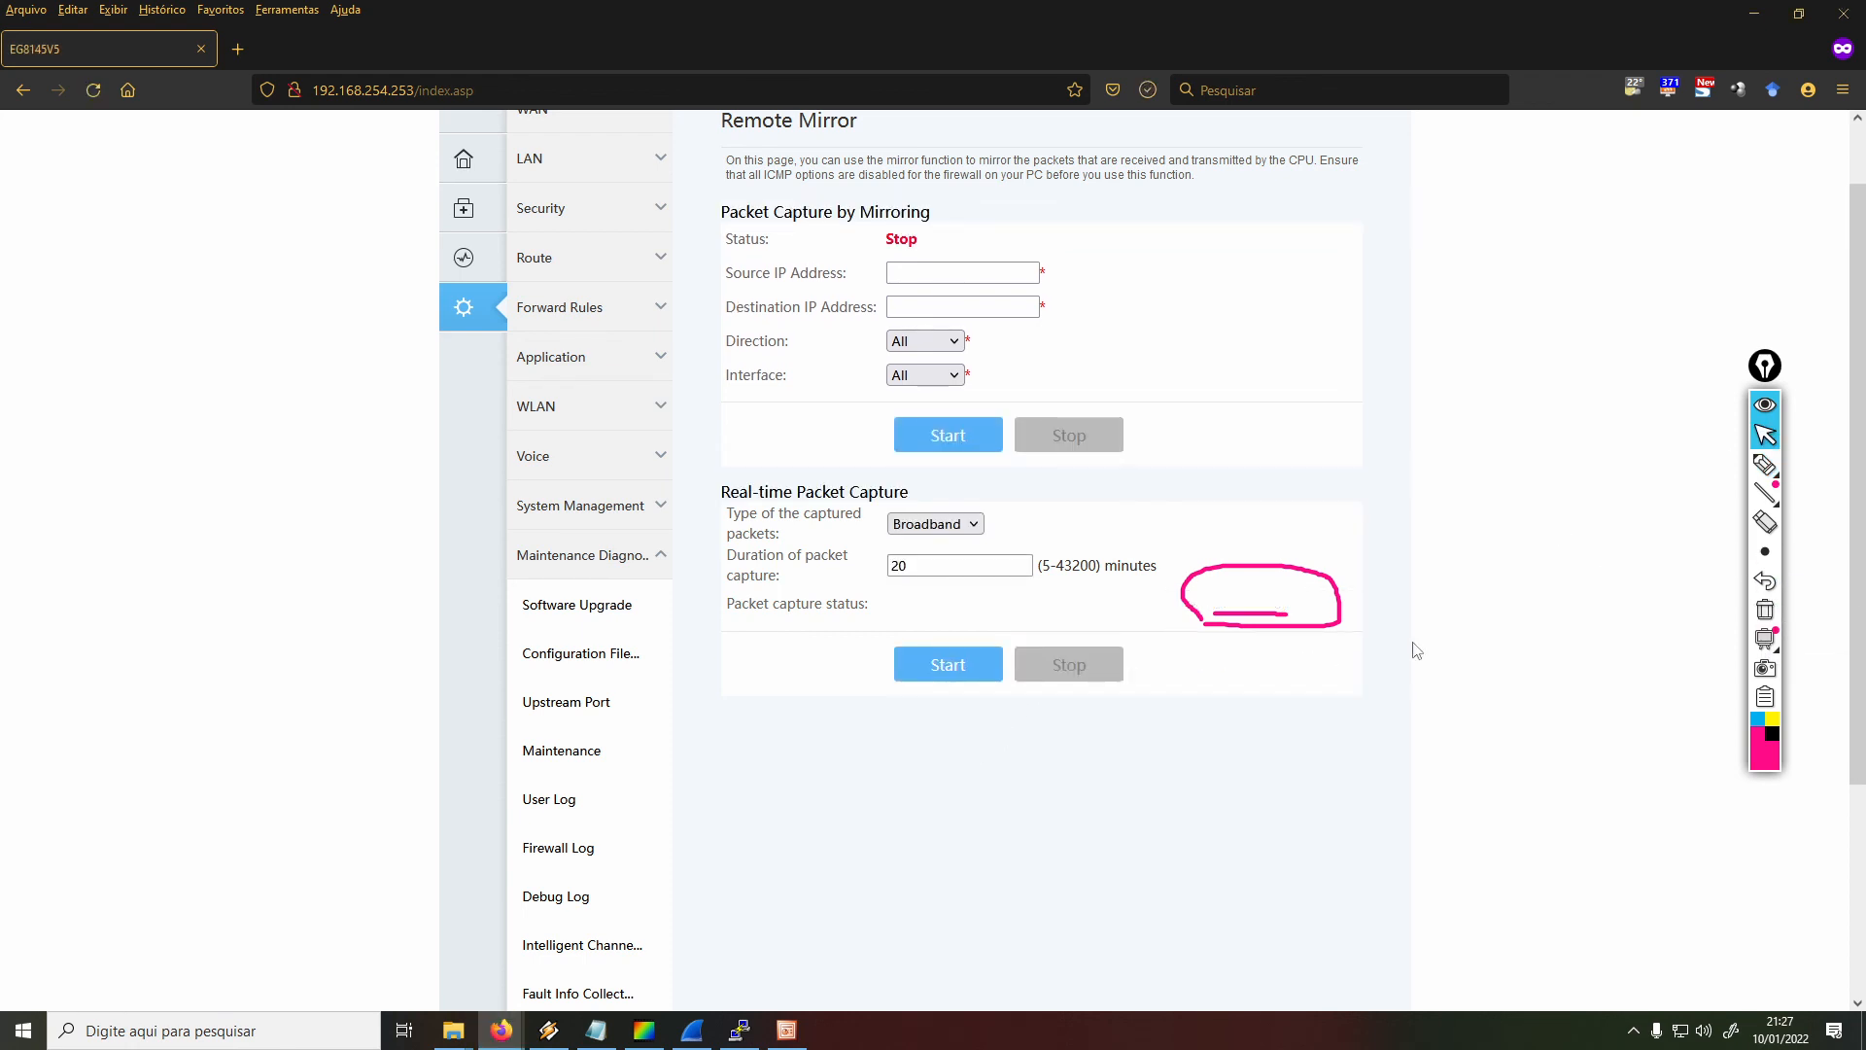
pyautogui.click(1765, 609)
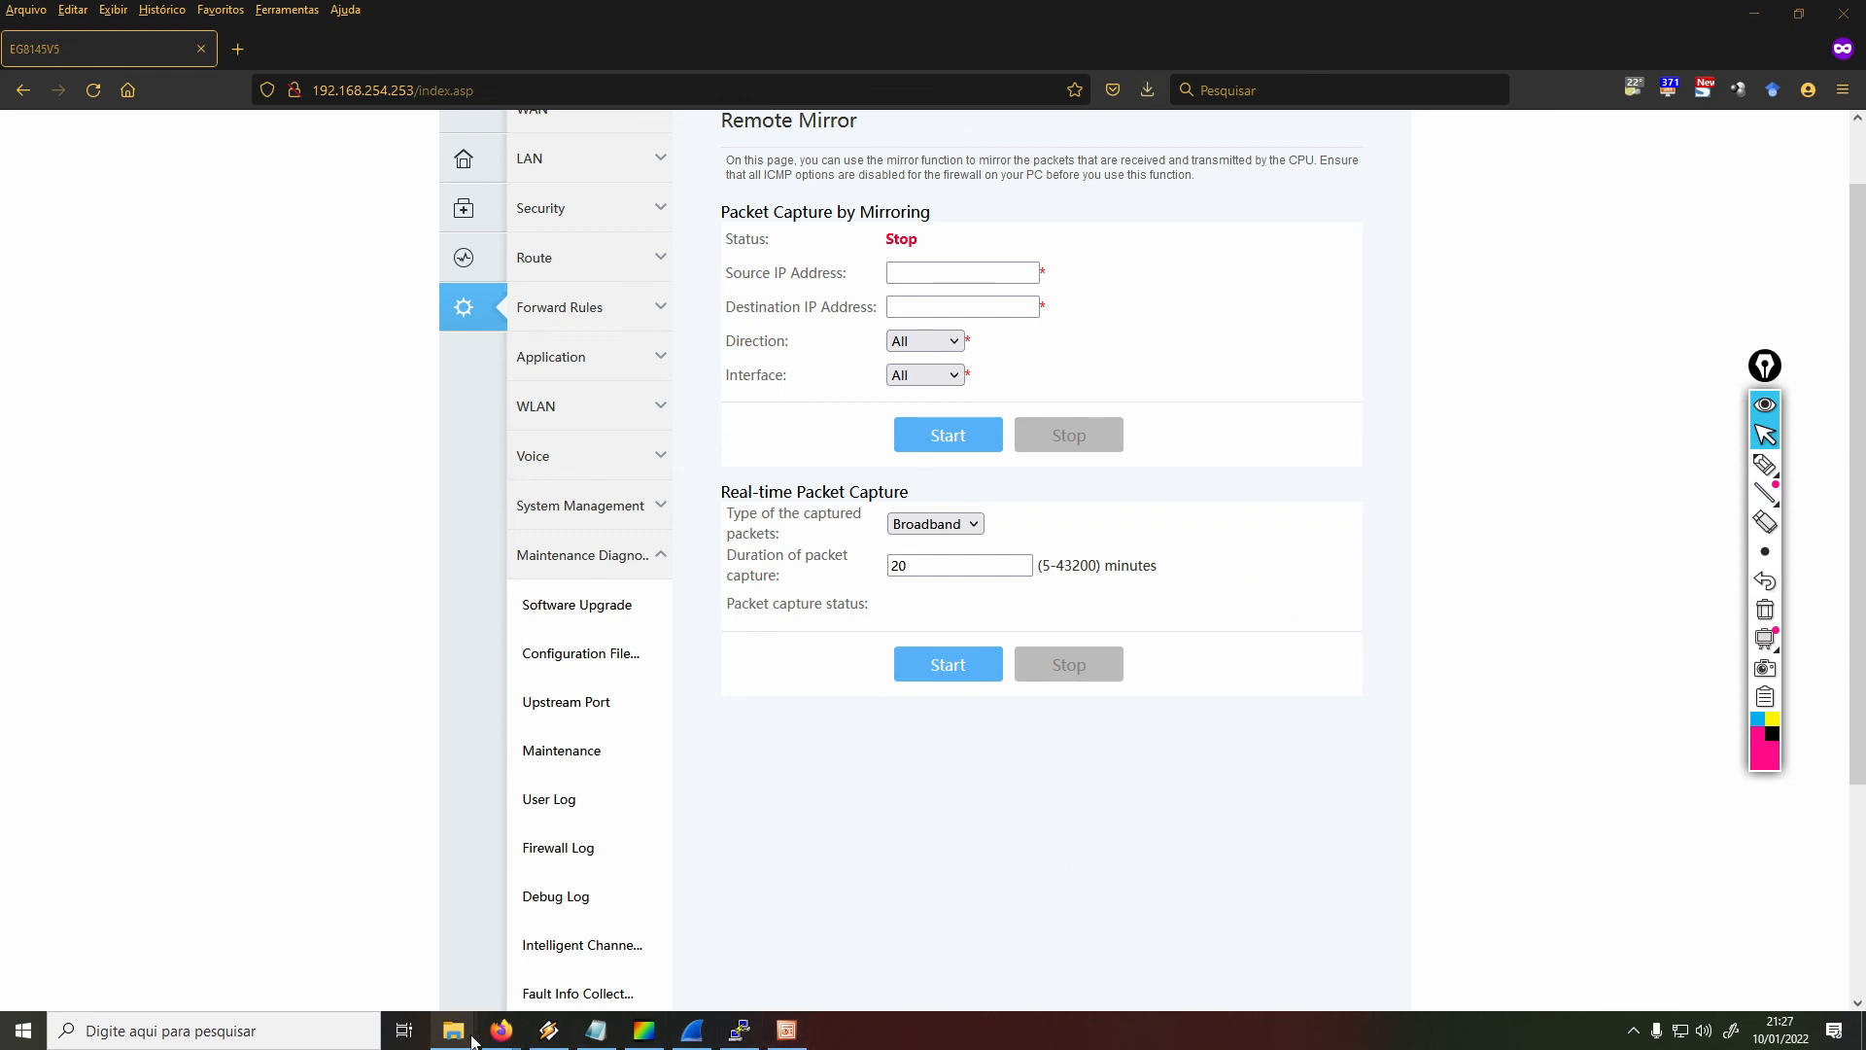
# Browse to C:\Temp\canal in a new File Explorer window and open the capture file webcapt_teste in Wireshark
pyautogui.rightClick(442, 1038)
pyautogui.click(432, 929)
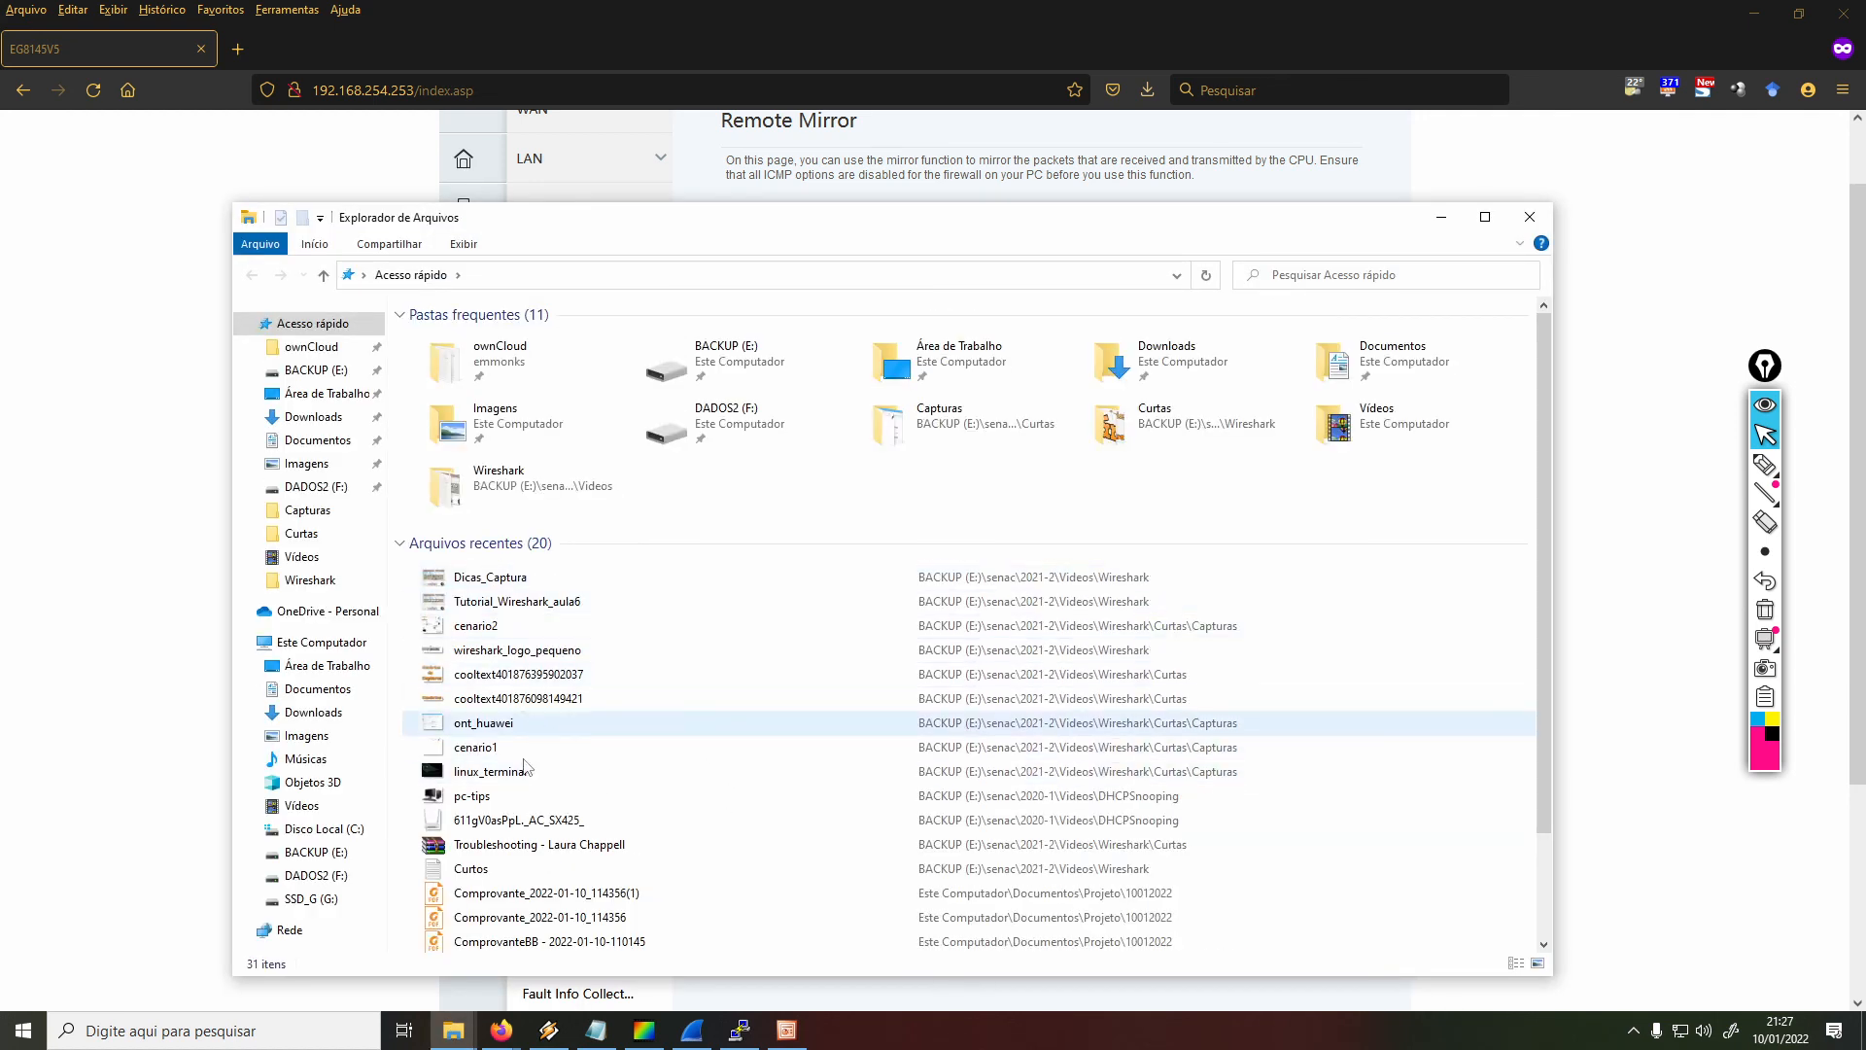
pyautogui.click(351, 829)
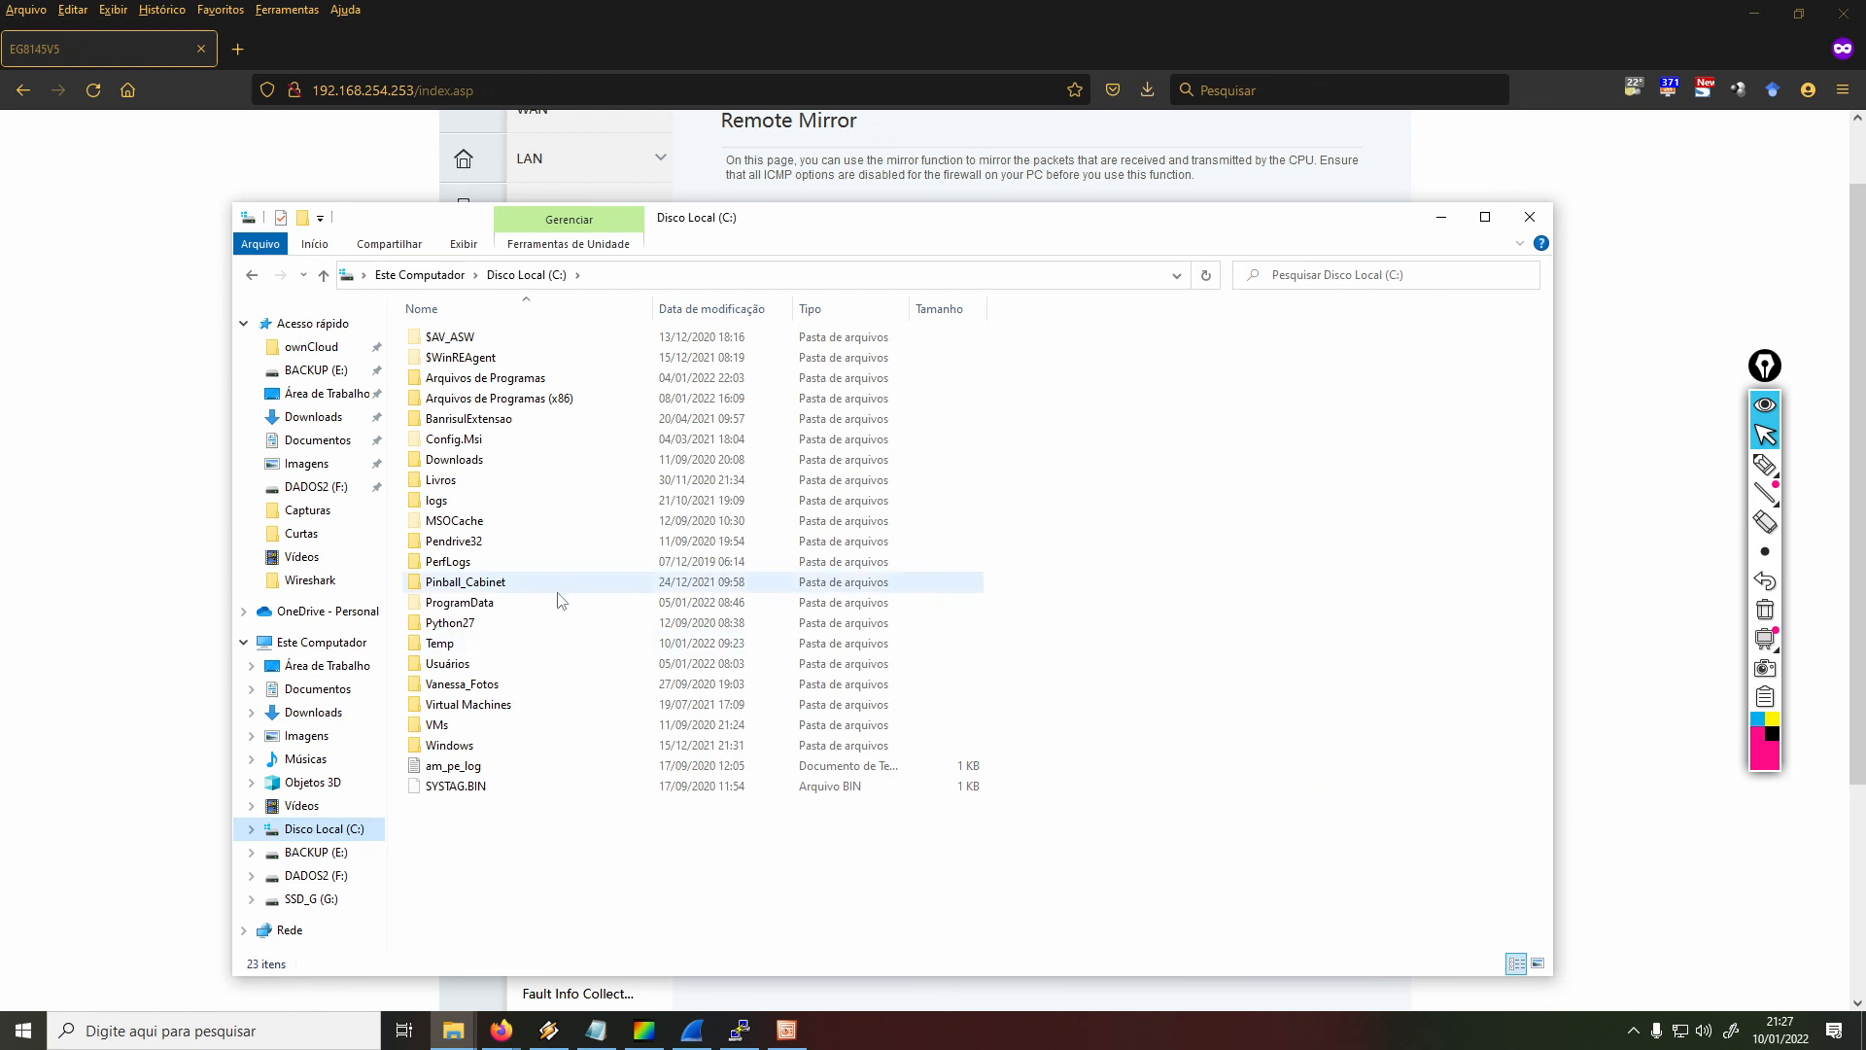
pyautogui.doubleClick(453, 646)
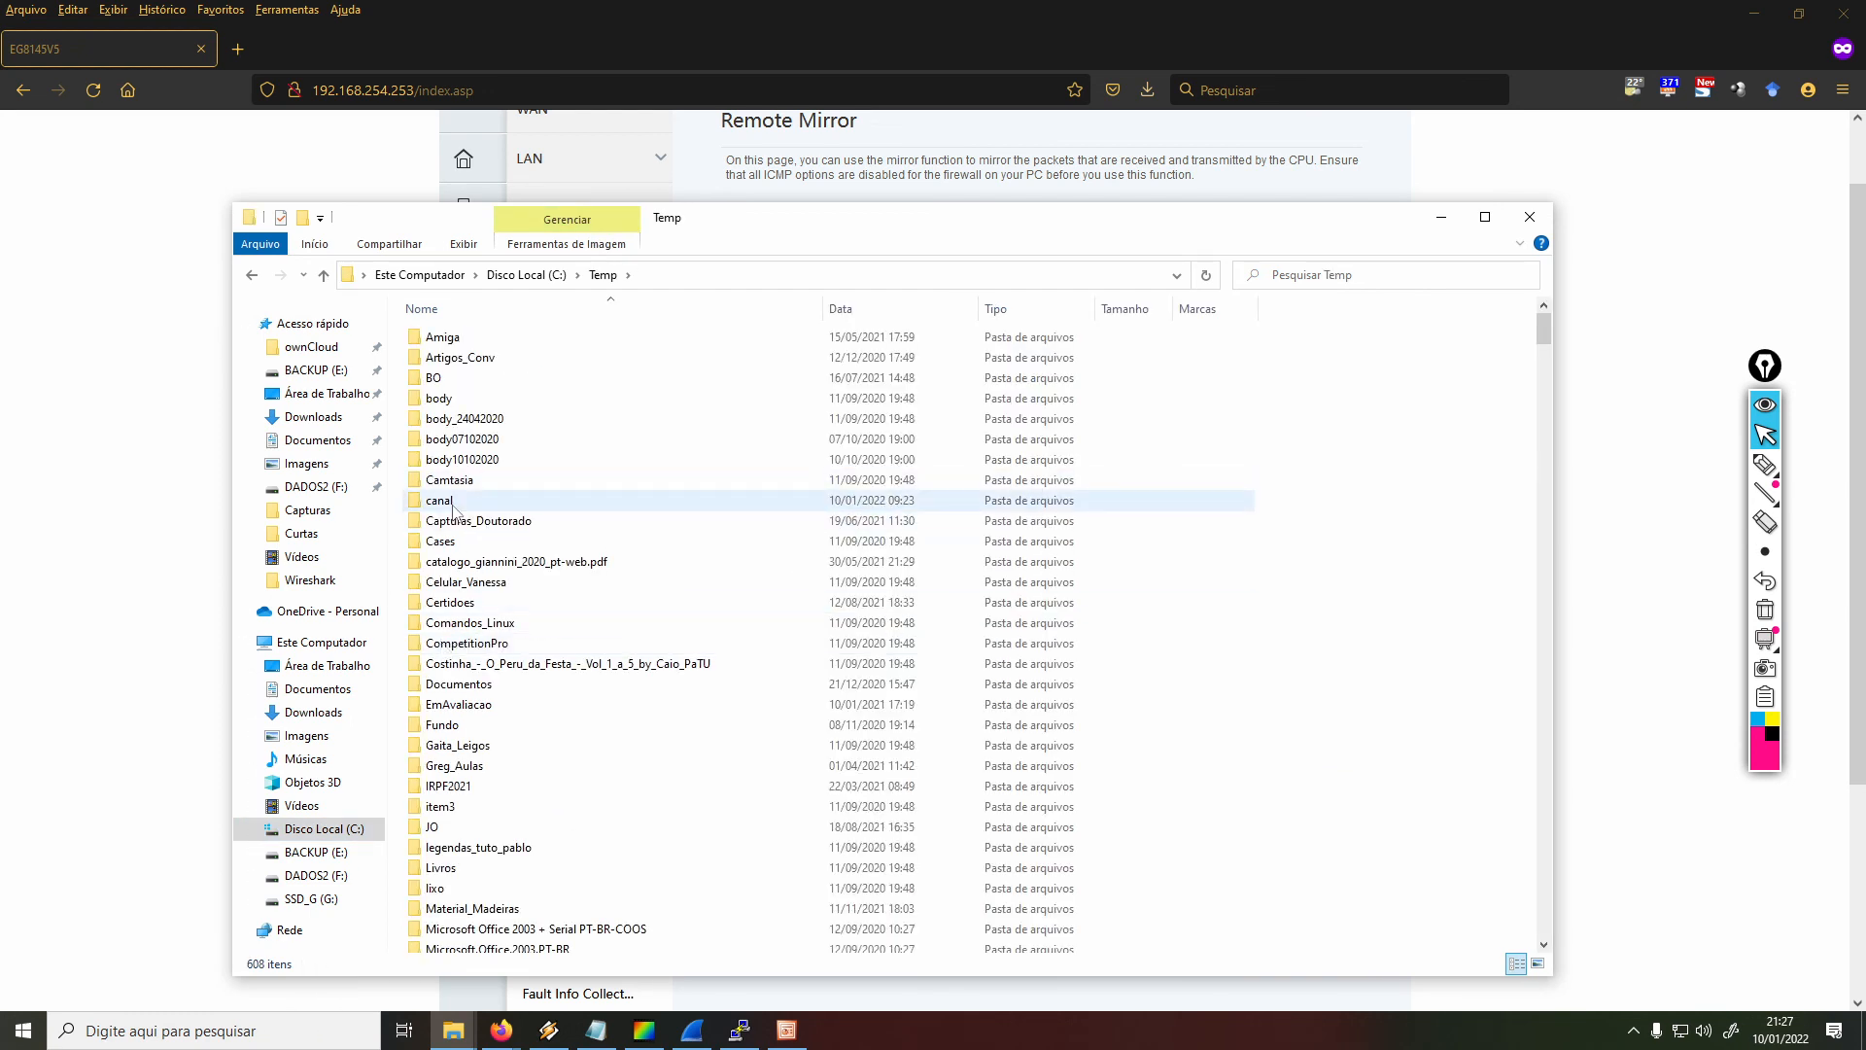
pyautogui.doubleClick(454, 502)
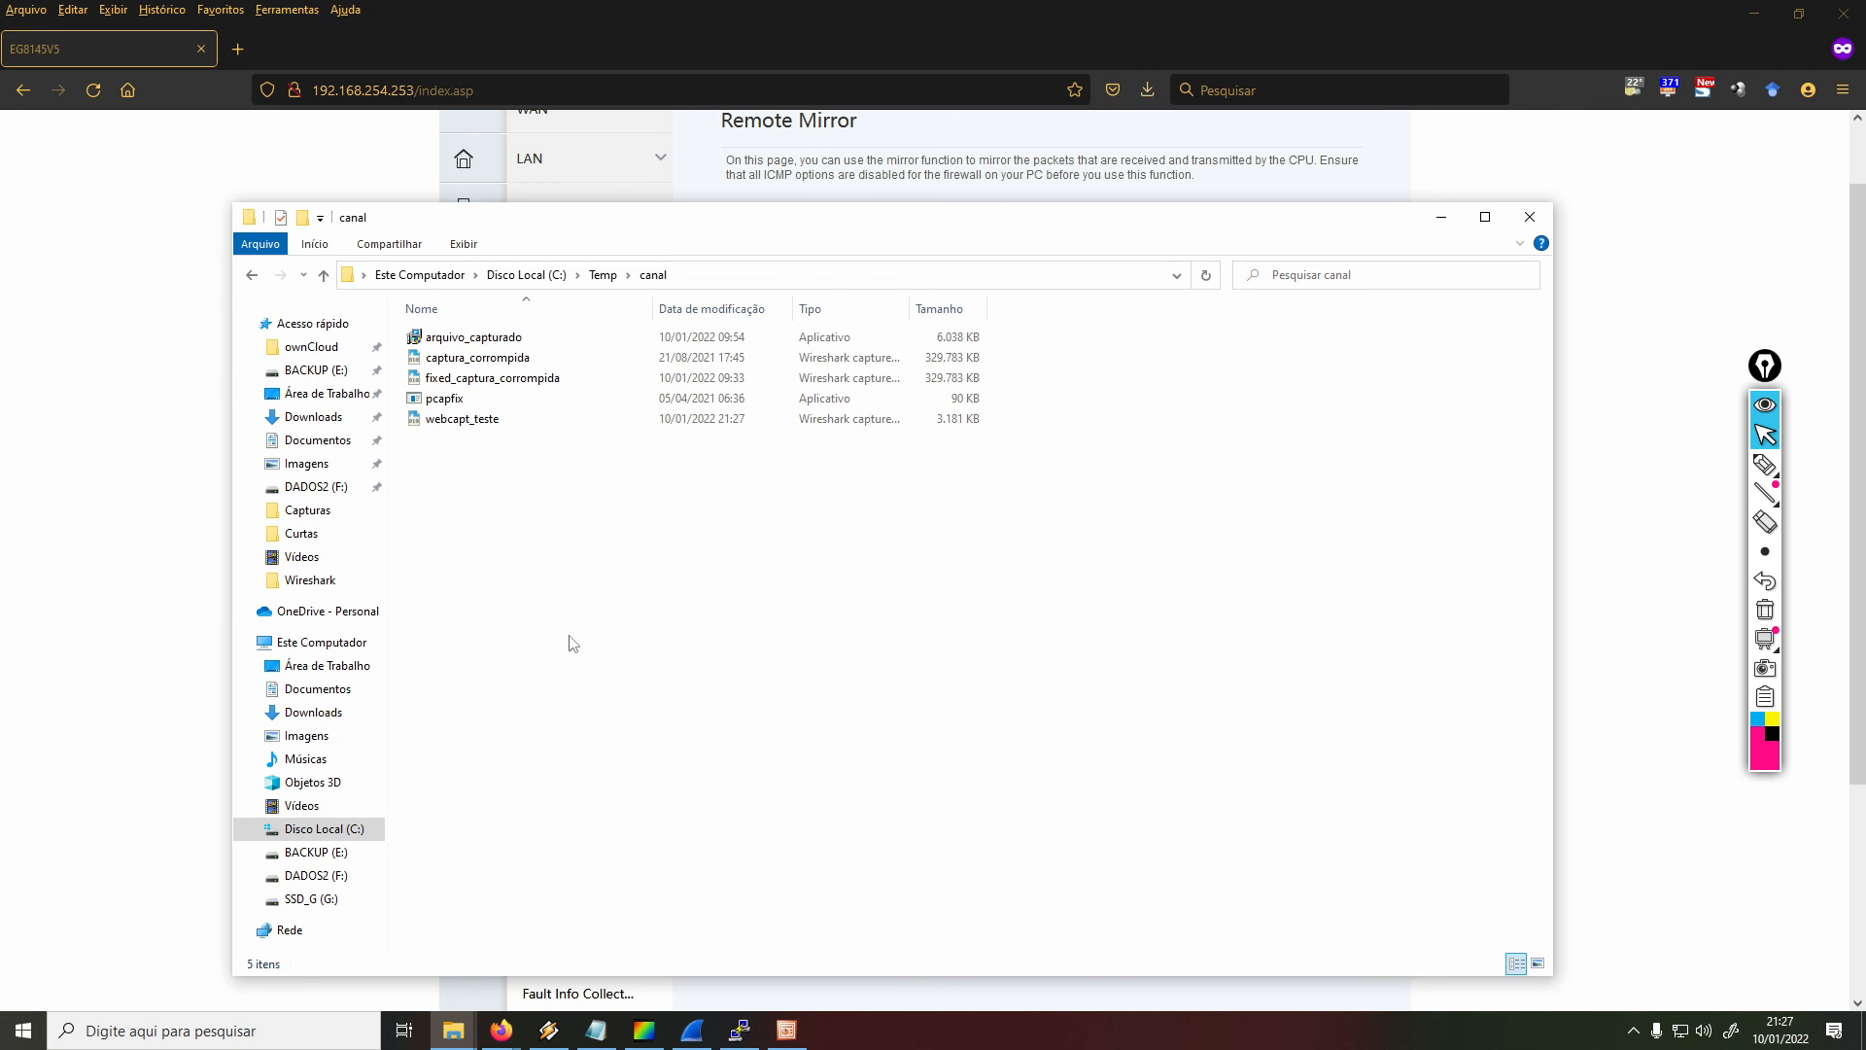
pyautogui.click(483, 425)
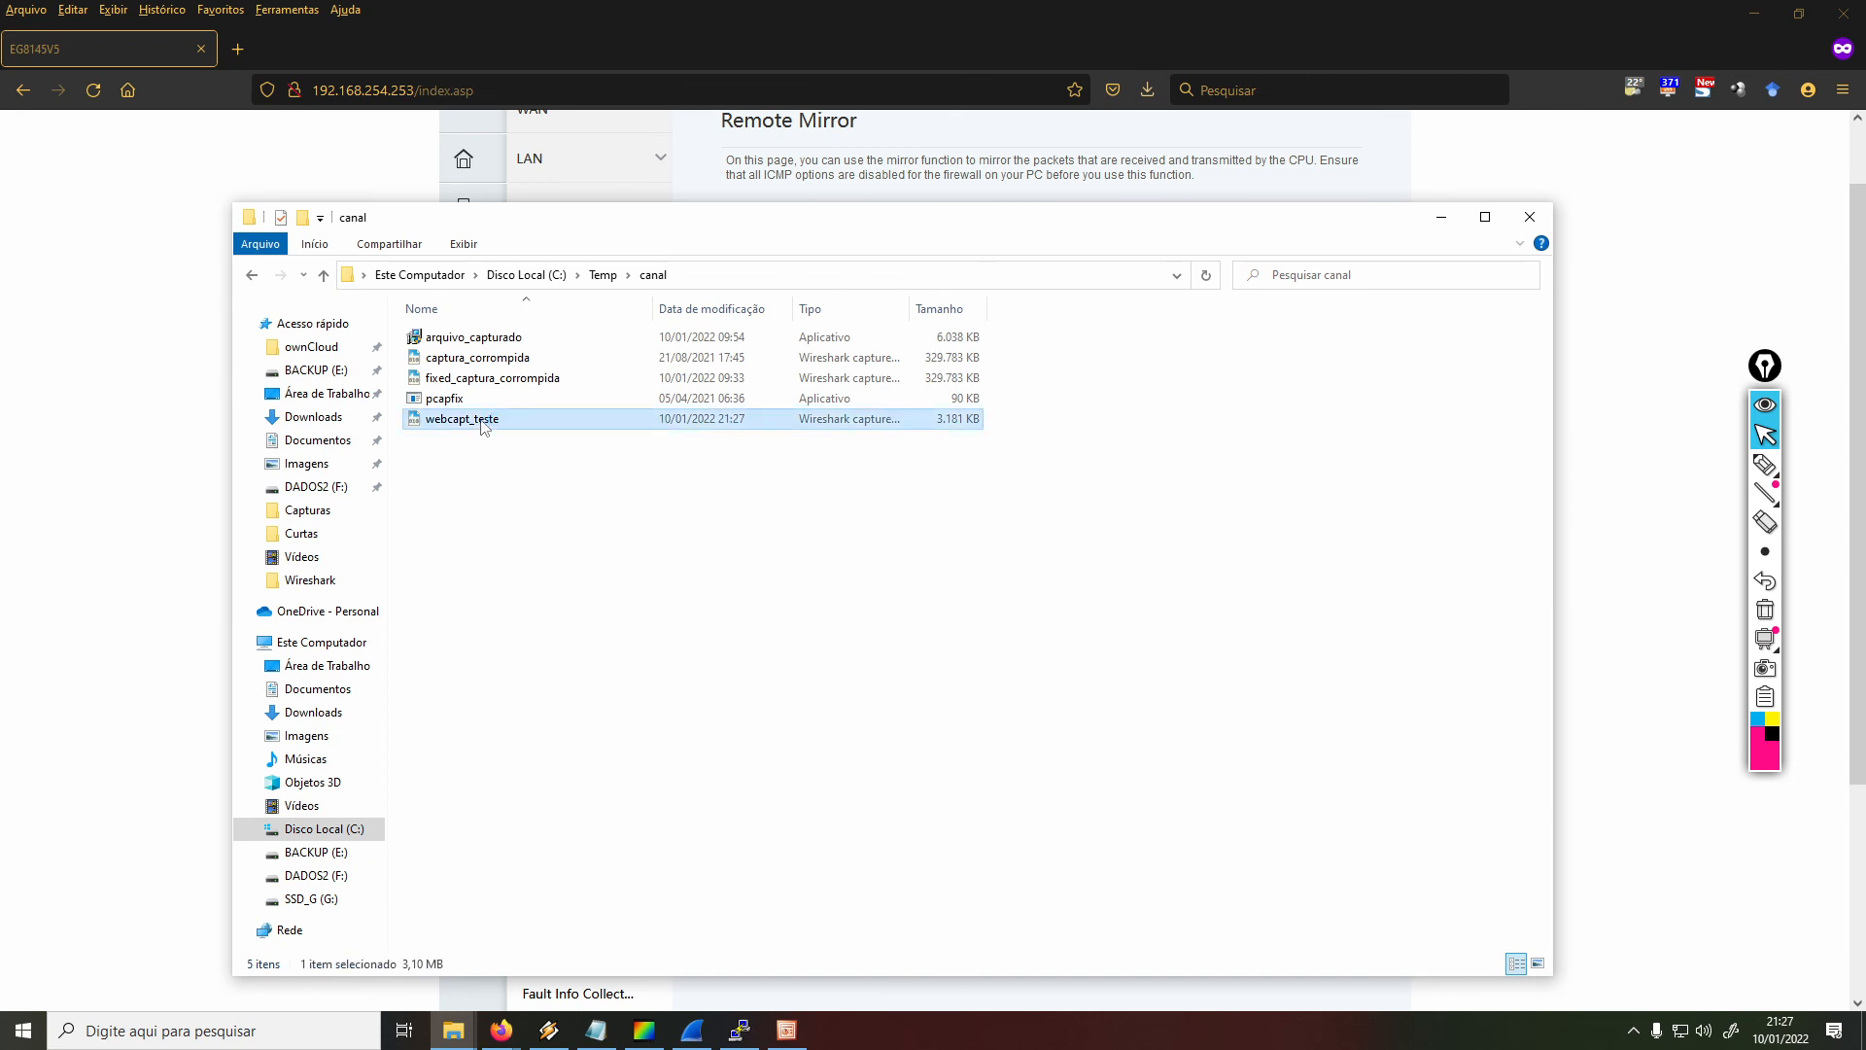
pyautogui.doubleClick(483, 424)
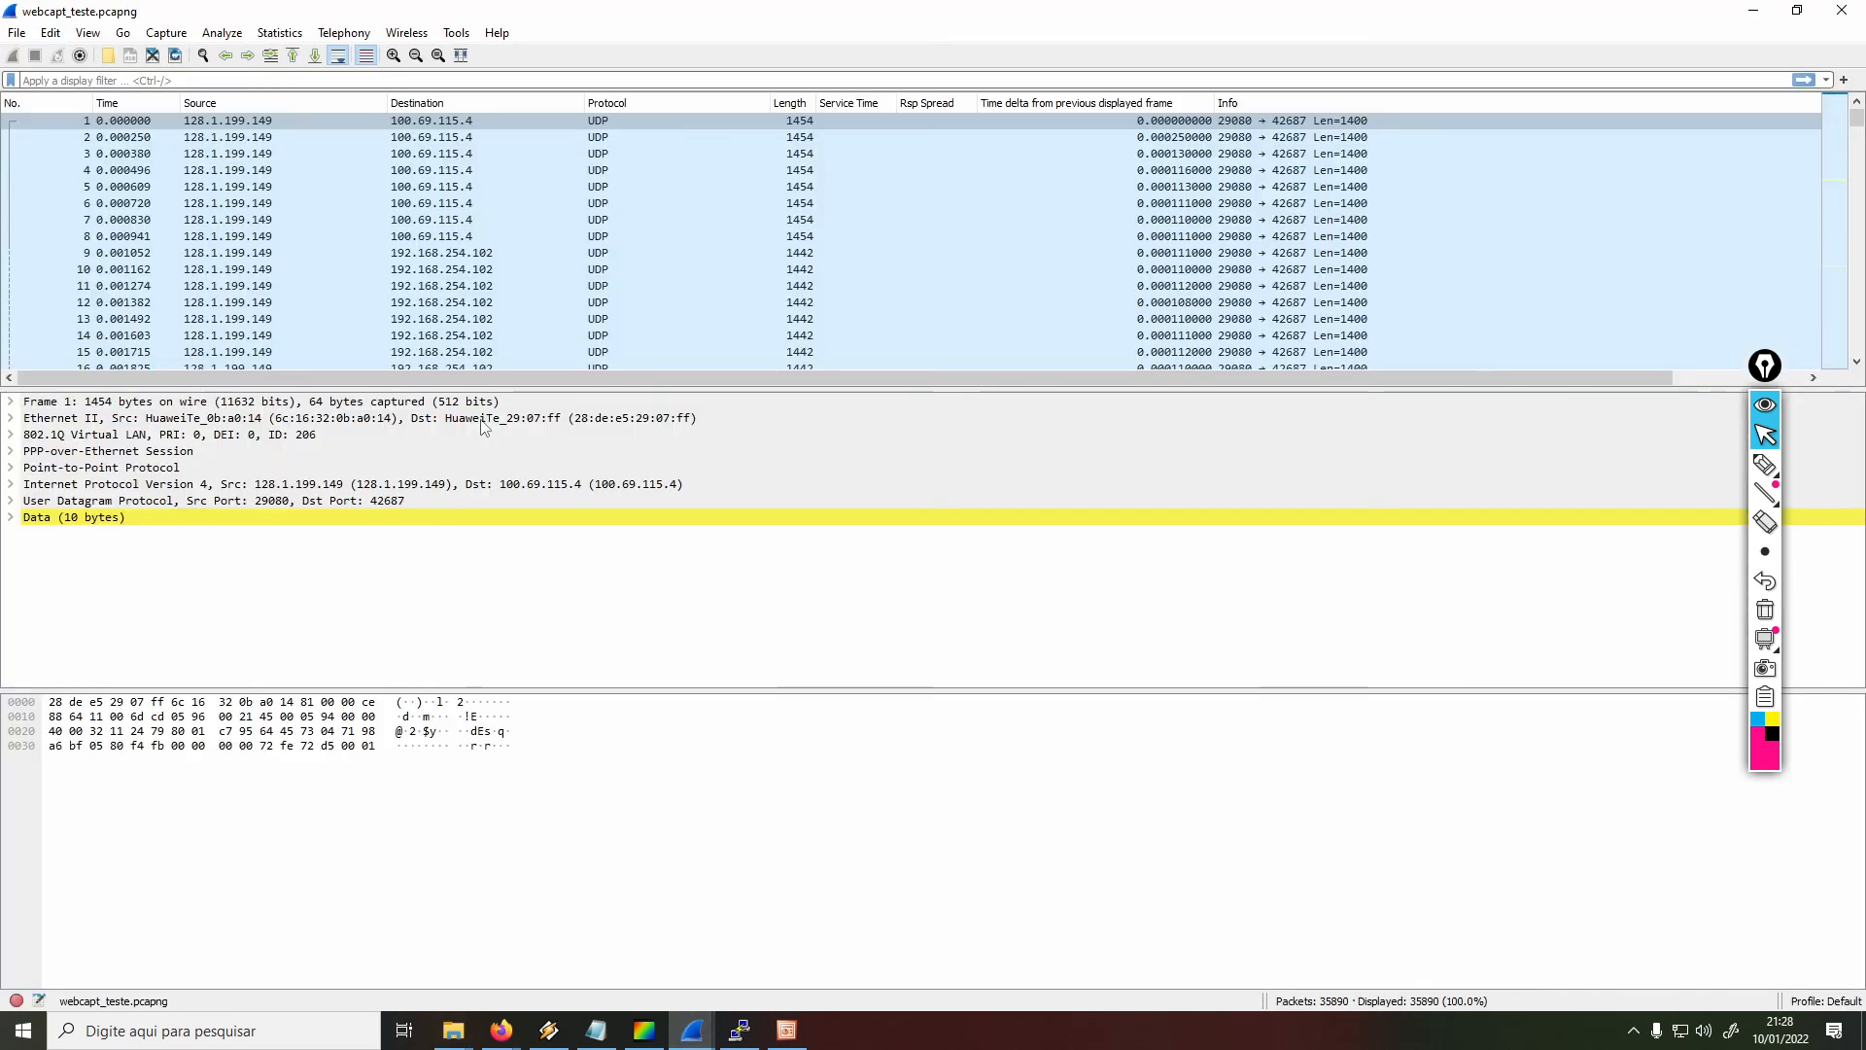
# Enlarge the packet list pane and look through the captured packets, returning to the first packet
pyautogui.moveTo(708, 390); pyautogui.dragTo(707, 576)
pyautogui.scroll(-9, 1165, 251)
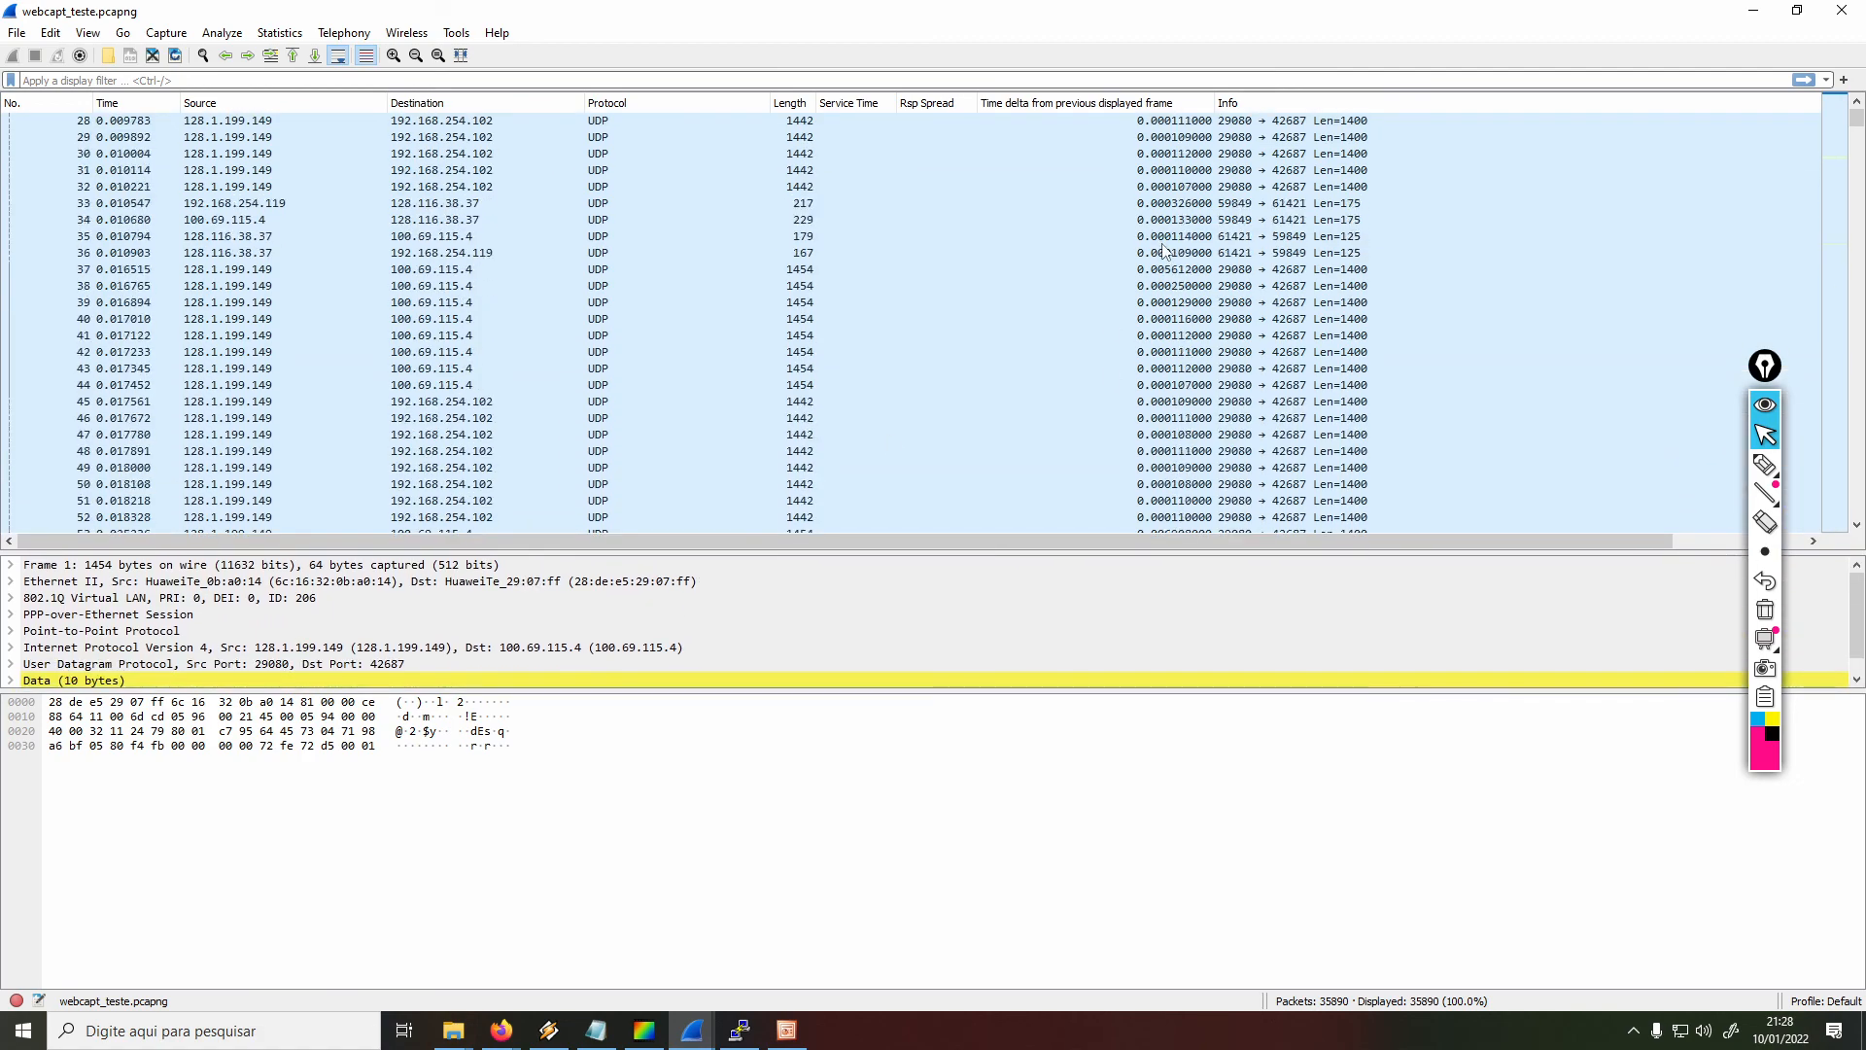
pyautogui.scroll(-12, 1164, 250)
pyautogui.moveTo(1856, 117); pyautogui.dragTo(1857, 300)
pyautogui.moveTo(1857, 142); pyautogui.dragTo(1856, 115)
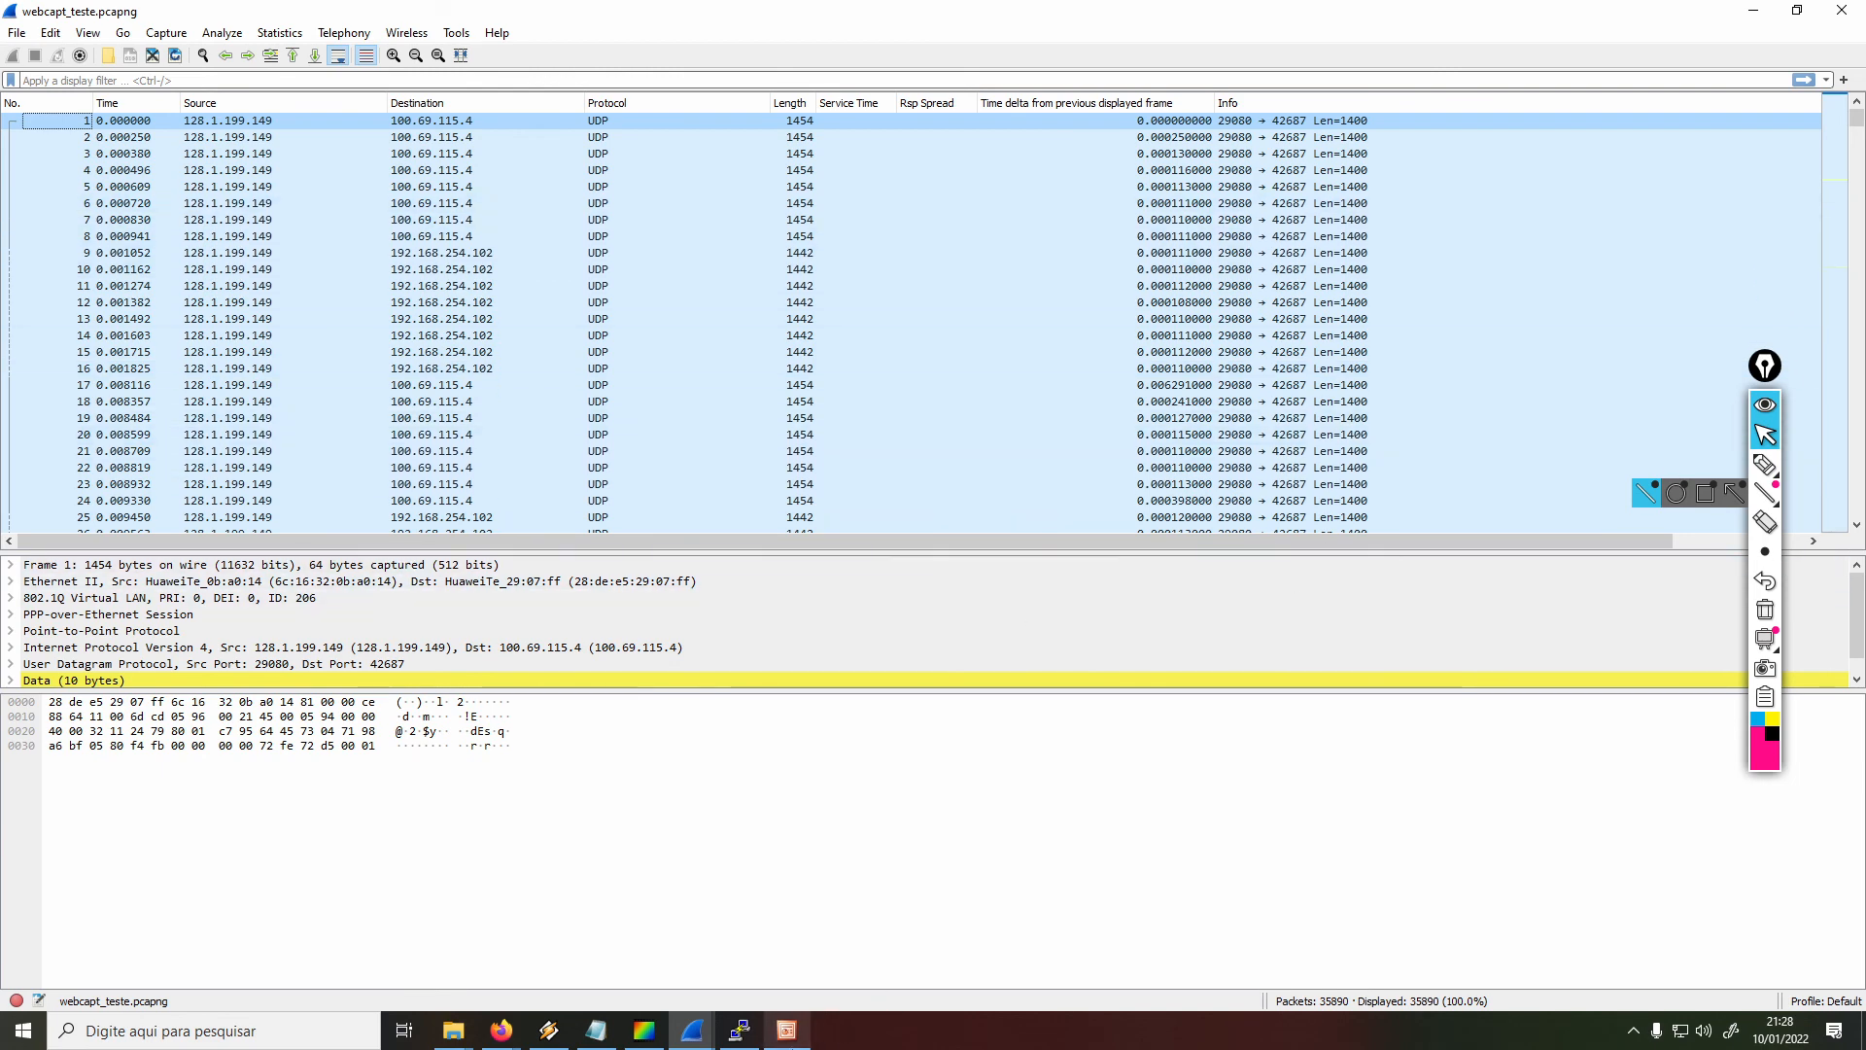
# Switch to the Dicas_Captura presentation in PowerPoint and start its slide show from the first slide
pyautogui.click(790, 1036)
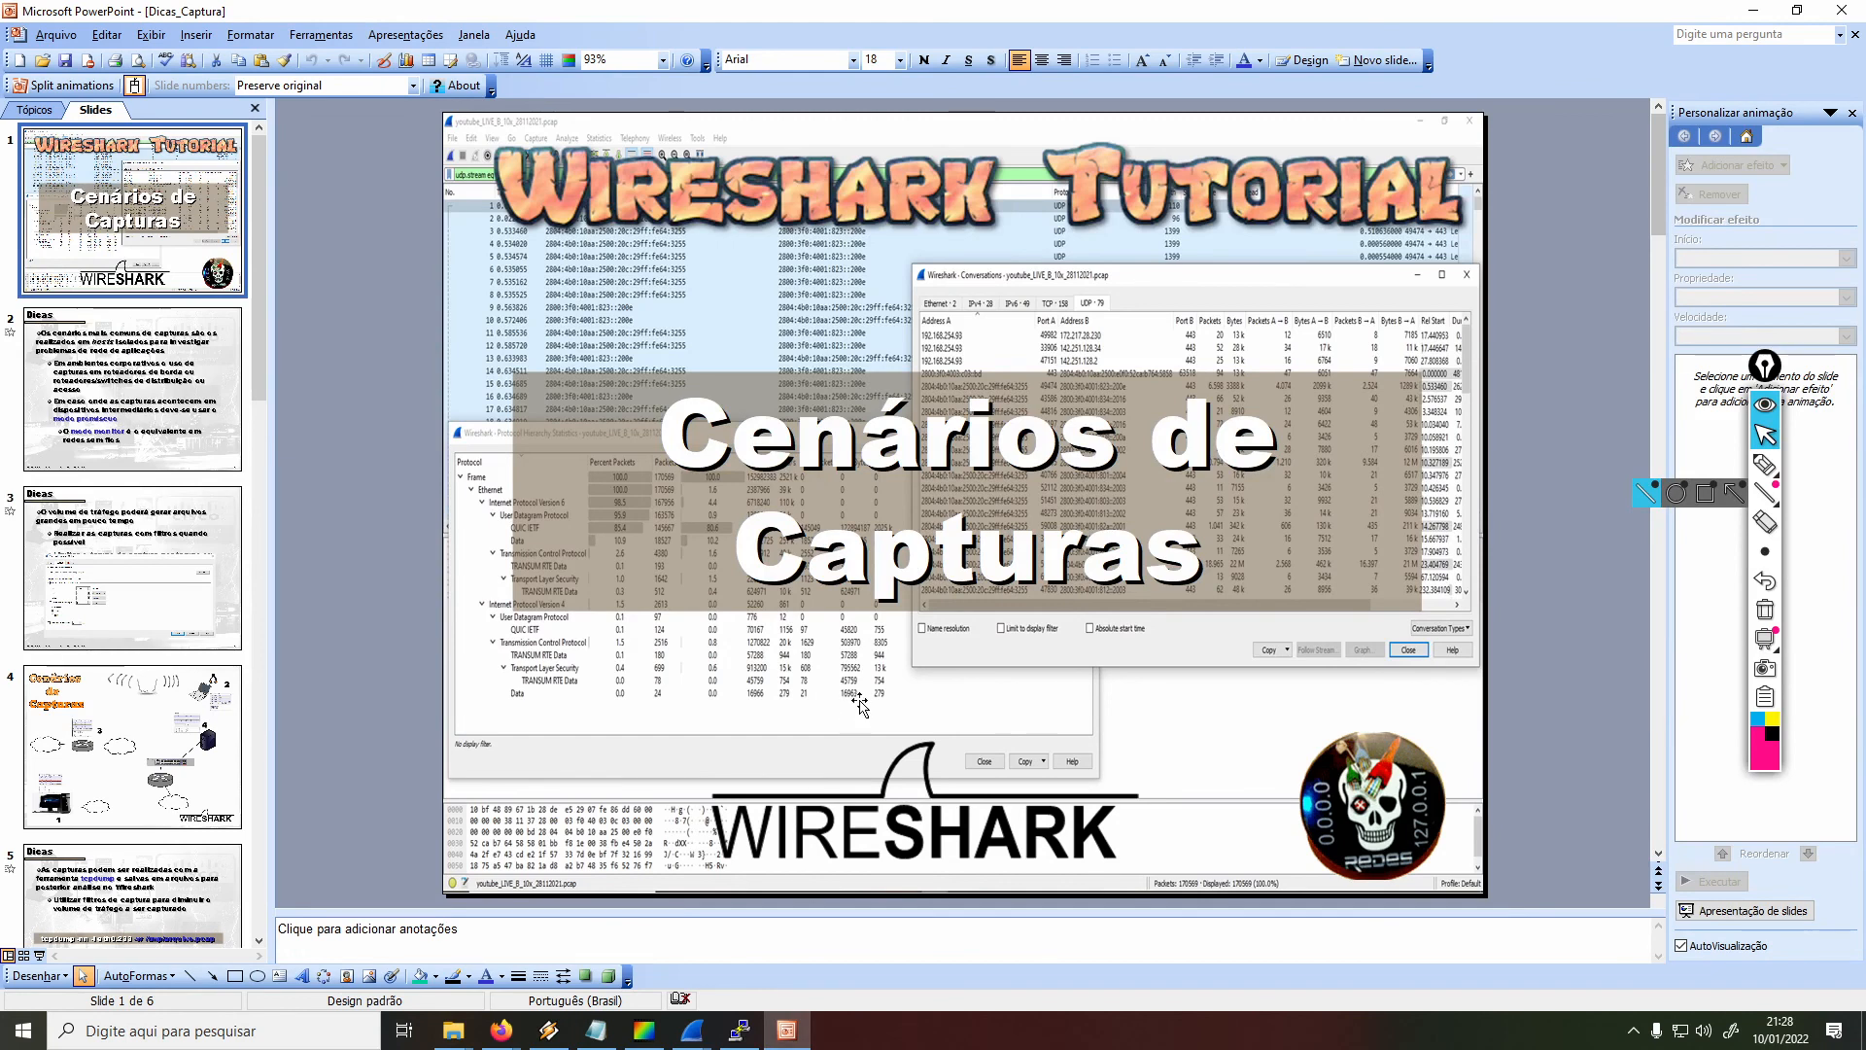
pyautogui.press('F5')
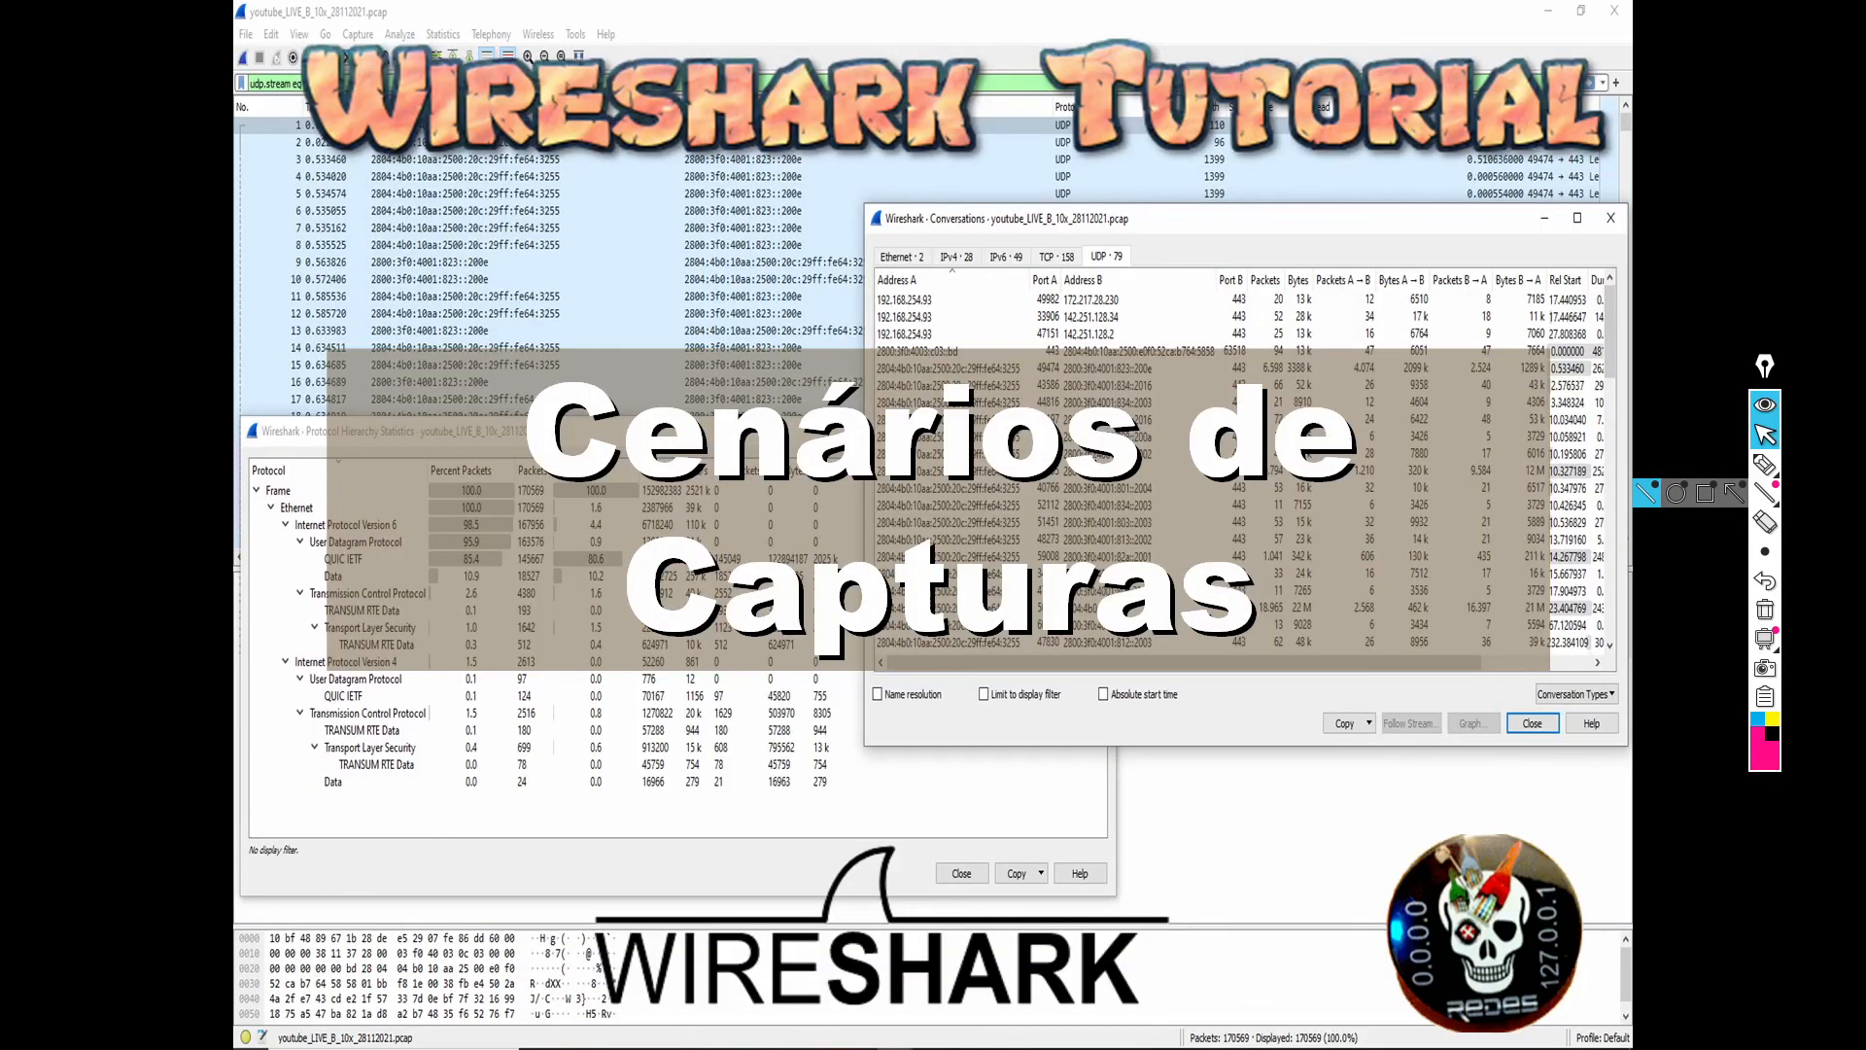